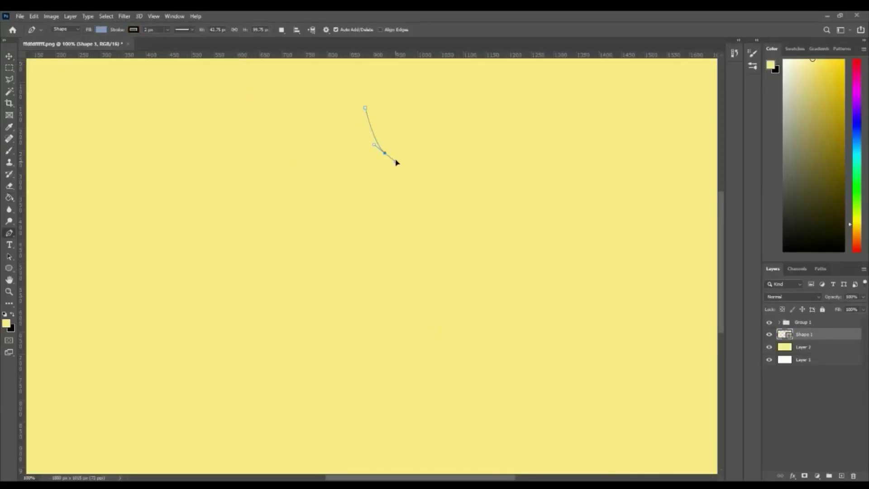
Pen-draw a closed blue, black-outlined teardrop near canvas centre, then begin the stem shape below.
left_click(396, 161)
left_click_drag(439, 192, 442, 202)
left_click_drag(435, 244, 434, 247)
left_click_drag(393, 271, 368, 269)
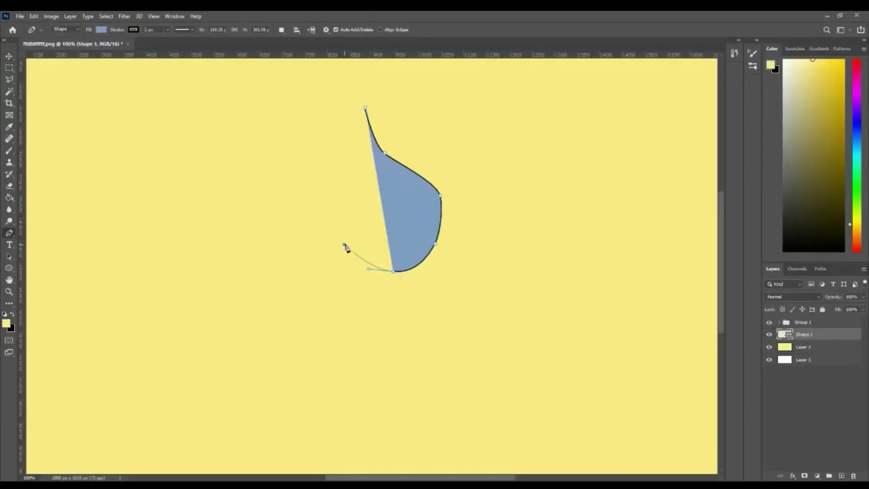
left_click(343, 245)
left_click_drag(366, 109, 385, 164)
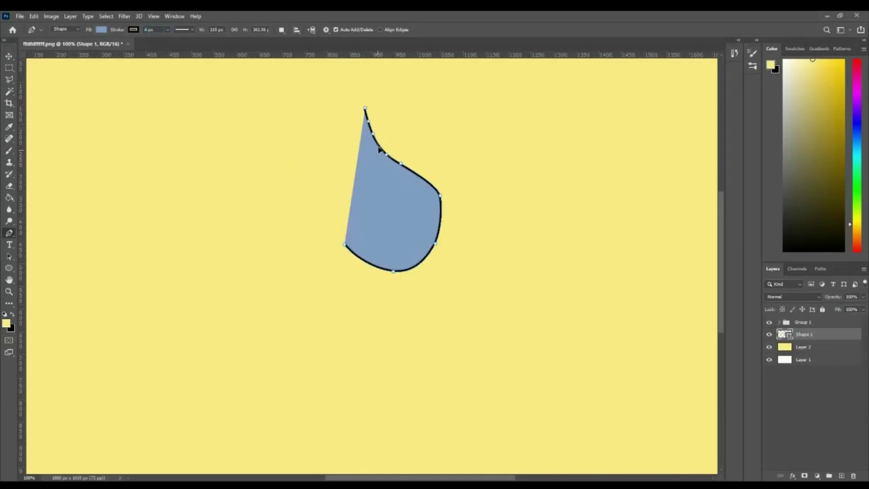
left_click(400, 269)
left_click_drag(441, 339, 443, 344)
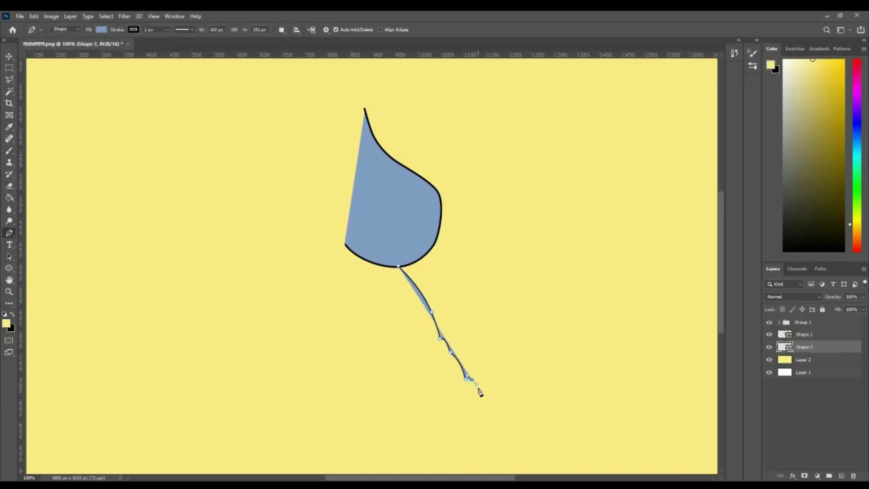
Finish the scallop-edged blue body shape and set its outline width to 5 px.
left_click(504, 372)
left_click(510, 409)
left_click_drag(455, 441, 426, 439)
left_click_drag(364, 420, 324, 421)
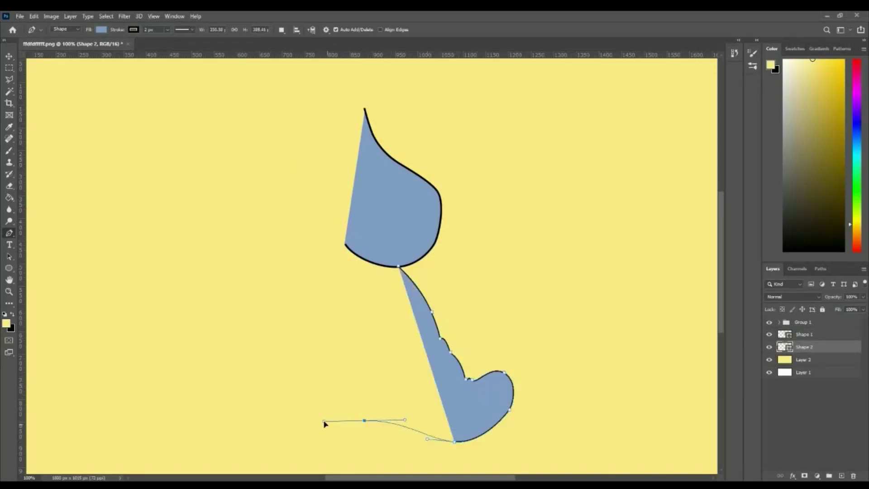
type("5")
key("Return")
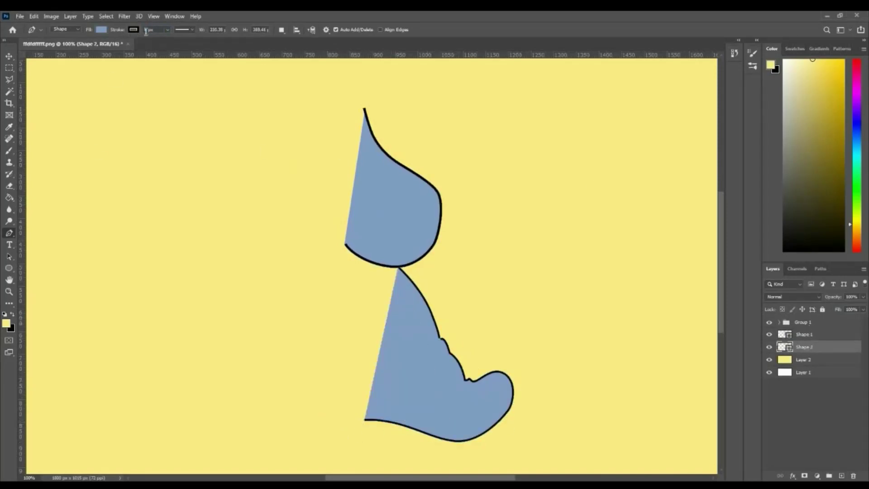
Smooth the body's curves at the upper notch and the rounded lobe.
scroll(457, 367, "up", 3)
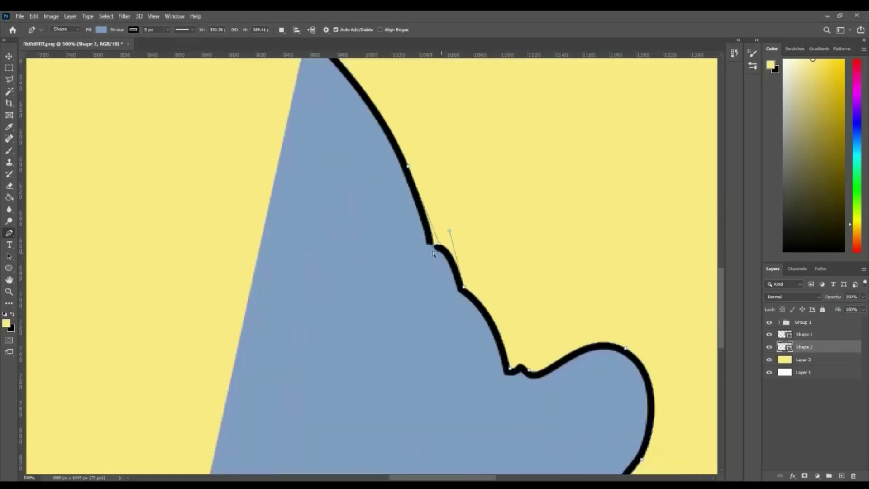
left_click(442, 247, "ctrl")
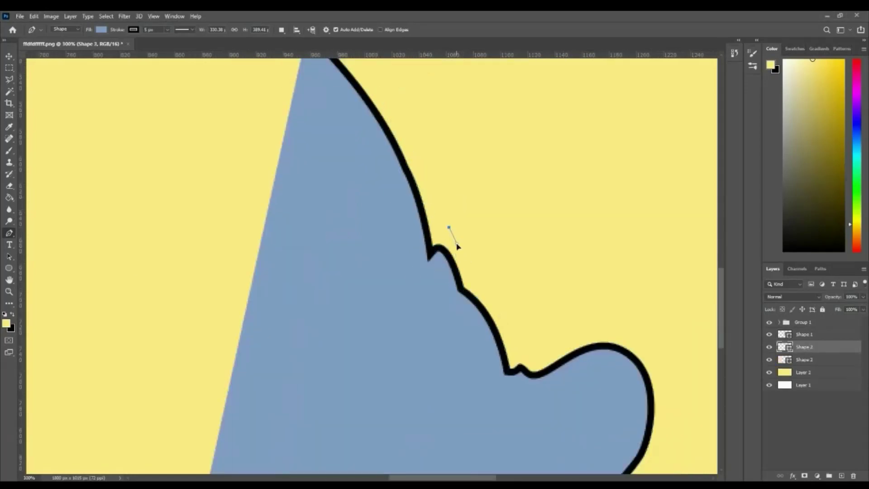
left_click_drag(449, 230, 455, 245)
left_click_drag(542, 361, 534, 373)
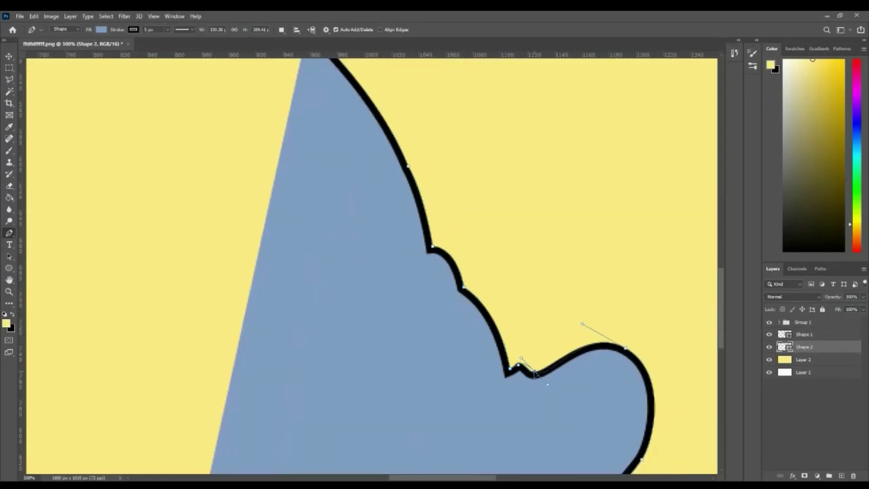
scroll(545, 375, "down", 3)
scroll(551, 302, "down", 1)
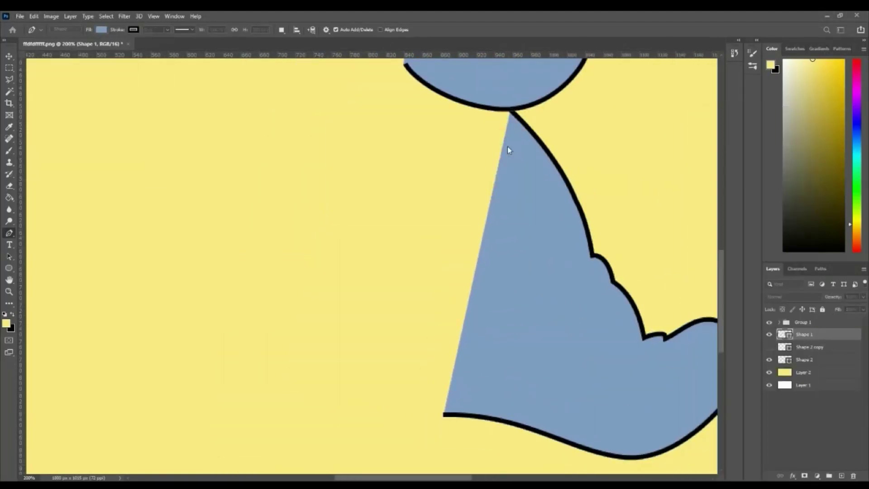
Select the Shape 2 layer and start a new curved shape left of the body.
left_click(792, 371)
left_click_drag(433, 307, 506, 244)
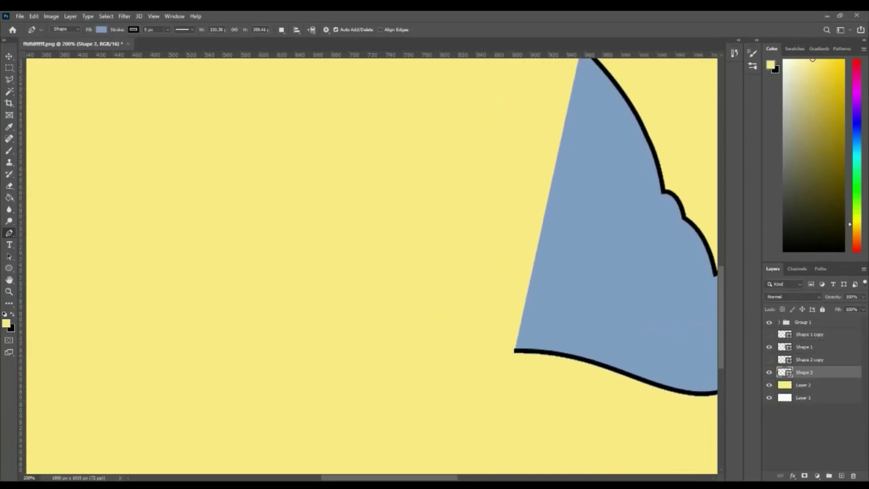
left_click(501, 180)
mouse_move(446, 288)
left_mouse_down()
mouse_move(403, 328)
mouse_move(424, 363)
left_mouse_up()
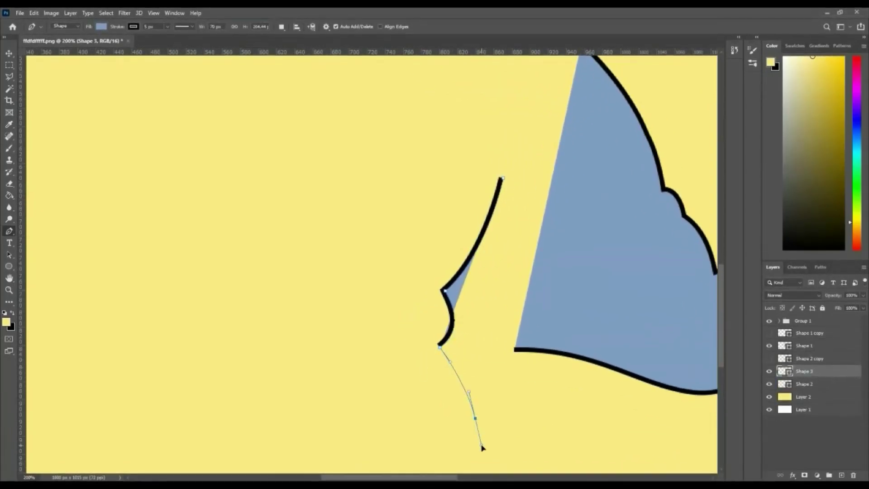
Complete the curved blue leg shape standing beside the body.
left_click(474, 421)
left_click_drag(450, 461, 426, 459)
left_click_drag(347, 416, 327, 398)
mouse_move(313, 265)
left_mouse_down()
mouse_move(351, 125)
mouse_move(430, 107)
left_mouse_up()
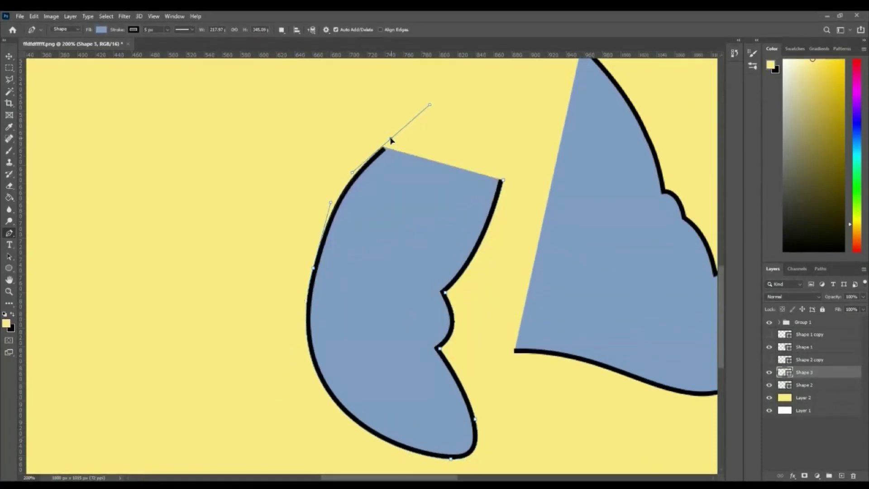
key("Escape")
left_click(587, 252)
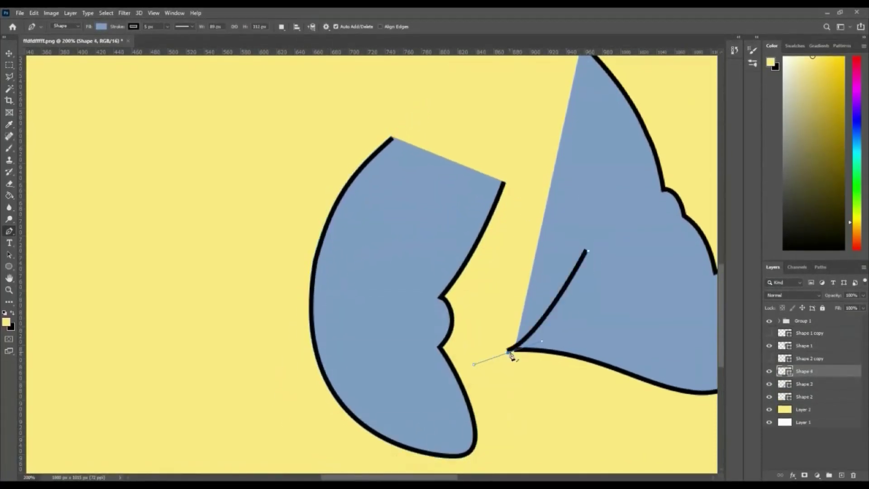
Draw a piece joining leg and body, and make an outline-only duplicate of its layer.
mouse_move(510, 353)
left_mouse_down()
mouse_move(477, 364)
mouse_move(404, 357)
left_mouse_up()
left_click(336, 279)
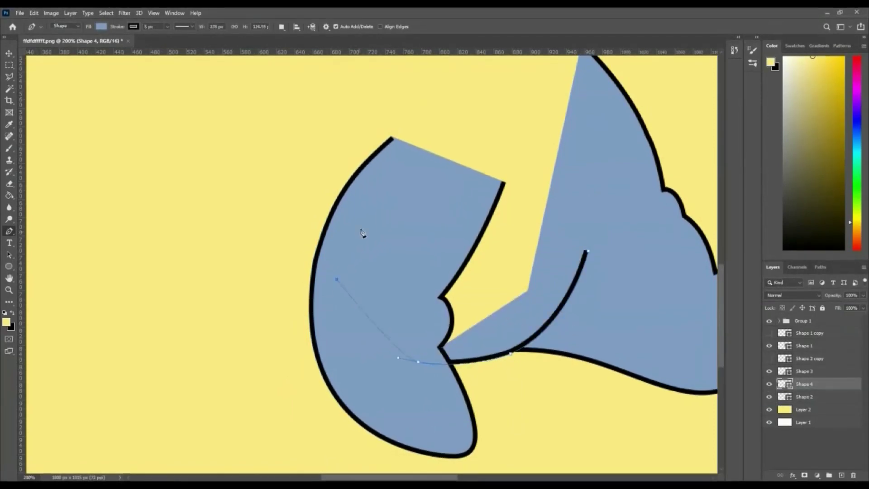
left_click(394, 144)
right_click(825, 386)
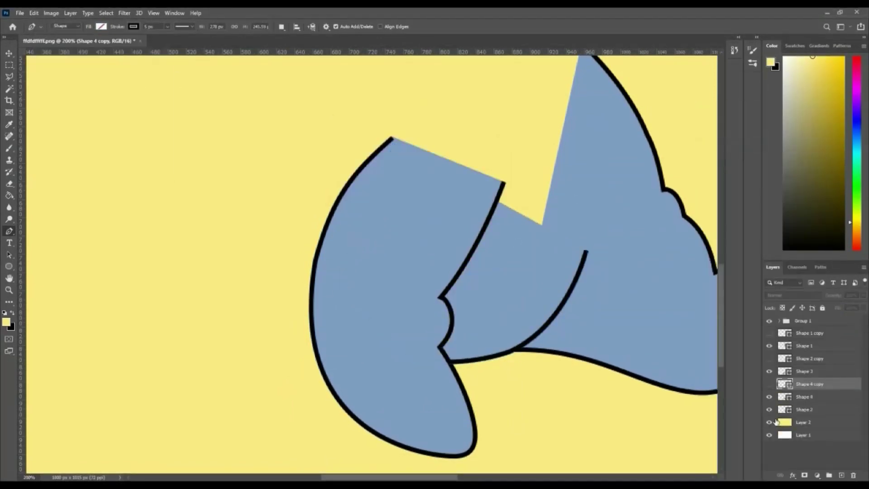
mouse_move(670, 213)
left_mouse_down()
mouse_move(486, 248)
mouse_move(549, 270)
left_mouse_up()
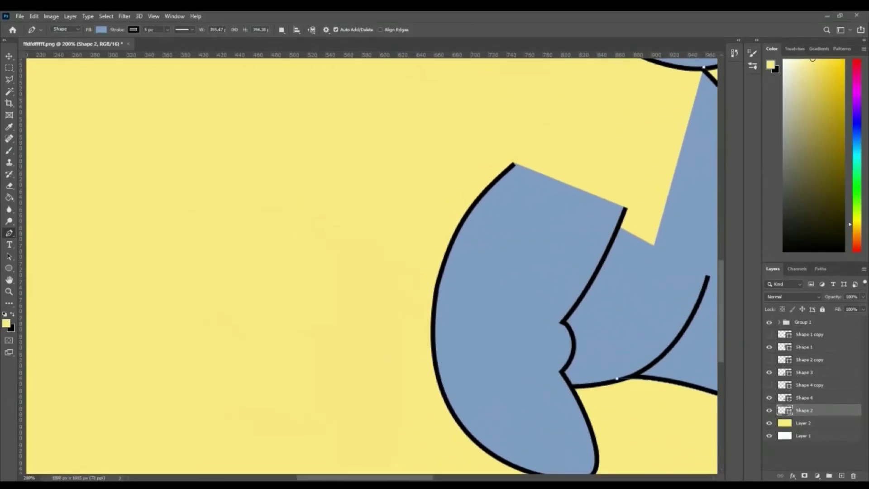
Start the back leg left of the first leg, outlining its lower curve and undoing a bad point.
left_click(341, 182)
left_click_drag(412, 290, 421, 324)
mouse_move(369, 425)
left_mouse_down()
mouse_move(352, 436)
mouse_move(374, 417)
left_mouse_up()
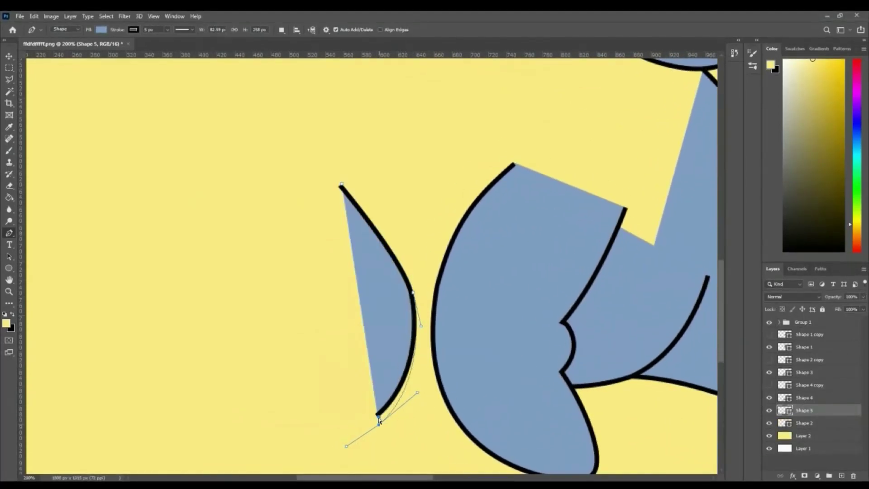
key("Escape")
left_click_drag(288, 467, 267, 467)
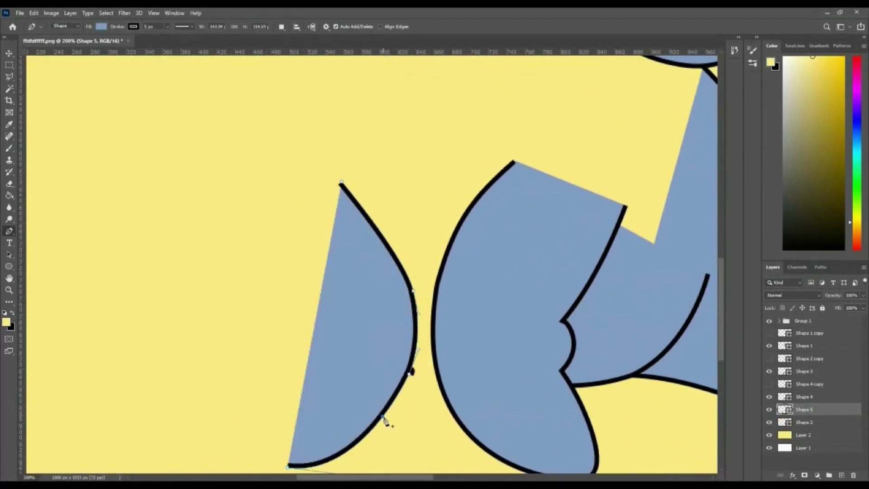
left_click(394, 396)
left_click_drag(357, 467, 368, 463)
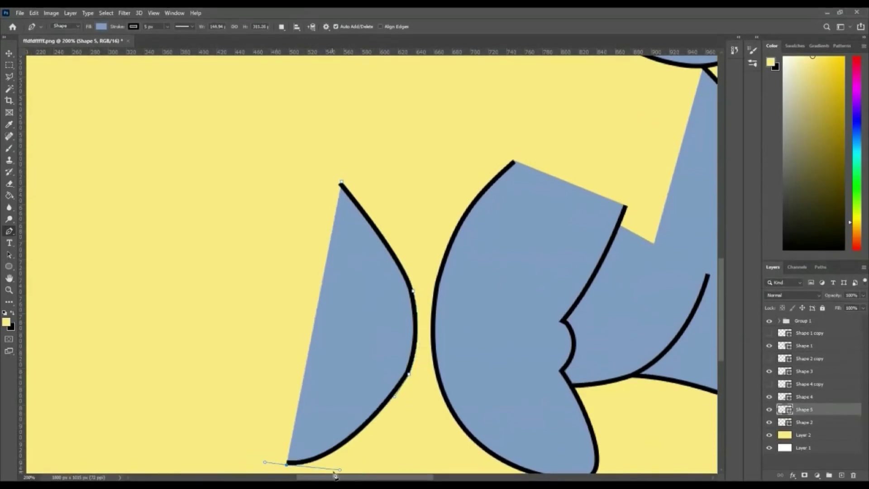
key("ctrl+z")
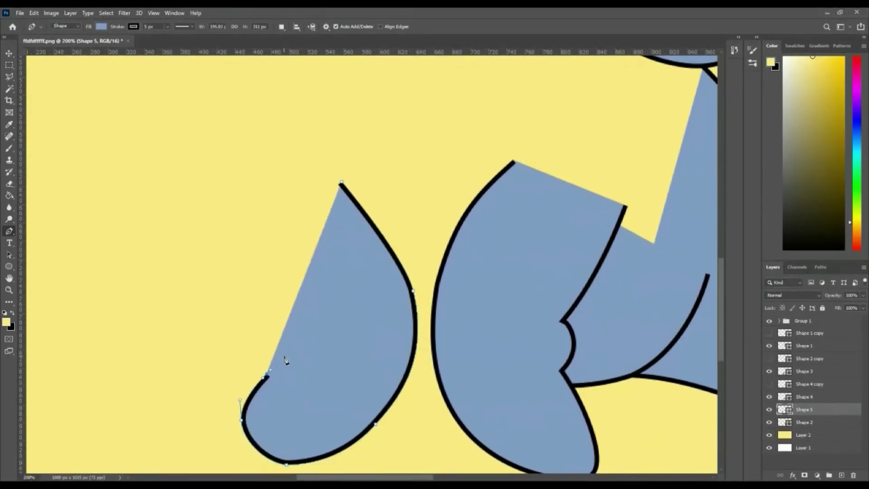
Outline the back leg's left side with a smoothed notch and a pointed top tip.
left_click_drag(269, 369, 277, 358)
left_click_drag(284, 310, 289, 296)
left_click(305, 275)
left_click_drag(293, 223, 288, 207)
left_click(303, 130)
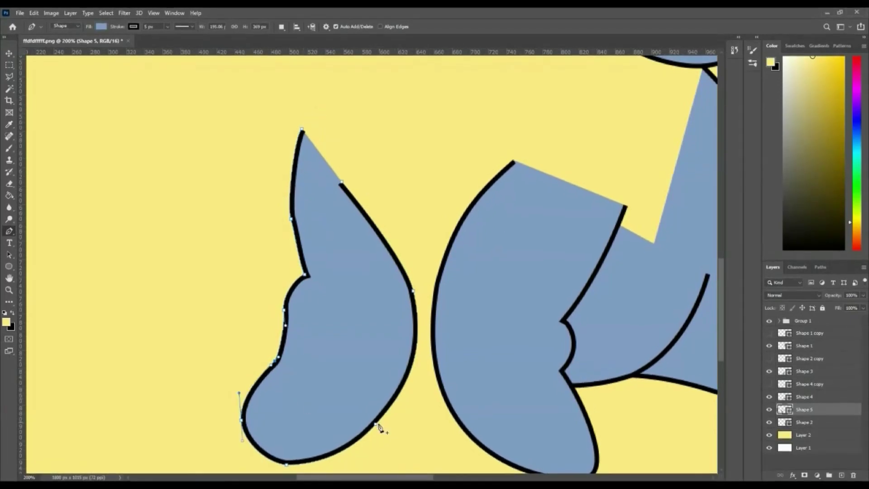
left_click_drag(289, 294, 282, 290)
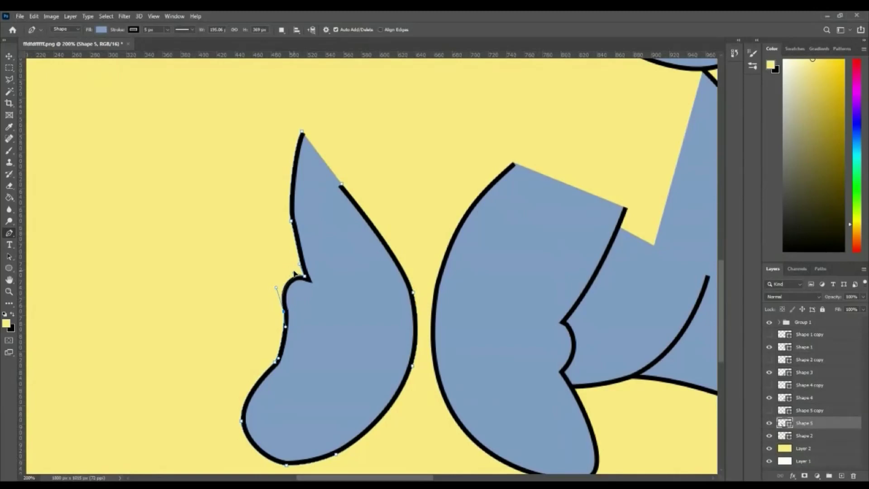
Extend the back leg's top edge upward toward the head and adjust its end point.
scroll(466, 344, "up", 5)
scroll(466, 344, "right", 2)
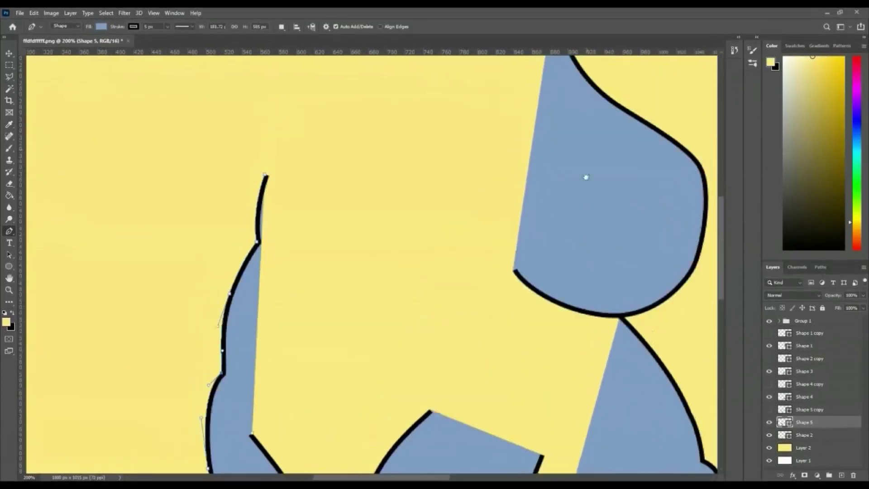
left_click_drag(414, 132, 446, 119)
left_click(508, 121)
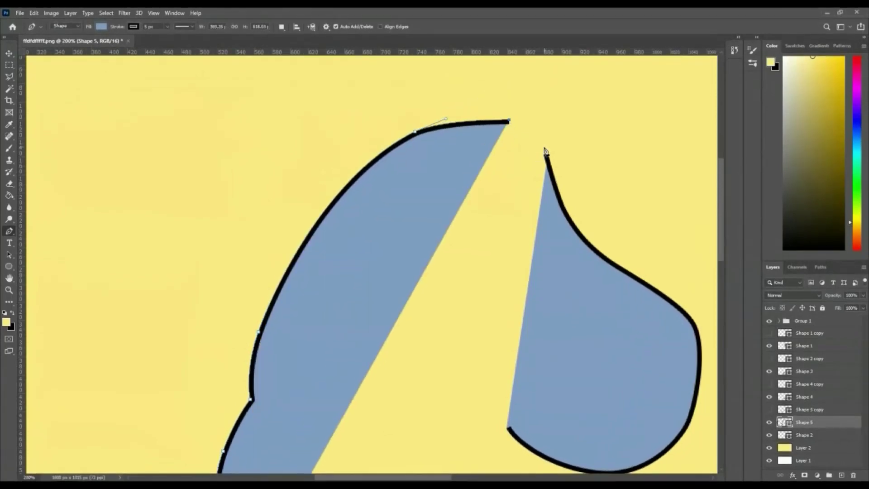
scroll(462, 329, "right", 3)
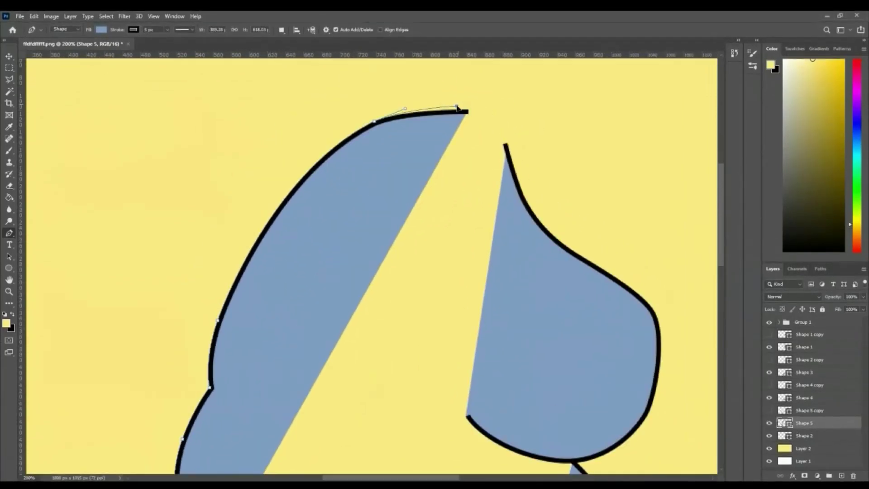
left_click_drag(468, 110, 453, 108)
scroll(482, 155, "down", 5)
scroll(398, 229, "down", 3)
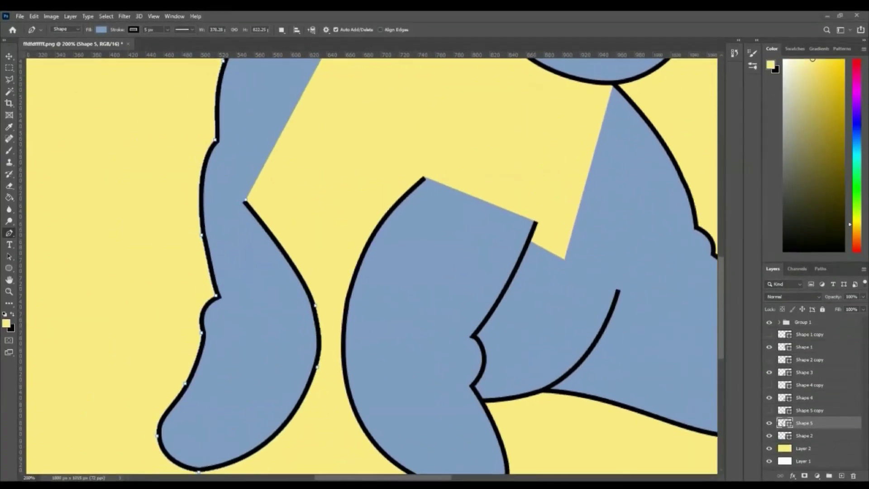
Draw the blue hoof with a notched toe extending left from the legs' base.
left_click(841, 475)
left_click(377, 384)
left_click_drag(328, 372, 298, 369)
left_click(218, 381)
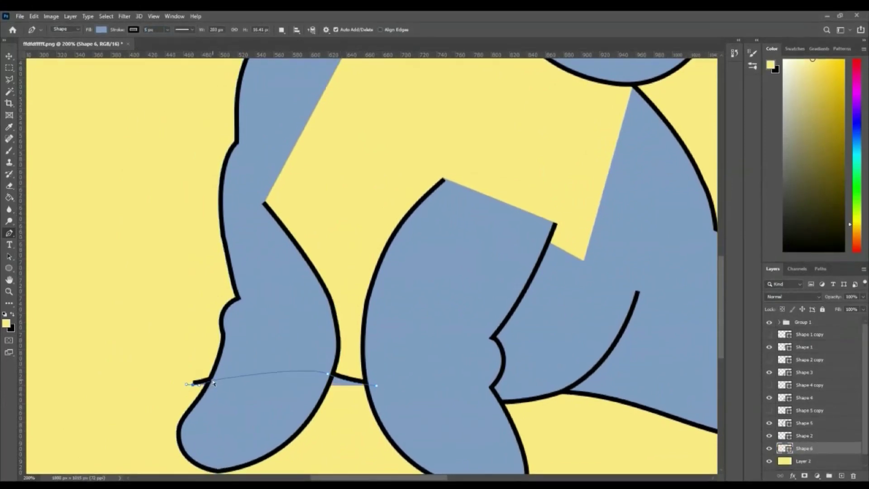
left_click(146, 387)
left_click_drag(113, 377, 101, 371)
left_click_drag(43, 275, 53, 232)
left_click(43, 275, "alt")
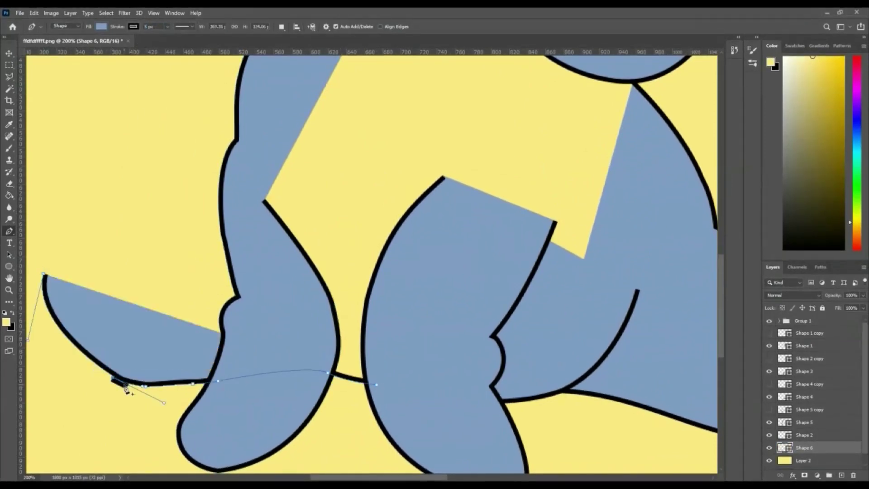
left_click_drag(112, 378, 153, 402)
left_click_drag(120, 268, 168, 269)
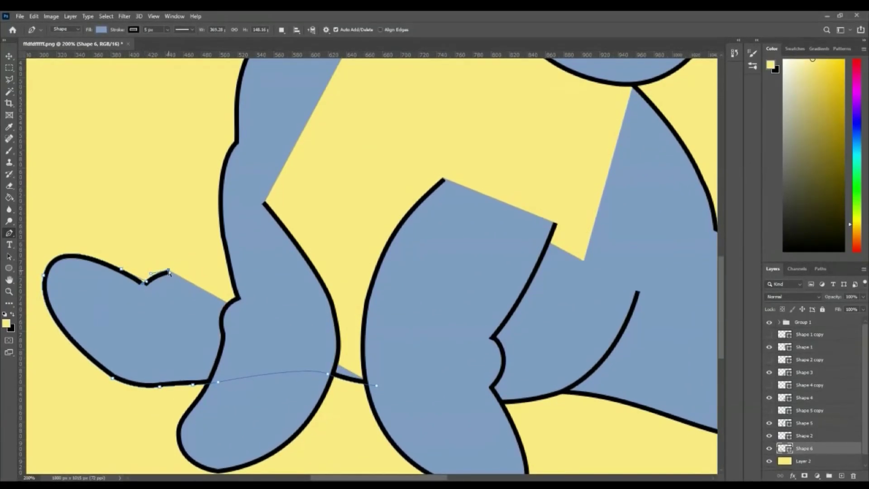
left_click_drag(218, 210, 254, 227)
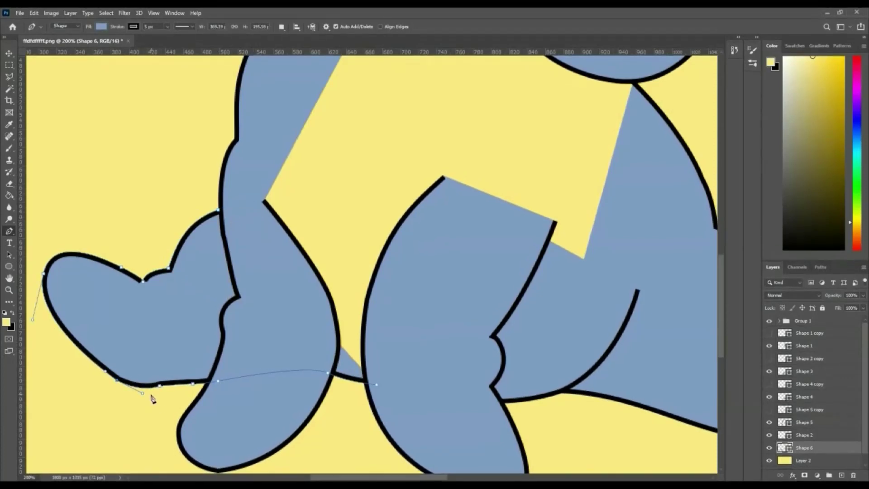
Open the new shape layer's options and switch to the Brush tool.
right_click(804, 447)
key("b")
left_click(56, 27)
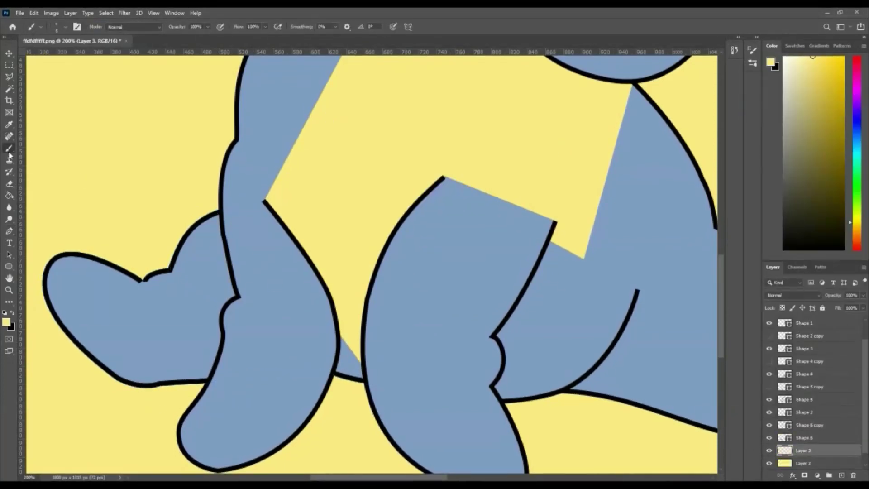
On Shape 1, paint blue to fill gaps and taper the right and upper outlines.
mouse_move(317, 221)
left_mouse_down()
mouse_move(434, 185)
mouse_move(551, 269)
mouse_move(378, 304)
mouse_move(449, 94)
mouse_move(381, 243)
mouse_move(453, 190)
left_mouse_up()
scroll(444, 272, "right", 3)
scroll(481, 361, "down", 2)
left_click(190, 225, "ctrl")
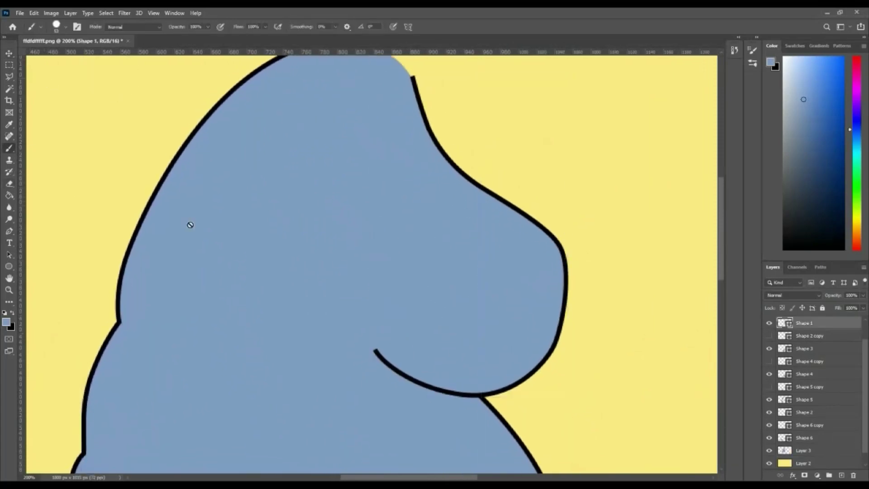
right_click(470, 372)
key("Escape")
scroll(521, 471, "up", 1)
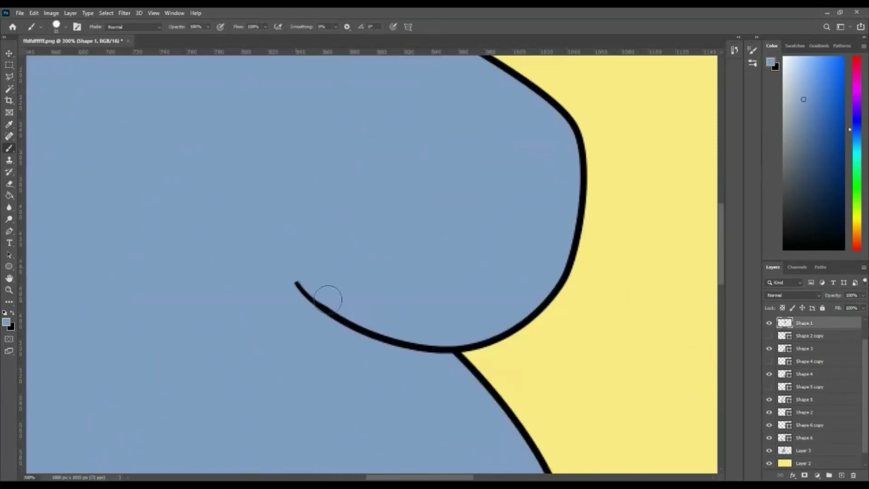
left_click_drag(372, 327, 437, 340)
key("ctrl+z")
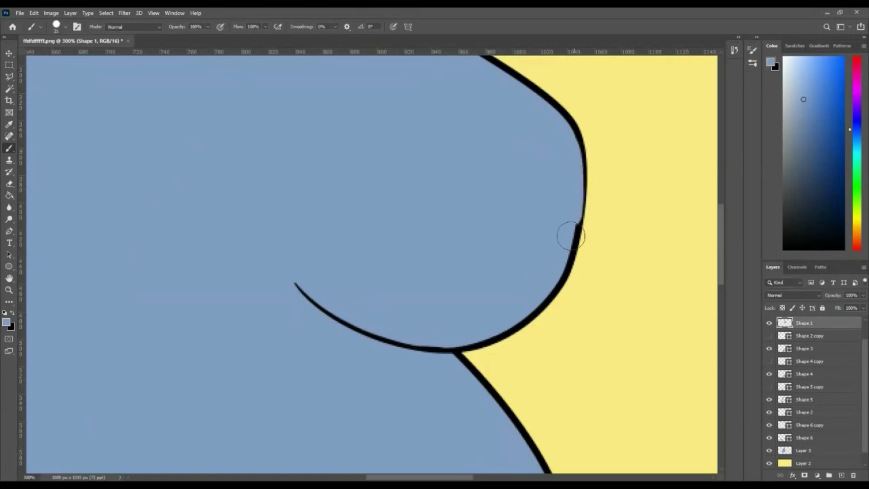
left_click_drag(568, 233, 558, 271)
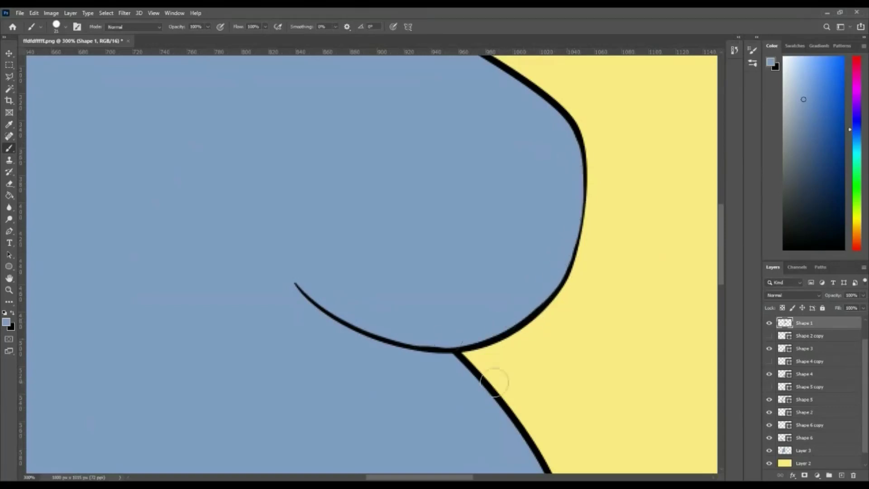
scroll(494, 382, "up", 5)
left_click_drag(401, 120, 425, 229)
scroll(425, 229, "down", 4)
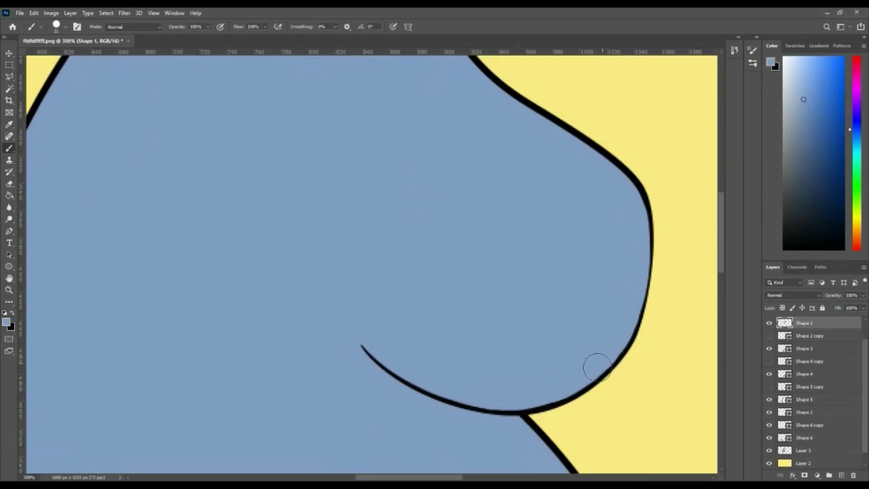
Switch to a smaller hard round brush and sample the body's light blue.
right_click(615, 350)
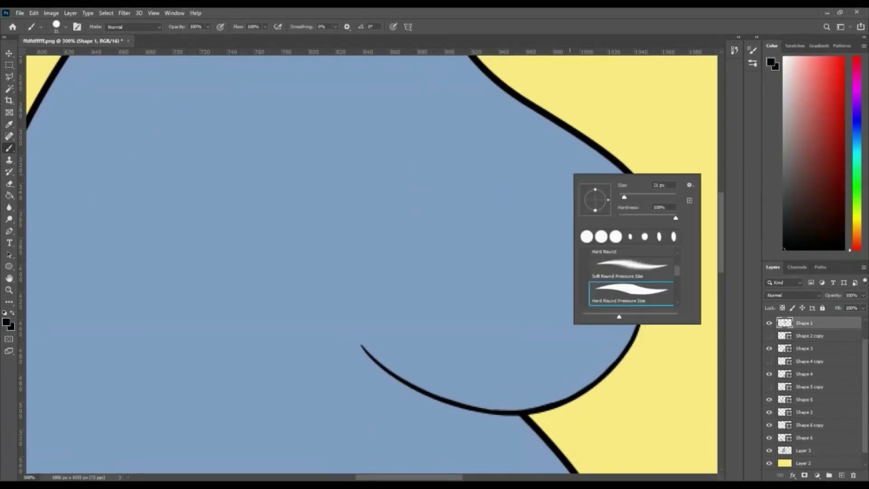
right_click(634, 330)
left_click(621, 356, "alt")
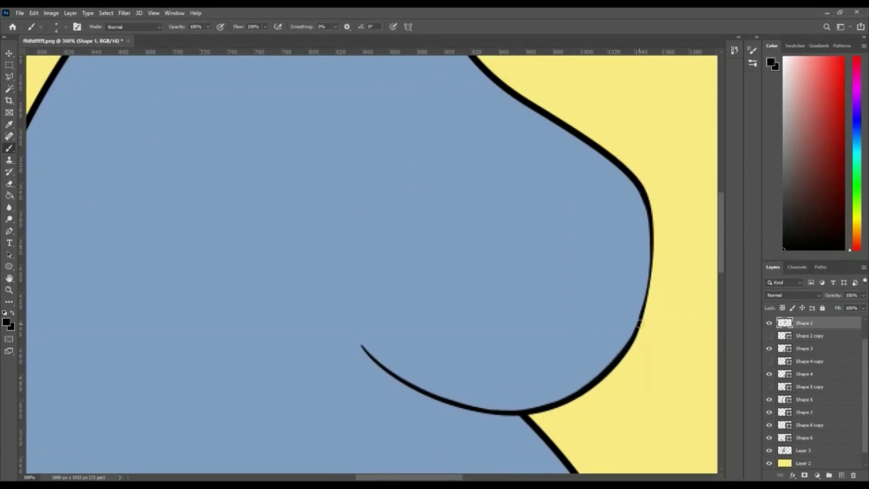
scroll(634, 441, "right", 3)
right_click(441, 154)
key("Escape")
left_click(430, 132, "alt")
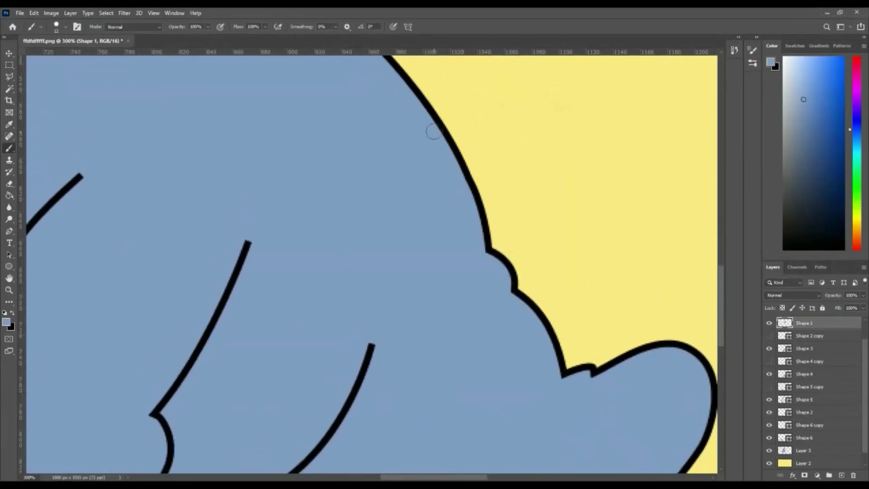
Rasterize the Shape 2 layer and move on to the Shape 4 layer.
left_click(398, 190)
scroll(359, 78, "up", 1)
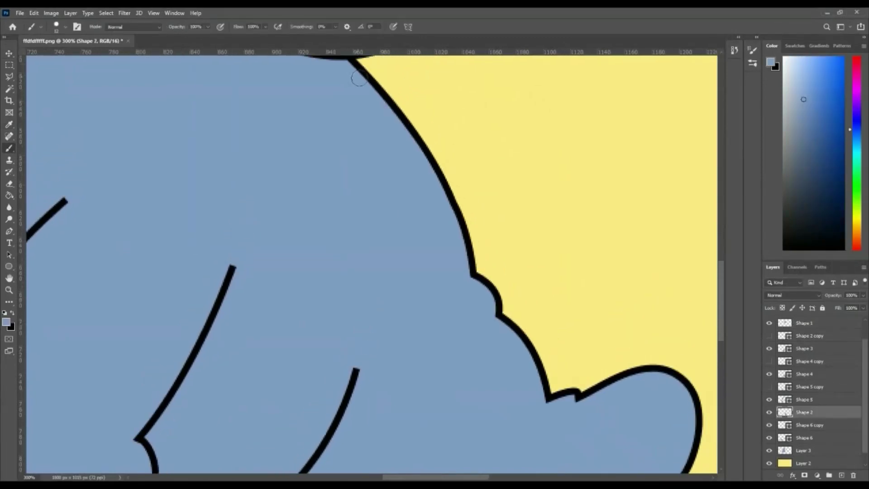
scroll(454, 224, "down", 3)
scroll(454, 224, "right", 2)
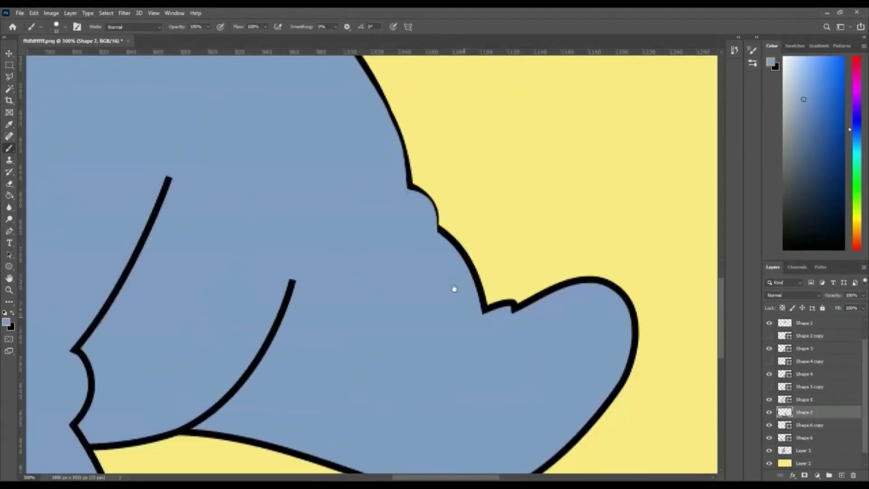
scroll(471, 301, "down", 2)
scroll(471, 301, "left", 3)
left_click(405, 220, "ctrl")
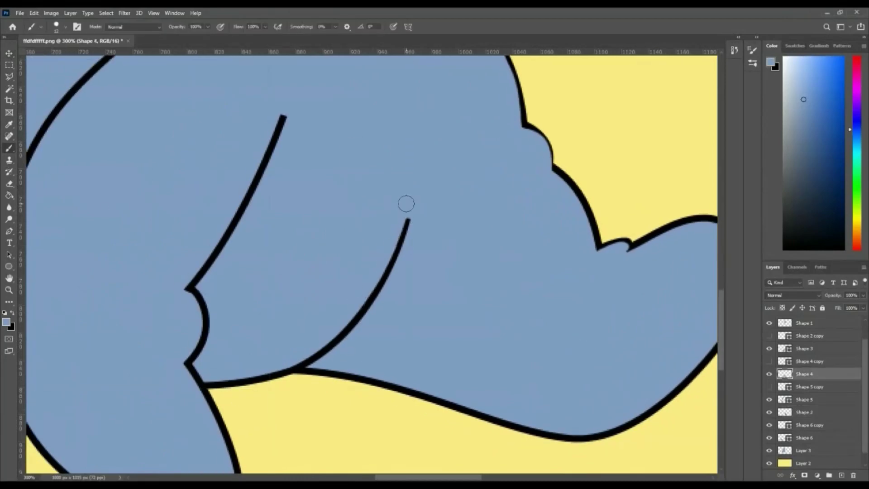
scroll(339, 297, "left", 1)
scroll(339, 297, "left", 3)
On Shape 3, thin the curved black strokes and left line with blue paint.
left_click(68, 150, "ctrl")
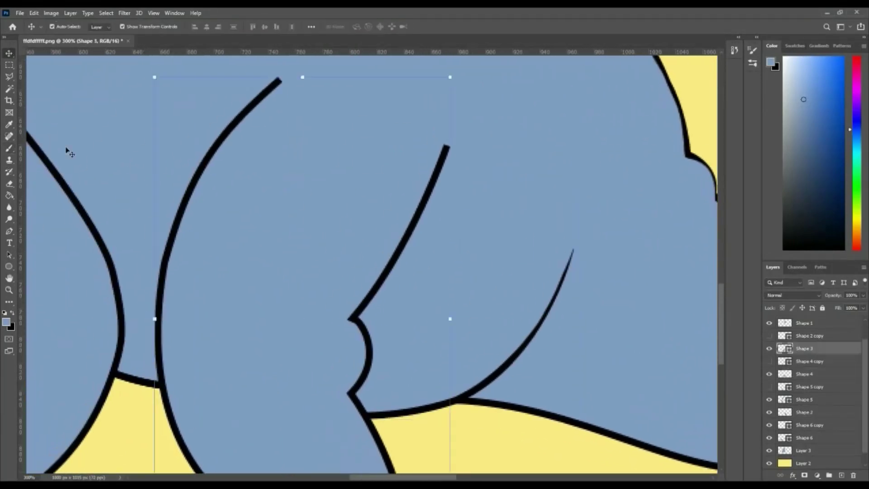
mouse_move(414, 228)
left_mouse_down()
mouse_move(444, 166)
mouse_move(402, 227)
left_mouse_up()
left_click_drag(417, 196, 374, 272)
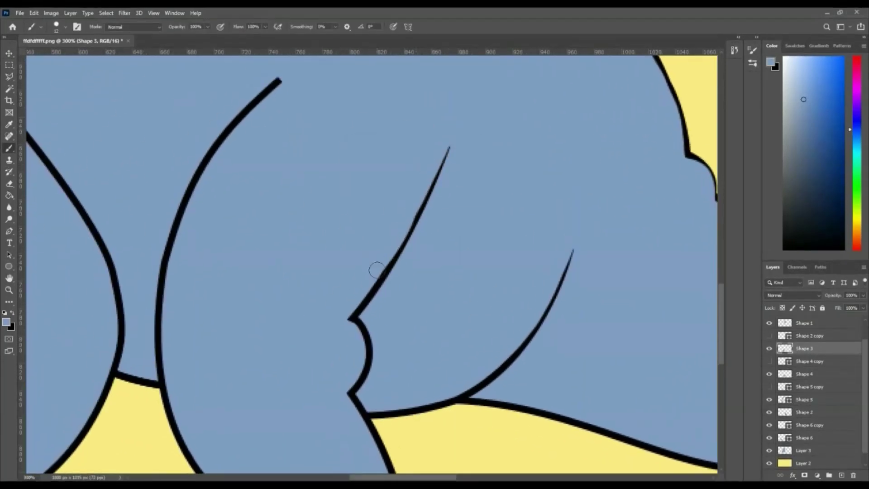
scroll(356, 344, "down", 3)
scroll(356, 344, "left", 1)
scroll(348, 293, "up", 4)
scroll(348, 294, "left", 1)
mouse_move(305, 109)
left_mouse_down()
mouse_move(214, 249)
mouse_move(304, 106)
left_mouse_up()
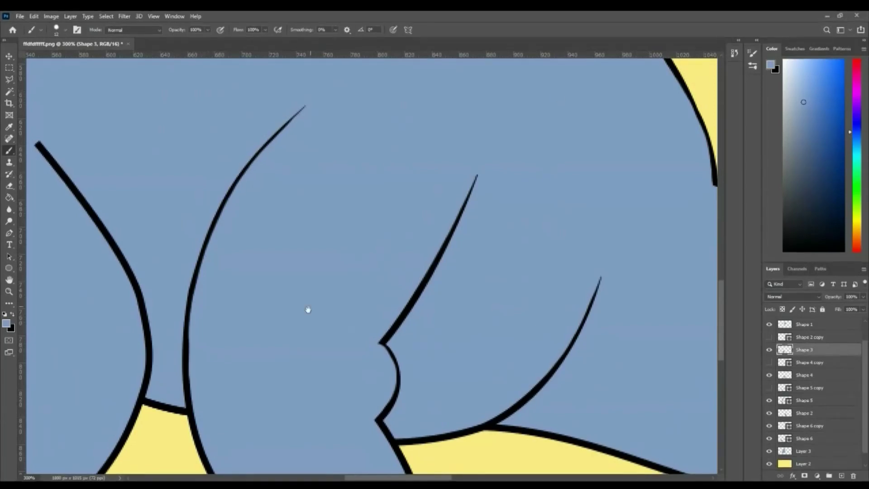
Paint blue over the long left black edge line to make it thinner.
scroll(313, 339, "up", 1)
scroll(312, 340, "left", 5)
scroll(299, 245, "up", 1)
scroll(299, 244, "left", 3)
left_click_drag(270, 127, 267, 335)
scroll(335, 249, "down", 4)
scroll(335, 248, "left", 1)
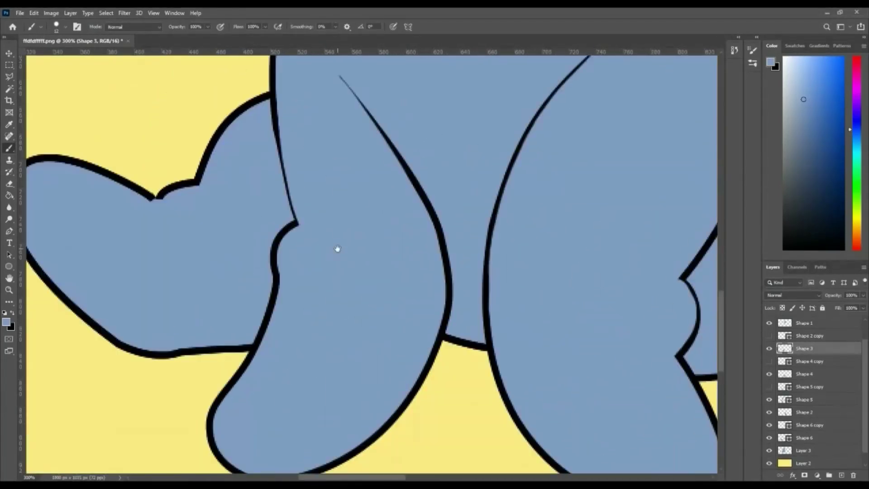
scroll(306, 330, "down", 1)
Select the Shape 5 layer, briefly switching to the Eraser and back to the Brush.
key("e")
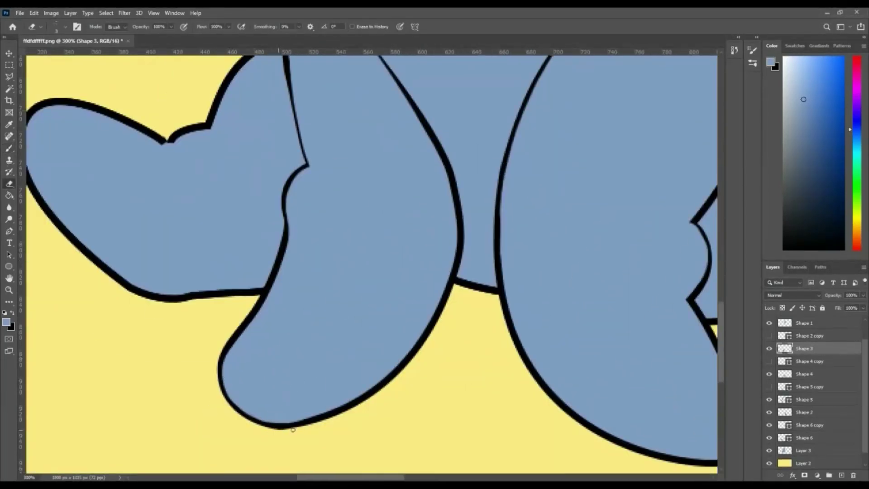
left_click(392, 349, "ctrl")
key("b")
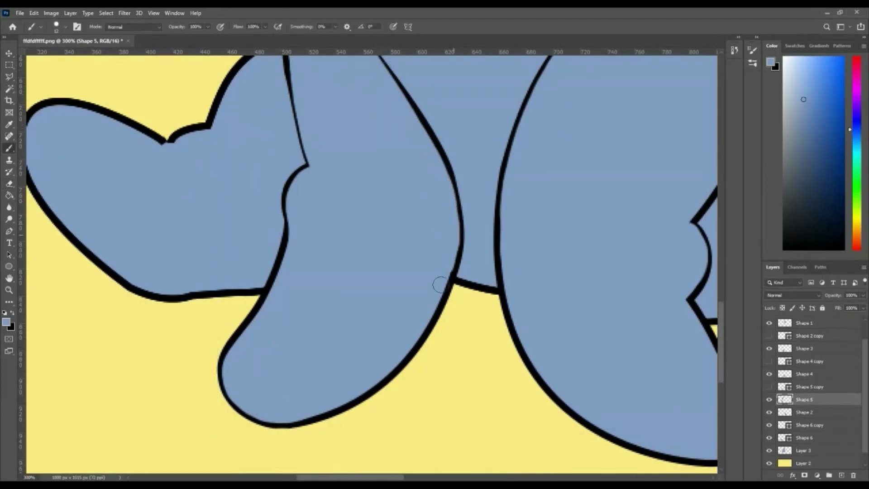
scroll(531, 254, "up", 2)
scroll(379, 151, "up", 7)
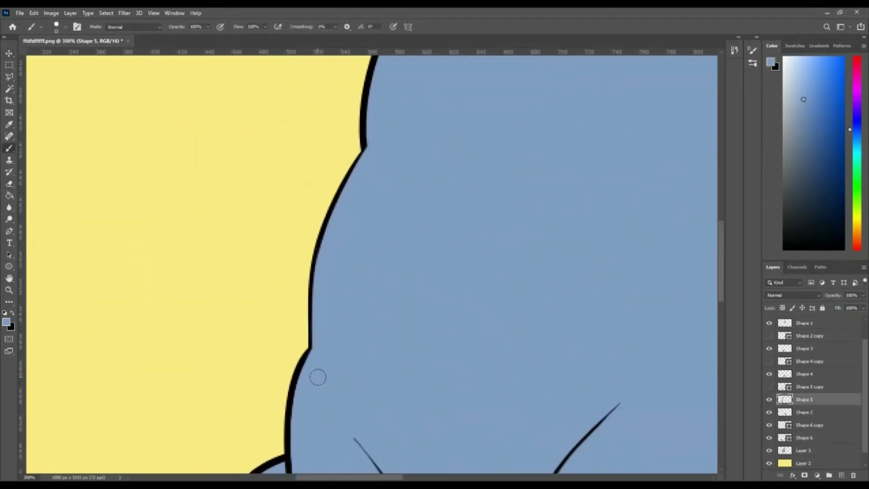
scroll(388, 316, "down", 6)
scroll(387, 316, "left", 4)
Select the Shape 6 copy layer and sample black from the outline as paint colour.
left_click(388, 315, "ctrl")
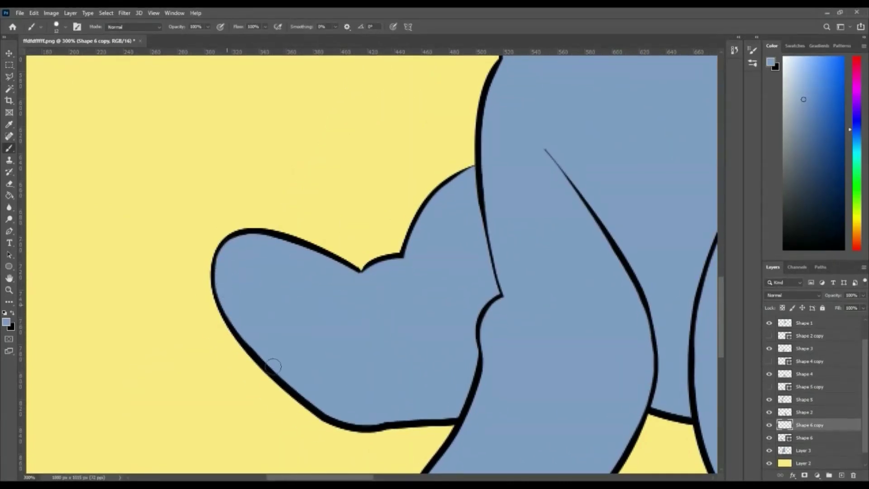
scroll(273, 366, "down", 3)
scroll(380, 349, "right", 10)
scroll(369, 303, "down", 2)
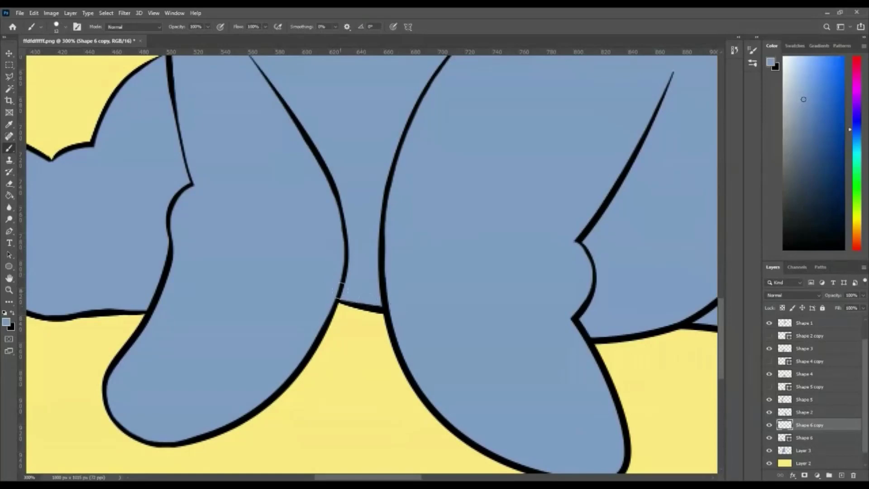
scroll(540, 402, "up", 5)
scroll(507, 78, "down", 5)
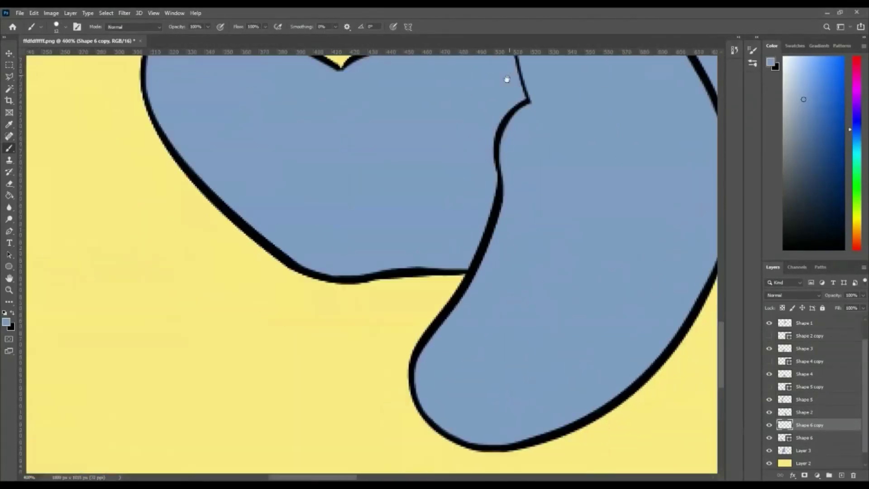
scroll(385, 295, "up", 2)
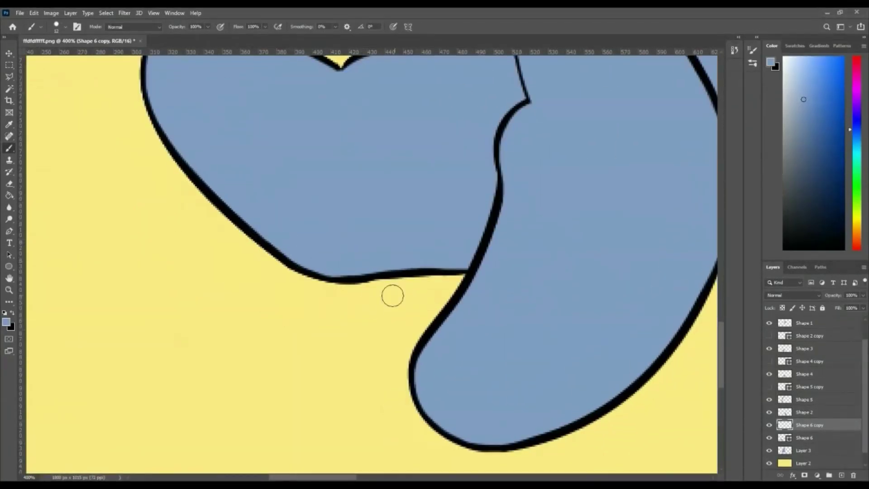
left_click(301, 267, "alt")
scroll(346, 280, "up", 3)
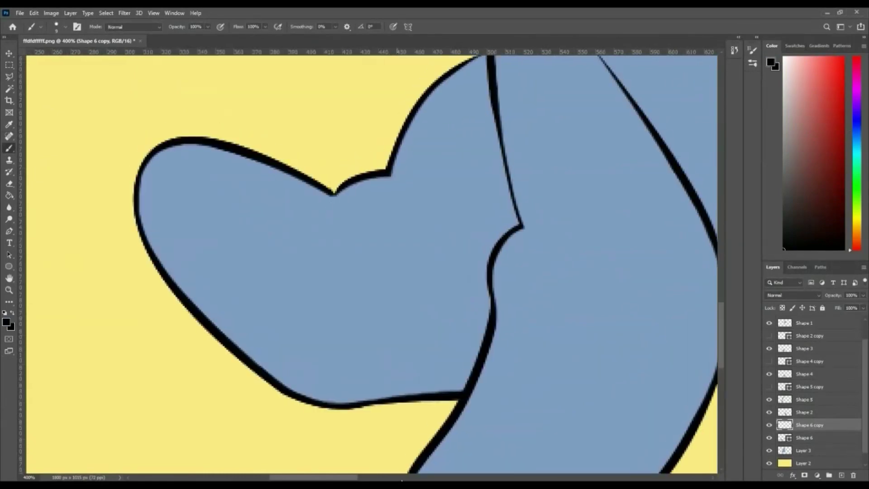
scroll(494, 251, "right", 3)
On a new layer moved up the stack, paint black crease strokes below the shoulder and on the body.
key("ctrl+shift+alt+n")
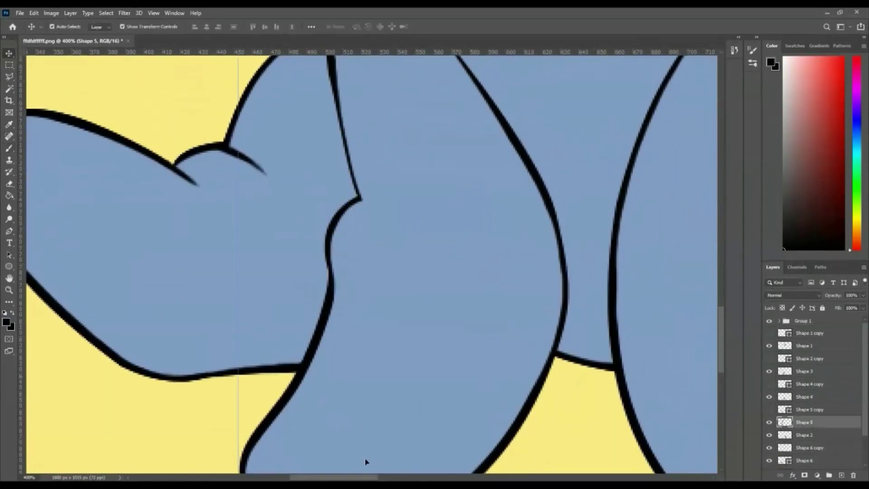
key("ctrl+bracketright")
key("ctrl+bracketright")
key("ctrl+bracketright")
left_click_drag(487, 248, 375, 223)
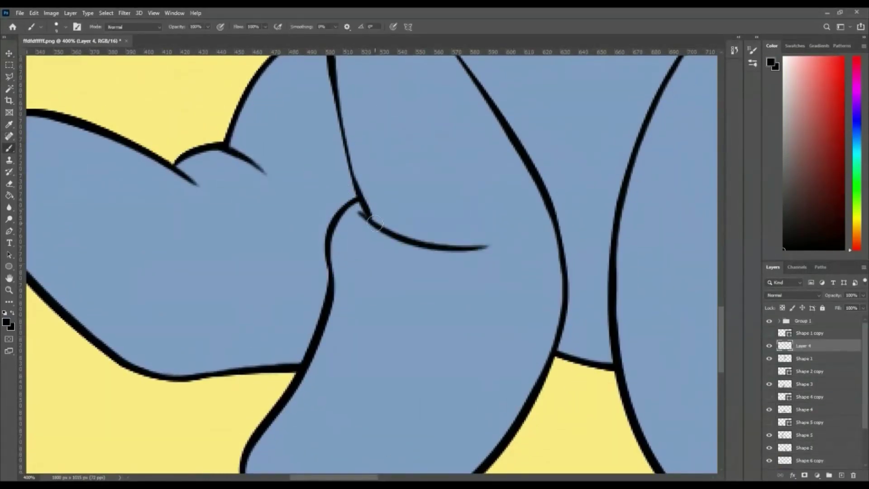
scroll(438, 332, "up", 3)
scroll(438, 331, "right", 2)
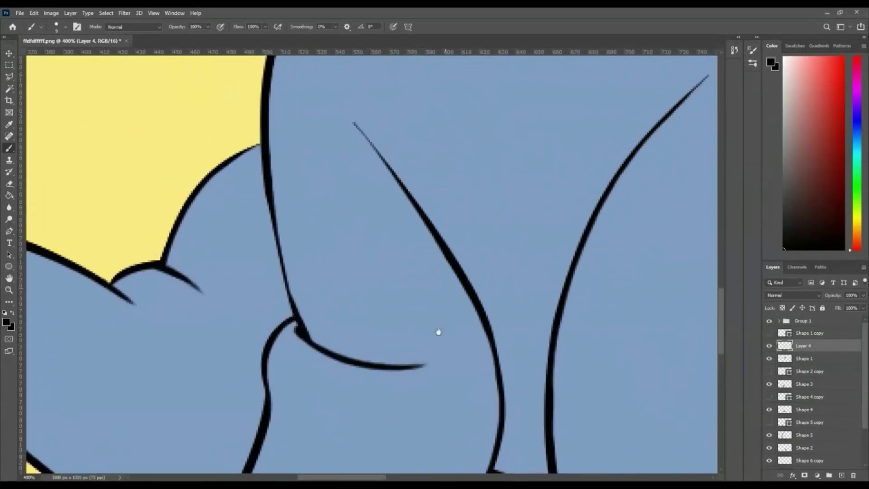
left_click_drag(334, 136, 398, 176)
left_click_drag(337, 106, 402, 182)
key("ctrl+z")
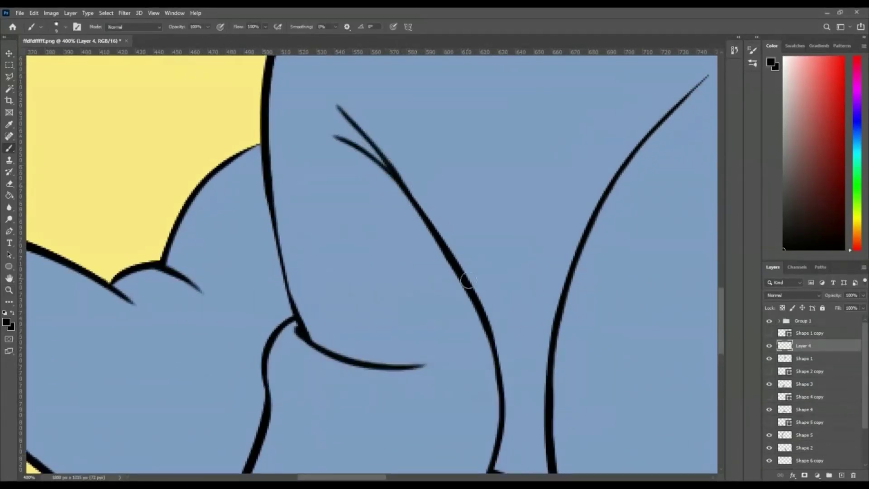
Draw a black branch stroke off the line and trim its tip with the Eraser.
key("e")
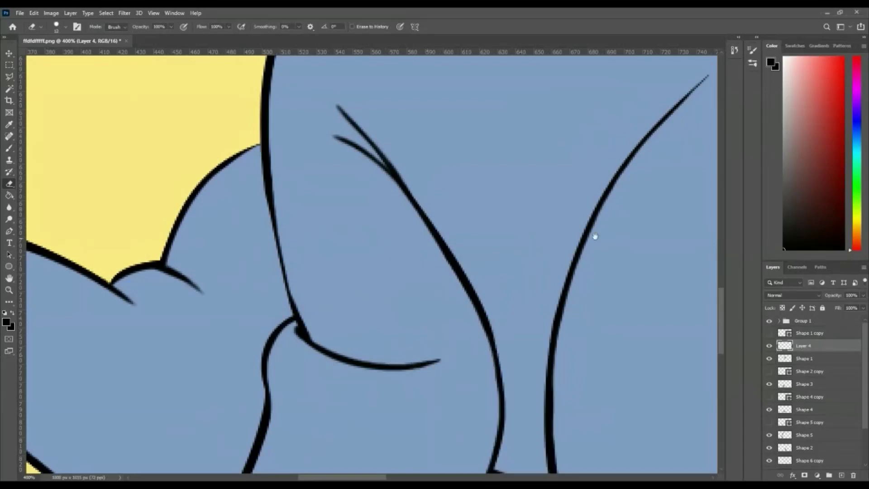
scroll(595, 236, "up", 3)
scroll(595, 236, "right", 3)
key("b")
scroll(674, 349, "right", 3)
scroll(674, 349, "down", 2)
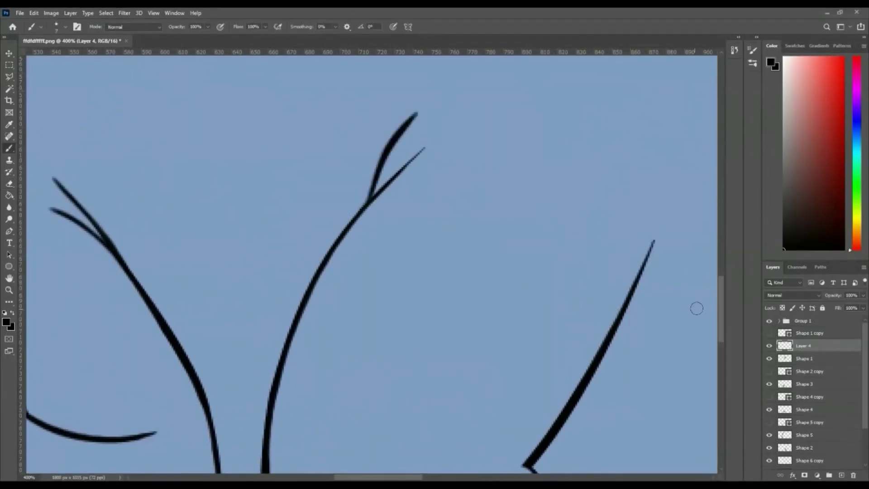
left_click_drag(678, 277, 622, 315)
key("e")
key("b")
Add more tapered black strokes on the body, a branch into the line, and a short belly stroke.
mouse_move(406, 125)
left_mouse_down()
mouse_move(384, 150)
mouse_move(369, 197)
left_mouse_up()
scroll(631, 159, "down", 5)
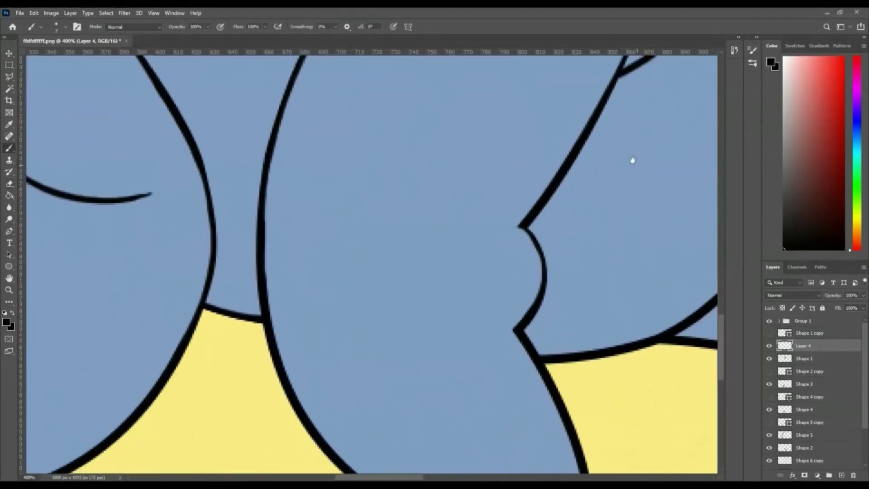
left_click_drag(434, 238, 507, 228)
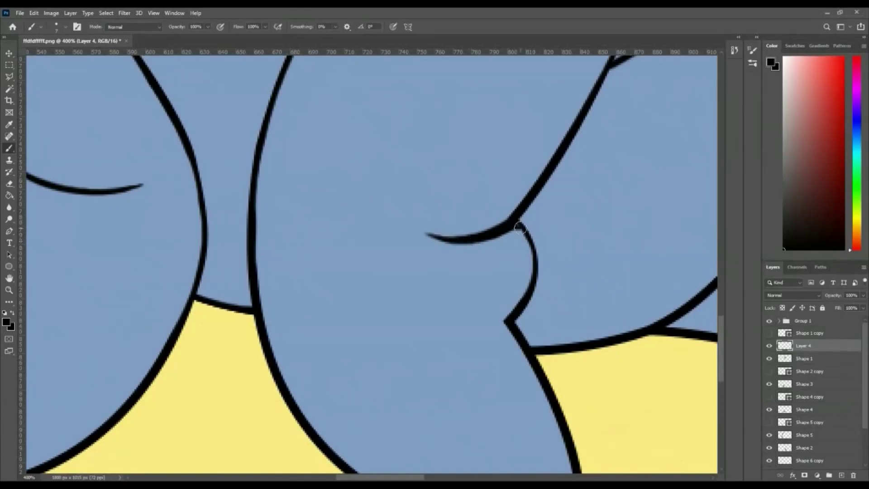
scroll(436, 345, "down", 3)
scroll(598, 355, "right", 6)
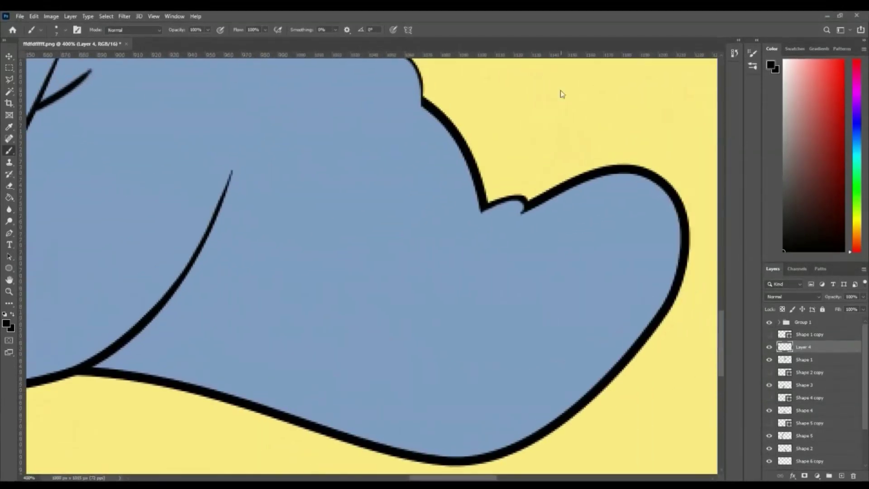
left_click_drag(262, 216, 190, 274)
scroll(371, 263, "up", 4)
scroll(371, 262, "left", 2)
left_click_drag(550, 370, 513, 404)
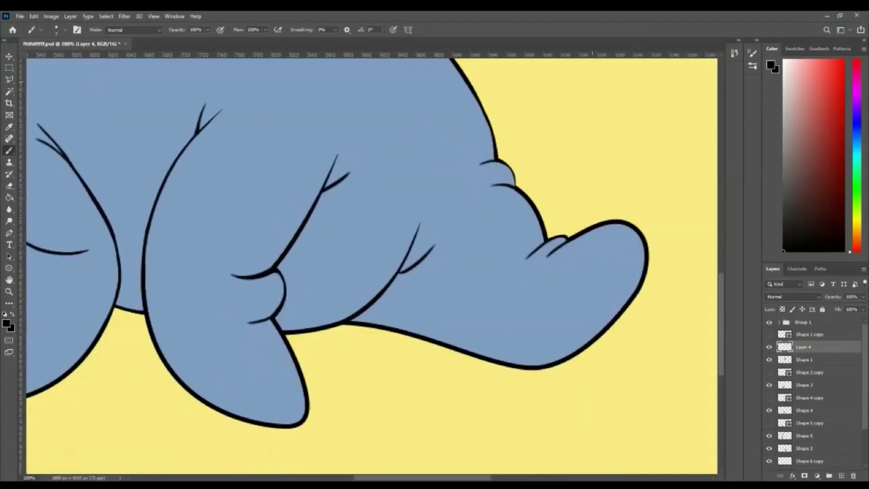
Draw an unfilled curved contour line along the right foot with a 2 px stroke.
left_click(49, 47)
left_click(643, 235)
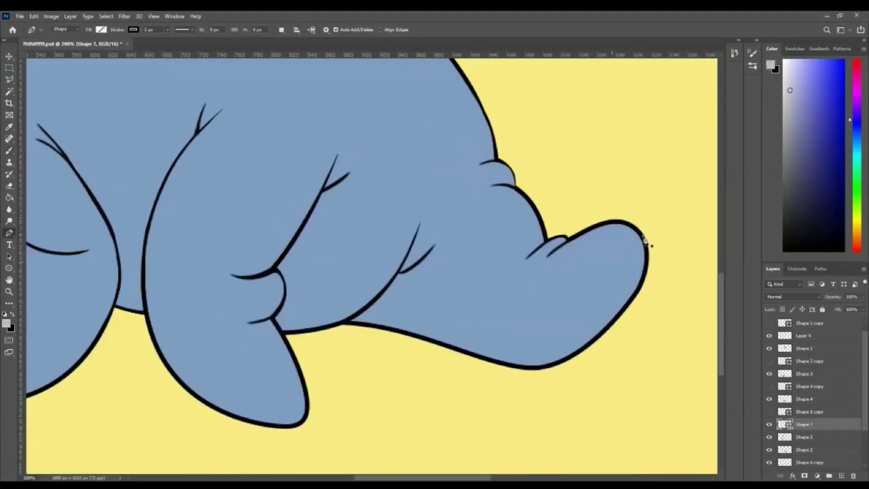
left_click(571, 262)
left_click_drag(505, 304, 488, 305)
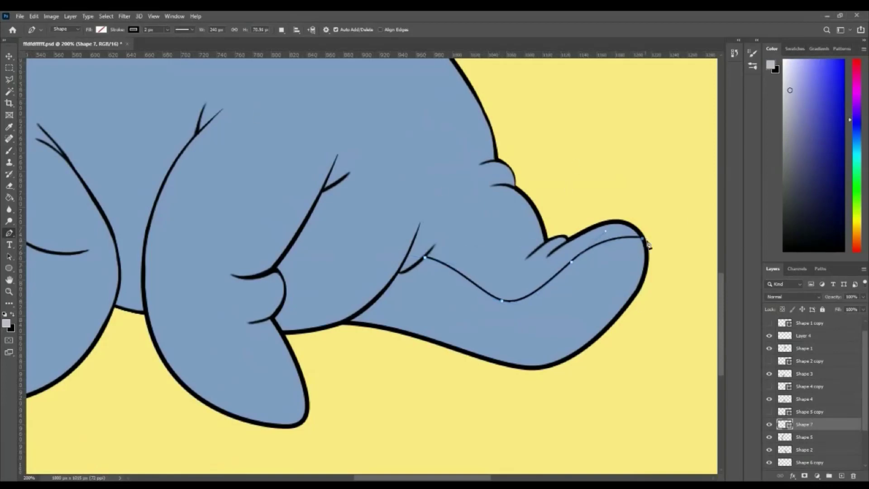
type("2")
key("Return")
left_click(416, 264)
Start a leg contour line, move its layer above Shape 3, and trace a line down the leg.
left_click(404, 256)
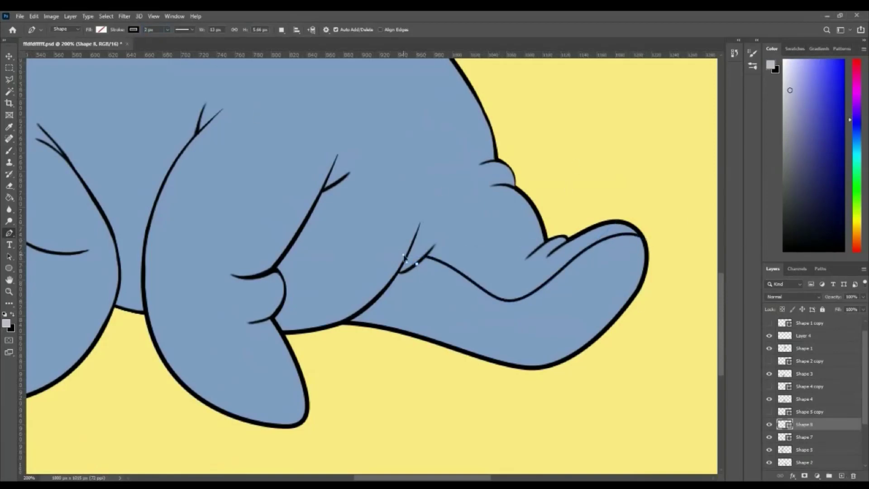
left_click_drag(833, 424, 833, 379)
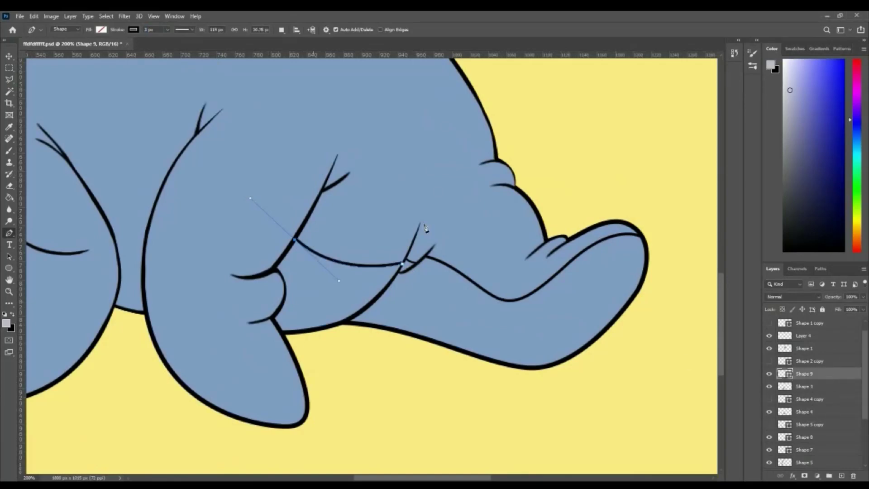
key("Return")
left_click(210, 132)
left_click_drag(222, 411, 320, 459)
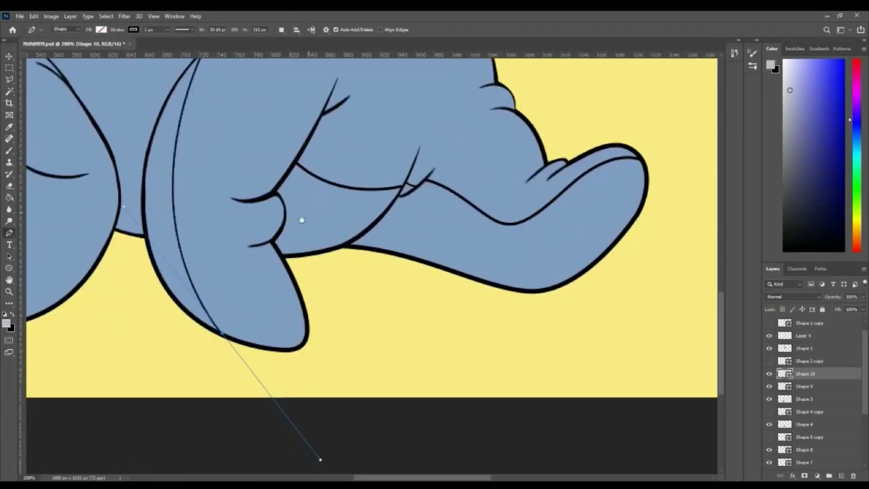
left_click_drag(302, 219, 537, 324)
Draw curved contour lines over the back leg top and down the front leg.
key("e")
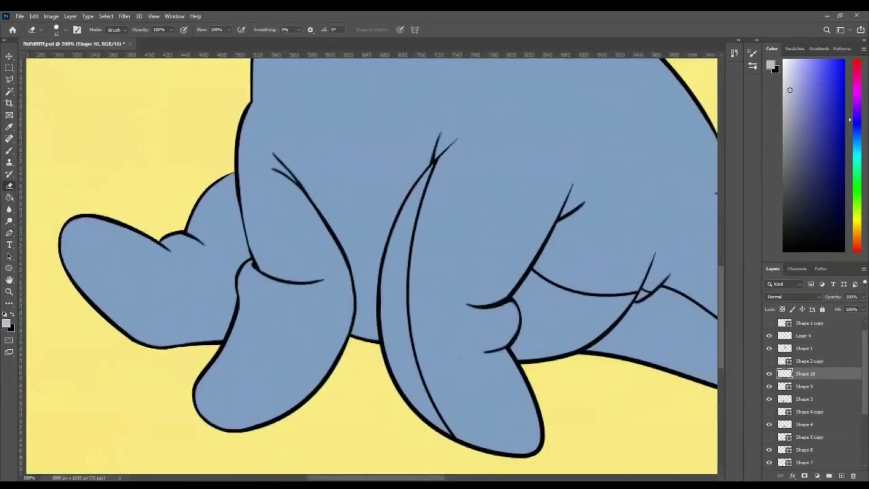
key("p")
left_click(427, 168)
left_click_drag(339, 107, 280, 117)
key("Return")
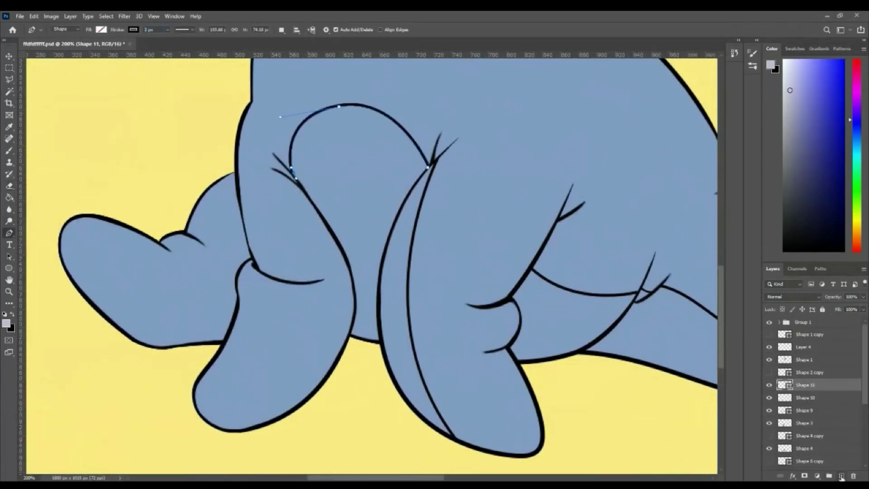
left_click(293, 182)
left_click_drag(284, 228, 289, 246)
key("Return")
Draw contour lines along the left foot and across the far-left foot with a 3 px stroke.
left_click(315, 284)
left_click(311, 326)
left_click(290, 410)
left_click_drag(252, 427, 211, 448)
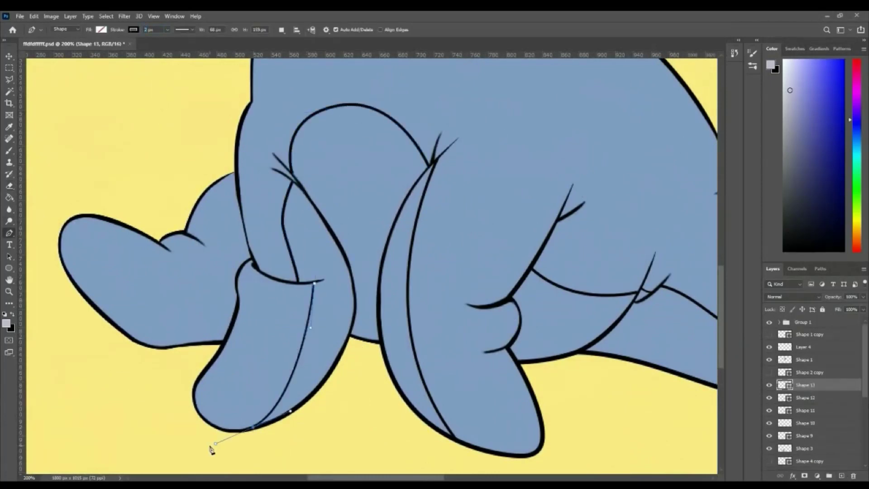
key("Return")
left_click(248, 246)
left_click_drag(186, 275, 175, 274)
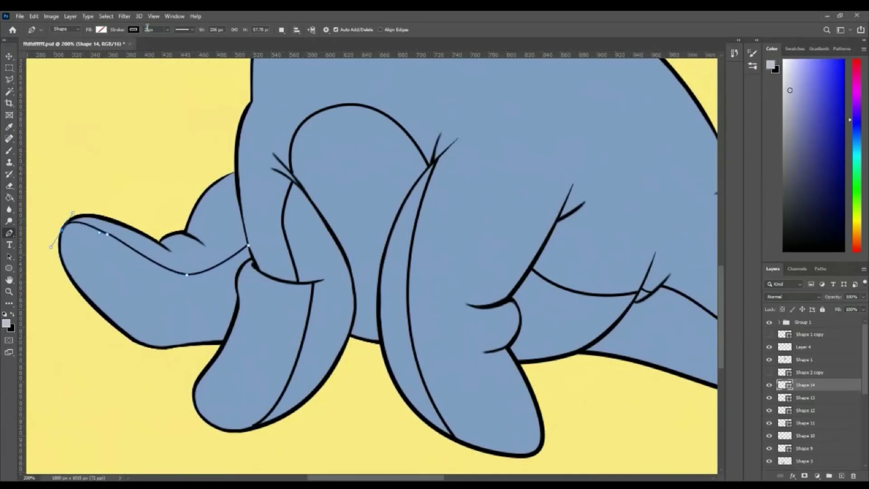
type("3")
key("Return")
Select all the new contour line layers and reposition them, ending on Shape 14.
key("v")
key("alt+shift+bracketleft")
key("alt+shift+bracketleft")
key("alt+shift+bracketleft")
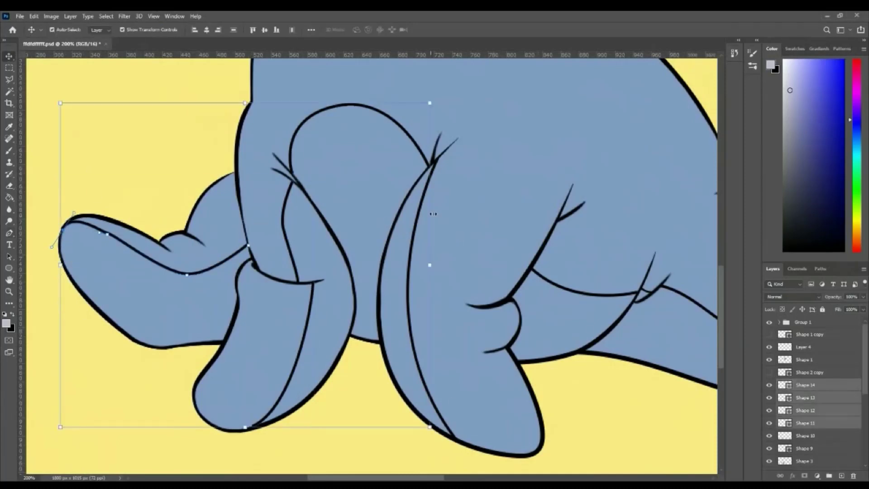
key("alt+shift+bracketleft")
key("alt+shift+bracketleft")
left_click_drag(663, 337, 576, 319)
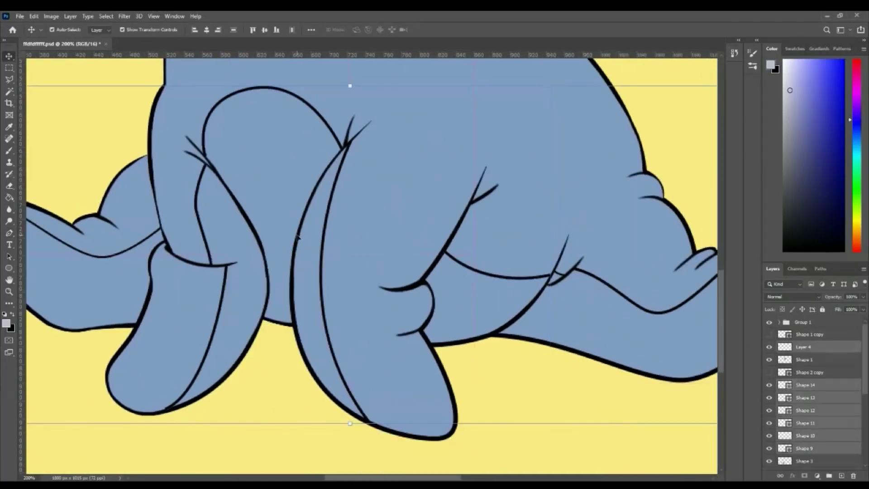
key("alt+comma")
key("p")
key("alt+period")
Reshape the far-left foot line, then select the Shape 11 and Shape 9 lines.
scroll(68, 264, "left", 5)
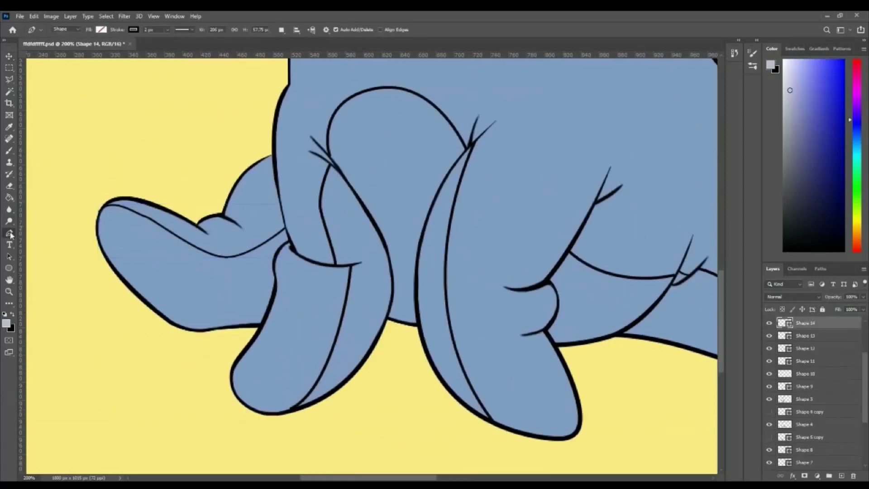
left_click_drag(156, 235, 152, 231)
scroll(180, 241, "right", 10)
scroll(306, 244, "left", 1)
scroll(306, 244, "left", 8)
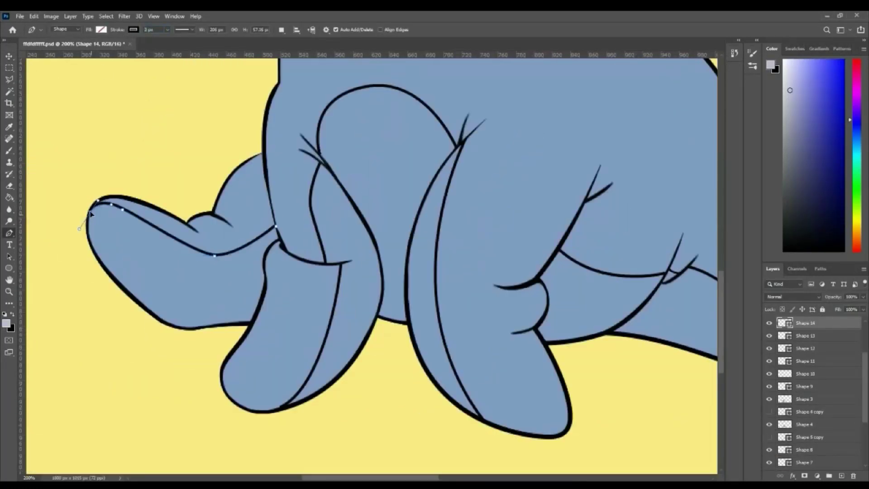
left_click(320, 150, "ctrl")
scroll(325, 157, "right", 10)
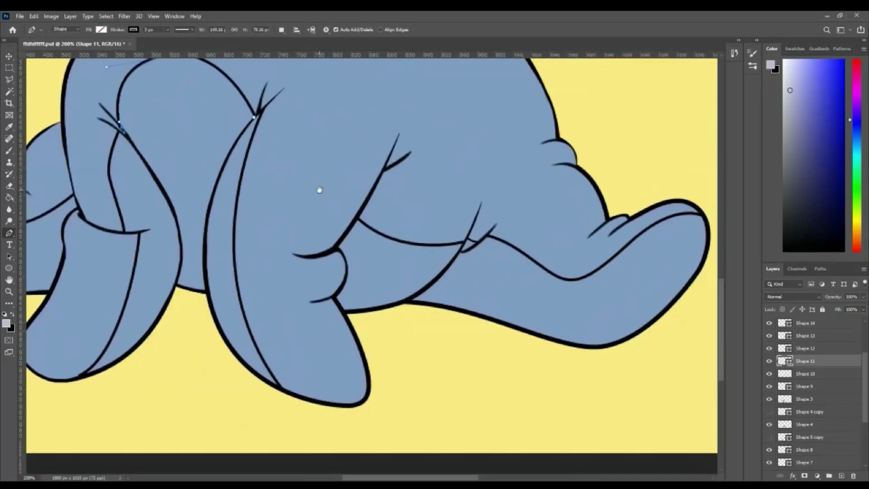
left_click(37, 233, "ctrl")
Try merging neighbouring line layers, undo it, and select several line layers down to Shape 7.
key("v")
key("shift+alt+bracketright")
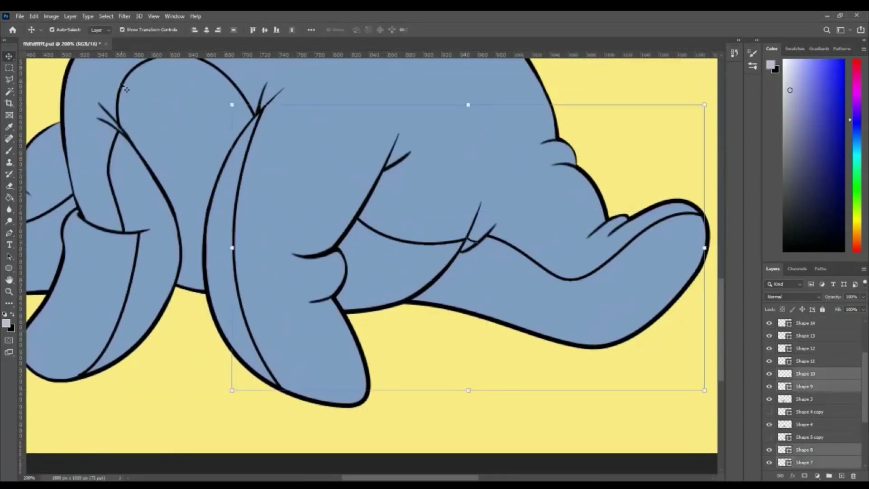
key("shift+alt+bracketright")
scroll(268, 296, "left", 5)
key("ctrl+e")
left_click(268, 295)
key("p")
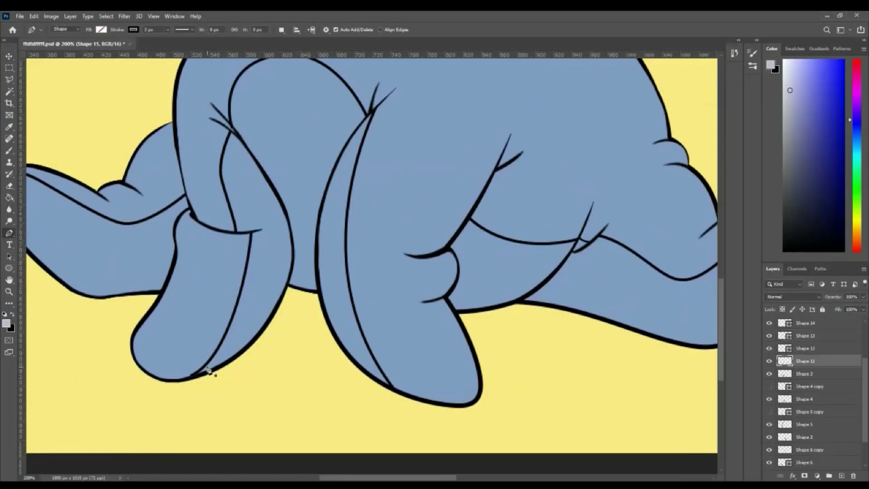
key("ctrl+z")
key("v")
left_click(805, 323, "ctrl")
left_click(806, 348, "ctrl")
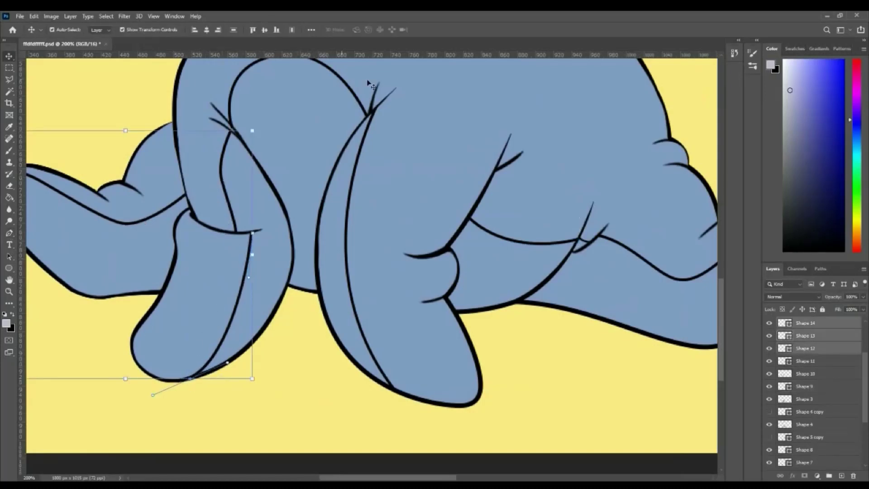
left_click(805, 462, "ctrl")
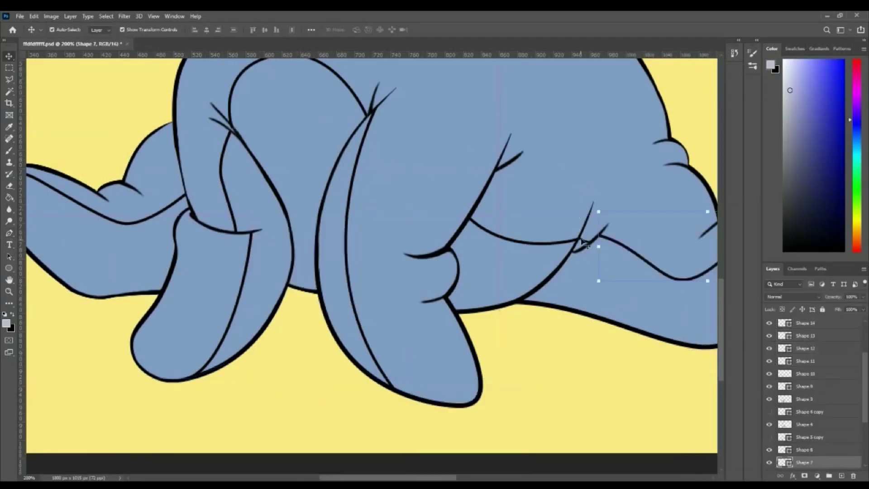
Merge the Shape 7 and Shape 8 line layers, then merge Shapes 10–12 into one.
scroll(803, 425, "down", 2)
left_click(803, 438)
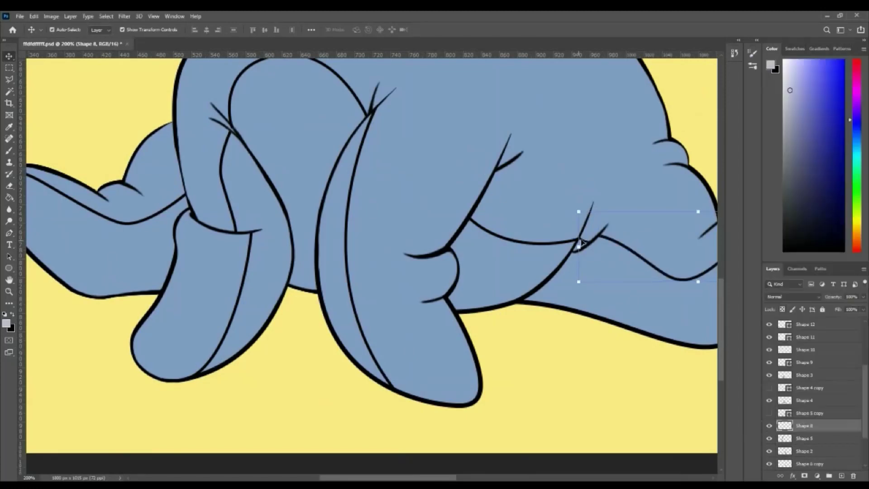
right_click(806, 425)
left_click(765, 419)
key("Delete")
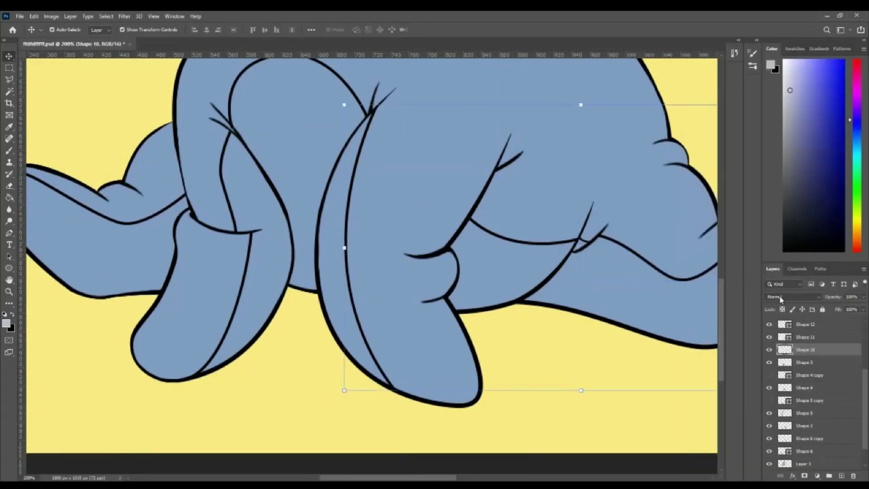
left_click(805, 324, "shift")
right_click(806, 337)
left_click(756, 367)
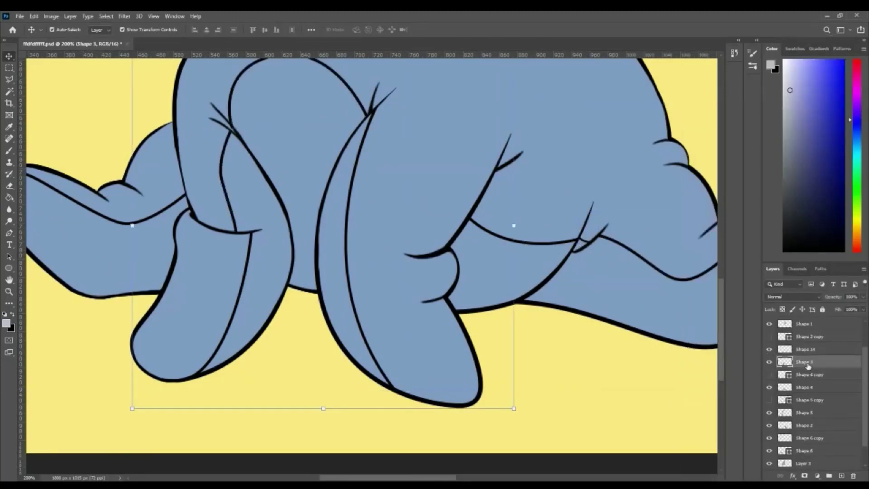
On a new layer, paint lavender highlights on the right foot and across the lower leg.
scroll(500, 266, "up", 2)
left_click(501, 266)
key("ctrl+shift+alt+n")
key("b")
mouse_move(539, 199)
left_mouse_down()
mouse_move(467, 290)
mouse_move(398, 295)
mouse_move(582, 188)
mouse_move(520, 236)
left_mouse_up()
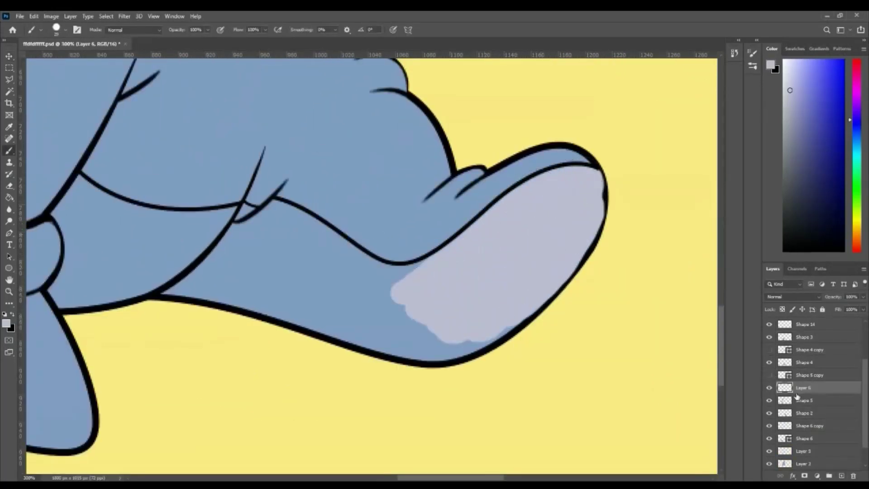
scroll(815, 384, "down", 1)
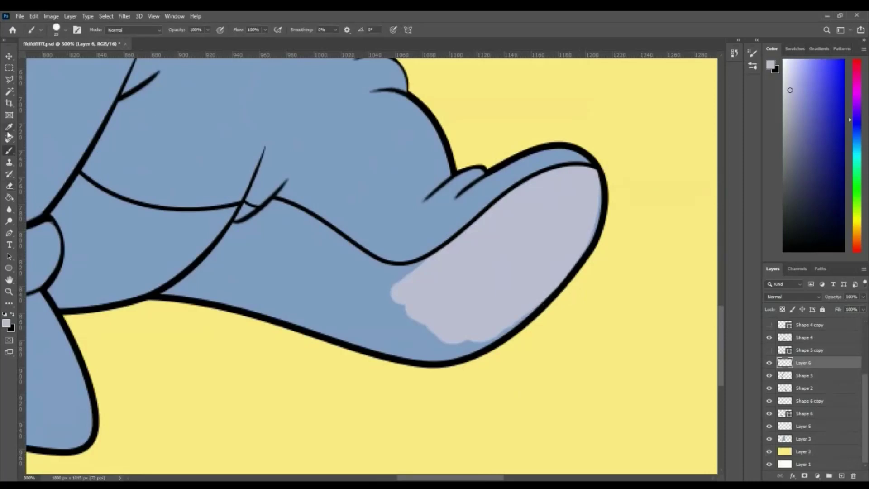
scroll(568, 271, "up", 1)
mouse_move(555, 209)
left_mouse_down()
mouse_move(379, 378)
mouse_move(287, 378)
mouse_move(395, 368)
mouse_move(306, 302)
mouse_move(90, 195)
mouse_move(317, 272)
mouse_move(170, 231)
left_mouse_up()
mouse_move(63, 244)
left_mouse_down()
mouse_move(179, 306)
mouse_move(300, 320)
mouse_move(310, 364)
mouse_move(100, 280)
mouse_move(93, 248)
left_mouse_up()
On new layers, paint lavender along the leg outline and a highlight strip up the thigh.
key("ctrl+shift+alt+n")
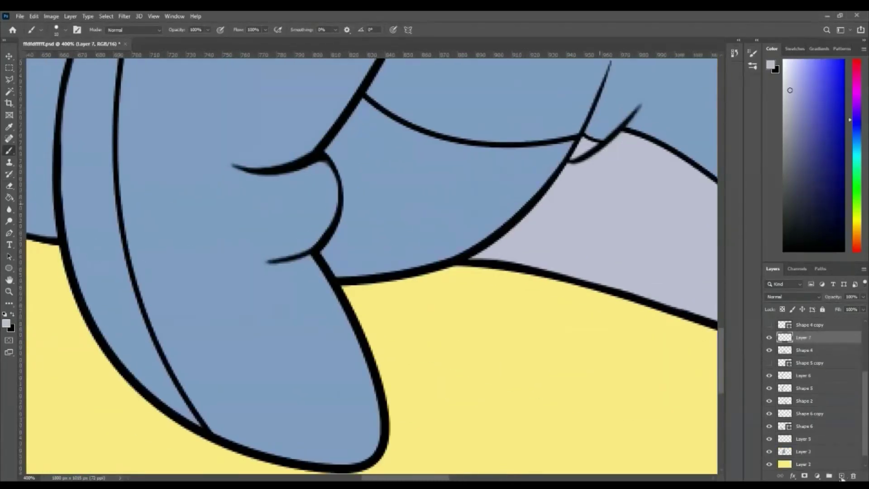
mouse_move(452, 199)
left_mouse_down()
mouse_move(374, 278)
mouse_move(323, 305)
mouse_move(264, 170)
mouse_move(272, 235)
mouse_move(297, 204)
mouse_move(337, 298)
mouse_move(287, 314)
left_mouse_up()
scroll(355, 229, "up", 5)
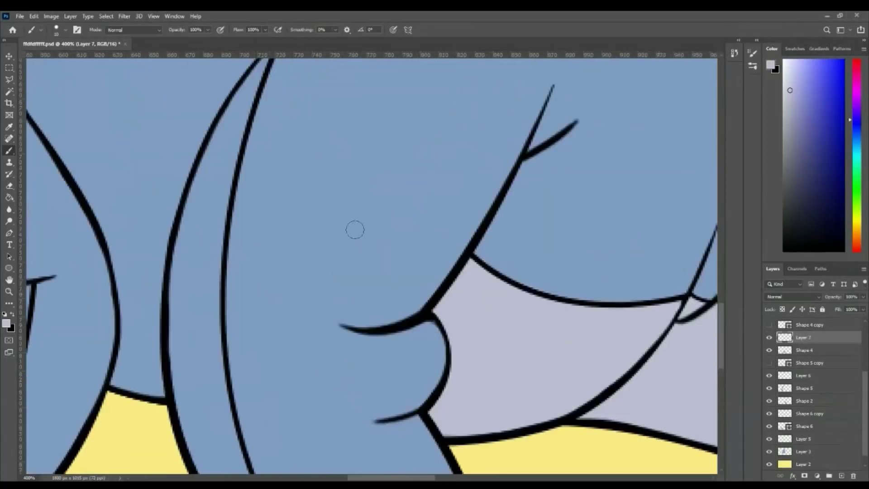
key("ctrl+shift+alt+n")
left_click_drag(194, 339, 194, 222)
left_click_drag(185, 443, 205, 264)
scroll(205, 264, "down", 3)
left_click_drag(178, 229, 227, 365)
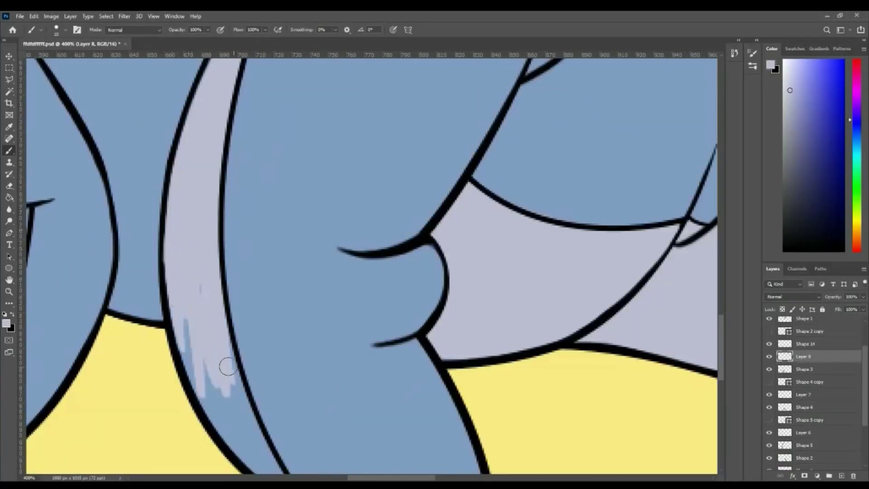
Extend the lavender strip toward the lower leg and redo the upper-leg highlight.
scroll(226, 365, "down", 5)
left_click_drag(165, 278, 225, 348)
scroll(225, 349, "up", 8)
mouse_move(297, 168)
left_mouse_down()
mouse_move(294, 221)
mouse_move(317, 316)
mouse_move(309, 239)
left_mouse_up()
key("ctrl+z")
left_click_drag(247, 199, 362, 396)
left_click_drag(371, 362, 507, 204)
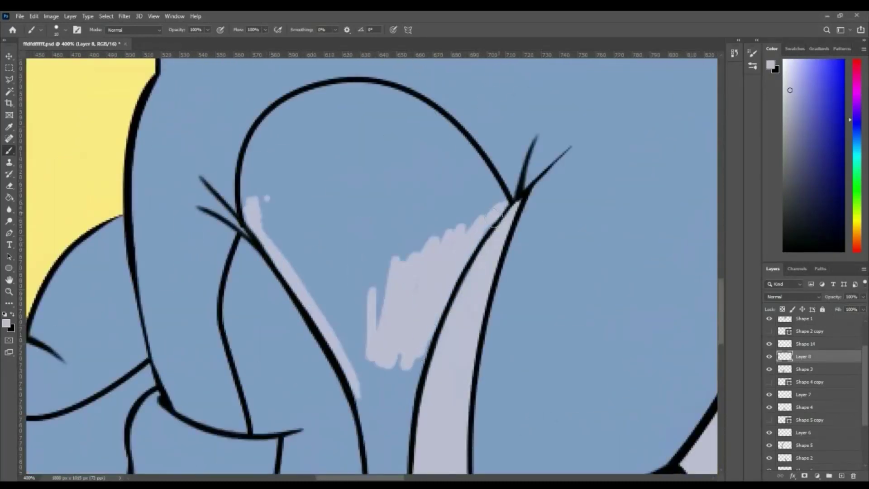
scroll(417, 223, "down", 3)
mouse_move(415, 222)
left_mouse_down()
mouse_move(407, 401)
mouse_move(389, 394)
mouse_move(395, 375)
mouse_move(379, 276)
left_mouse_up()
Add further lavender highlight strokes across the legs.
scroll(378, 281, "up", 5)
mouse_move(430, 236)
left_mouse_down()
mouse_move(401, 148)
mouse_move(380, 225)
mouse_move(285, 188)
mouse_move(251, 209)
mouse_move(406, 178)
mouse_move(471, 262)
left_mouse_up()
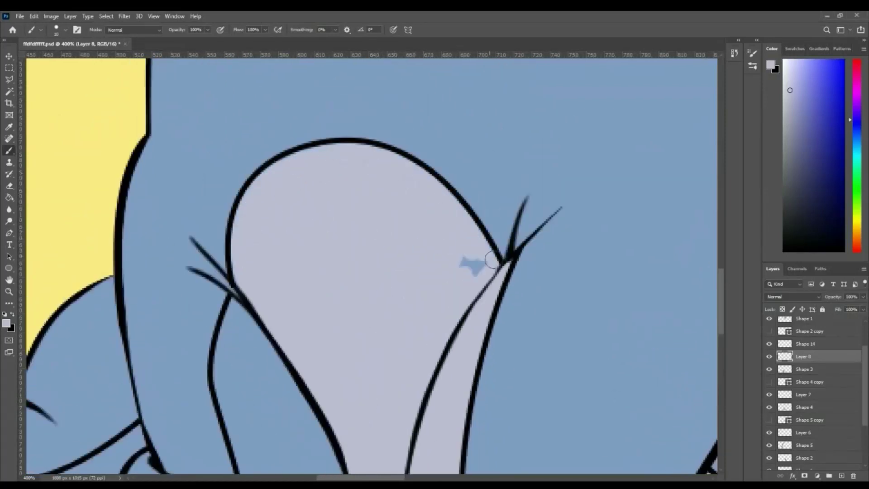
scroll(471, 262, "down", 4)
mouse_move(272, 190)
left_mouse_down()
mouse_move(285, 324)
mouse_move(337, 279)
mouse_move(291, 188)
mouse_move(314, 247)
mouse_move(351, 259)
left_mouse_up()
scroll(349, 236, "down", 3)
scroll(351, 259, "down", 3)
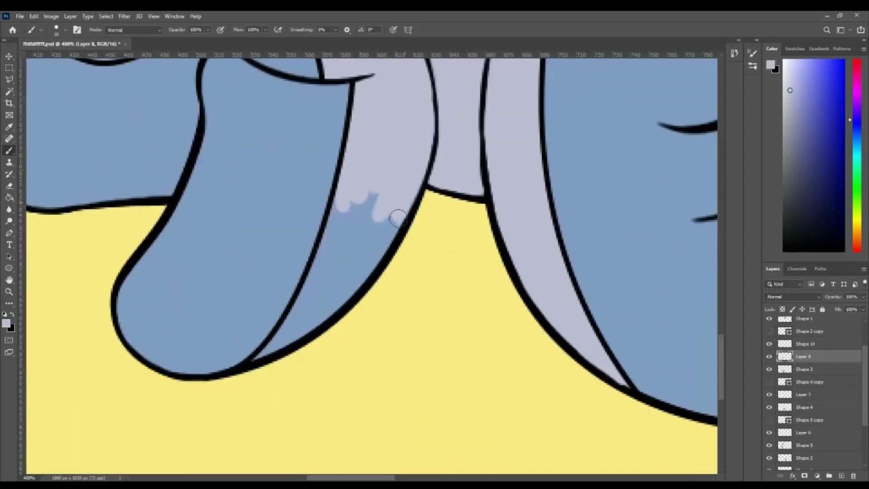
mouse_move(393, 213)
left_mouse_down()
mouse_move(311, 301)
mouse_move(303, 328)
left_mouse_up()
scroll(266, 352, "up", 3)
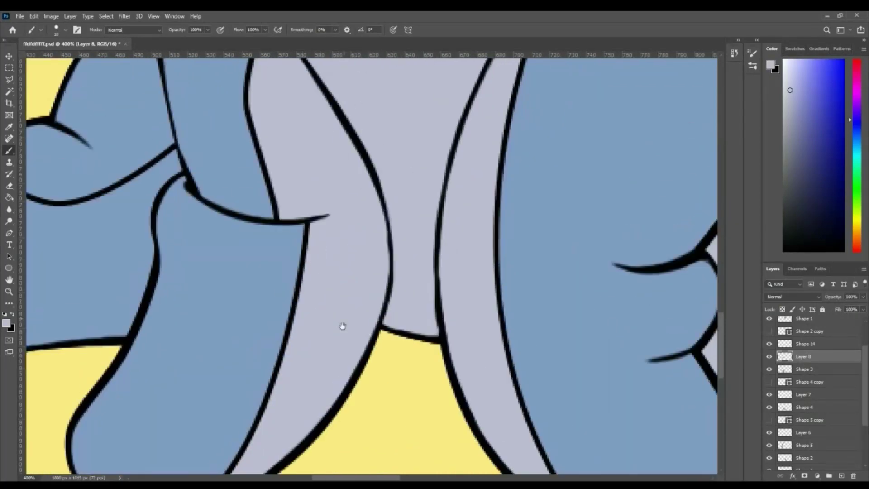
Touch up a leg line in black, then fill the lower leg and boot region with lavender.
left_click(384, 271, "alt")
left_click_drag(390, 265, 377, 304)
left_click(403, 253, "alt")
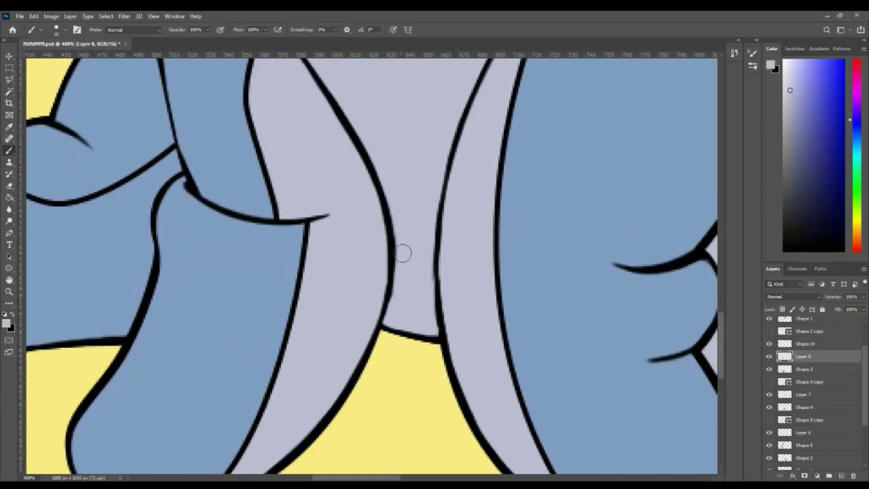
scroll(420, 281, "left", 8)
left_click_drag(520, 181, 466, 222)
left_click_drag(417, 213, 547, 161)
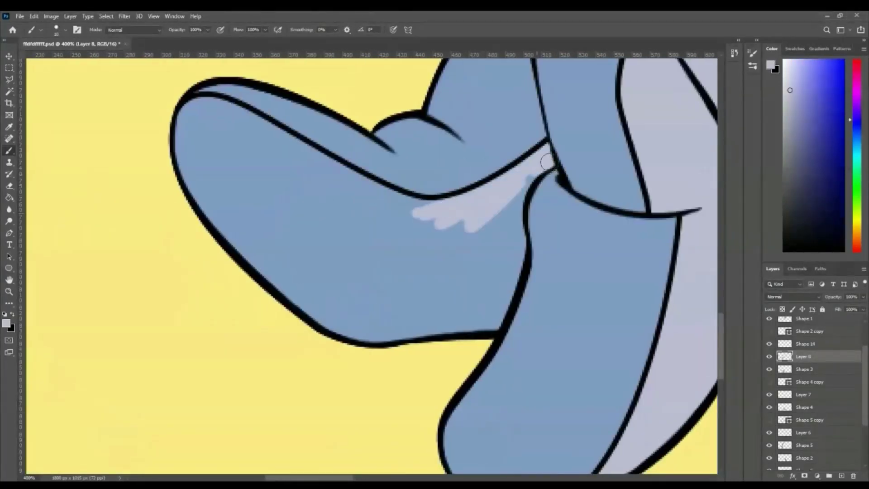
mouse_move(520, 246)
left_mouse_down()
mouse_move(452, 325)
mouse_move(353, 280)
left_mouse_up()
mouse_move(214, 116)
left_mouse_down()
mouse_move(335, 330)
mouse_move(299, 285)
mouse_move(388, 203)
mouse_move(311, 184)
mouse_move(300, 161)
mouse_move(199, 113)
left_mouse_up()
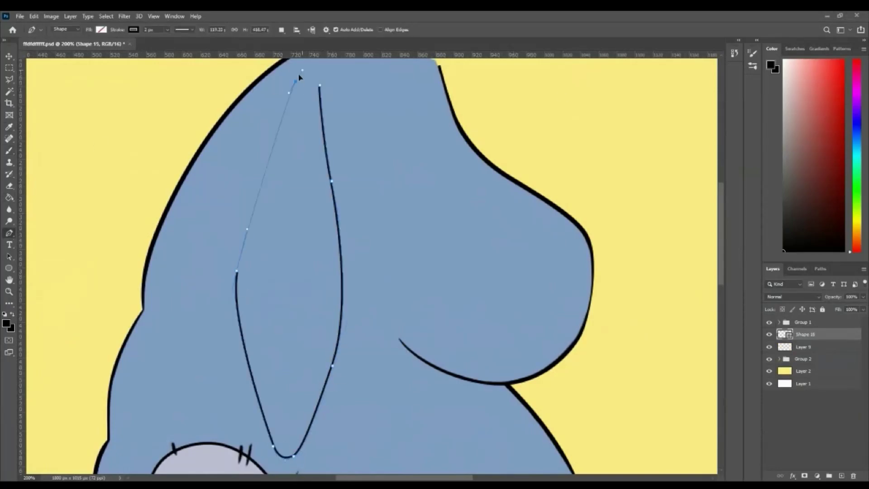
Finish the inner ear outline on Eeyore's head.
key("Return")
key("e")
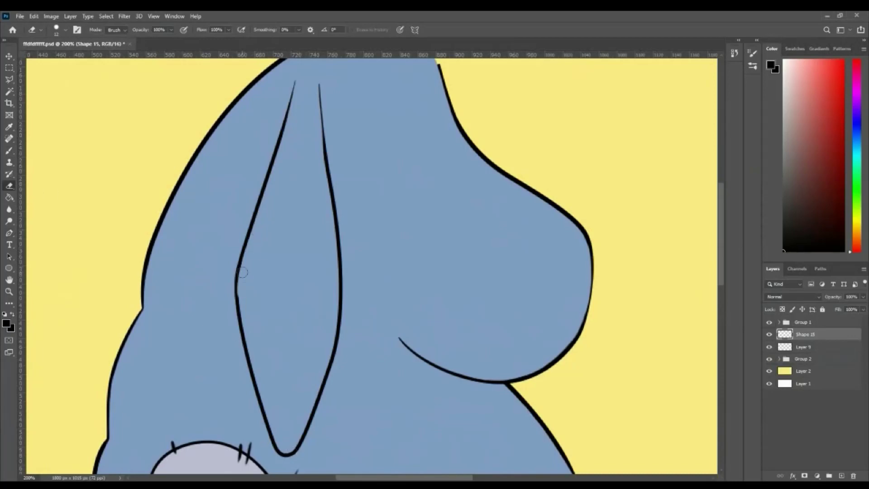
key("p")
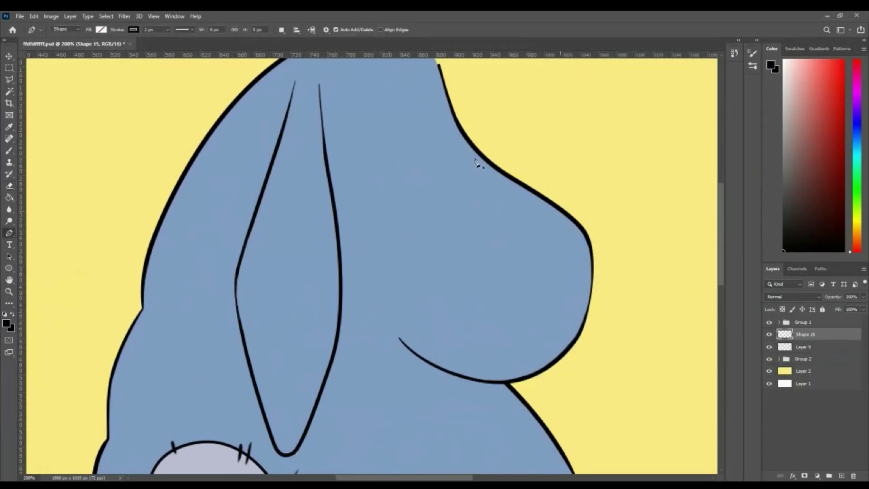
Draw the long snout outline with a 3 px stroke and shift it into place.
left_click(390, 88)
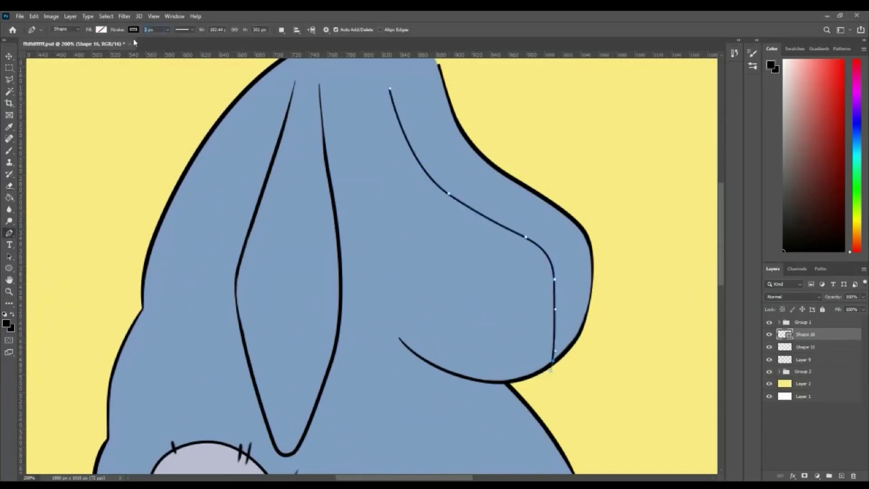
type("3")
double_click(815, 334)
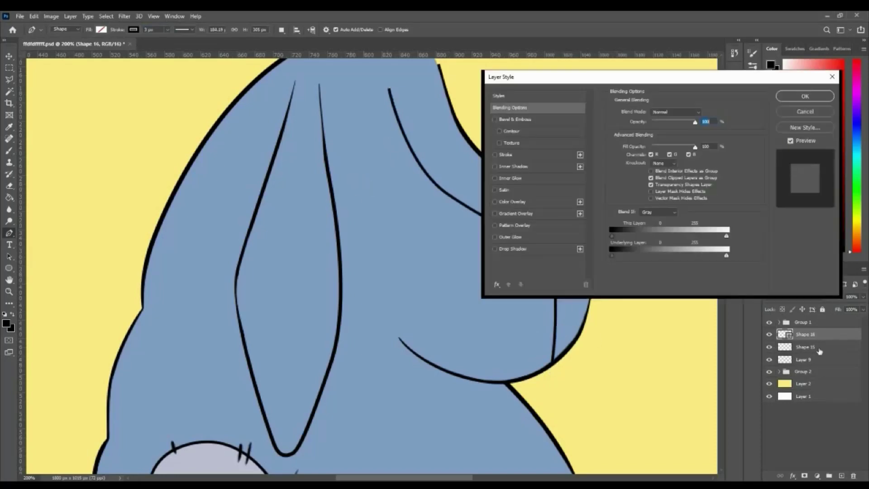
key("Escape")
key("v")
left_click_drag(378, 225, 384, 224)
On a new layer, draw the curled lower-lip outline with a 3 px stroke.
left_click(797, 65)
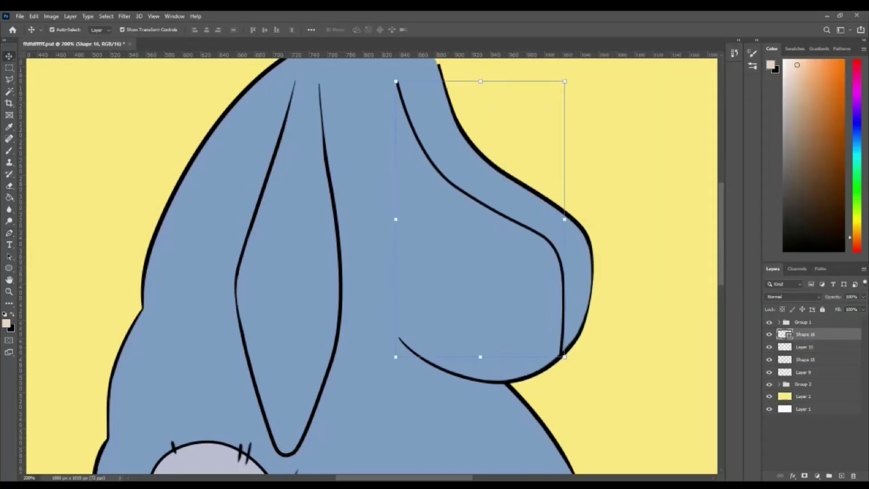
key("ctrl+shift+alt+n")
key("p")
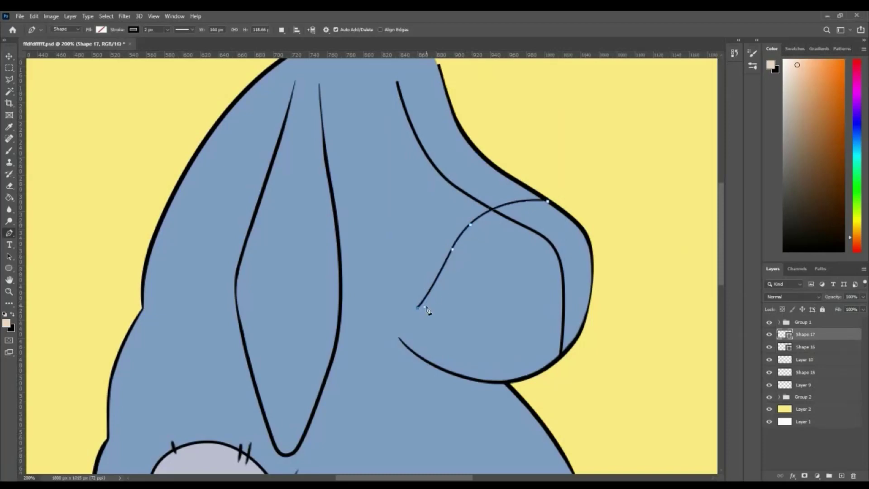
left_click(485, 213)
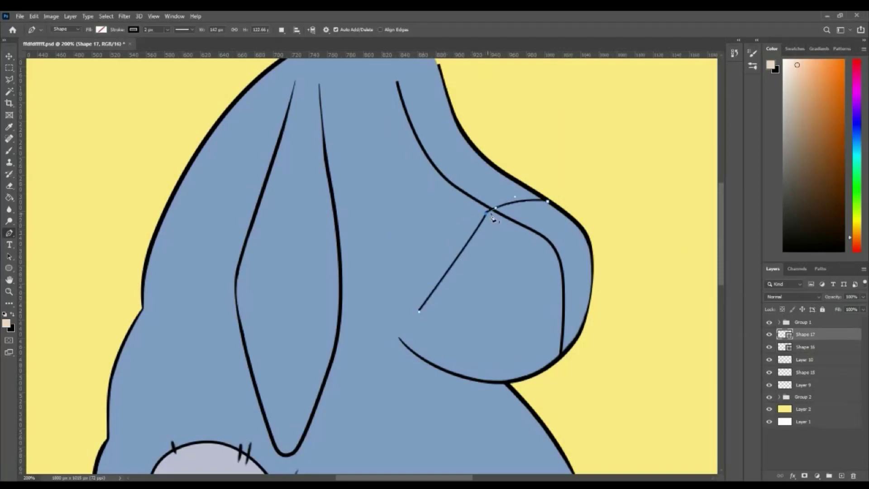
left_click_drag(465, 243, 459, 247)
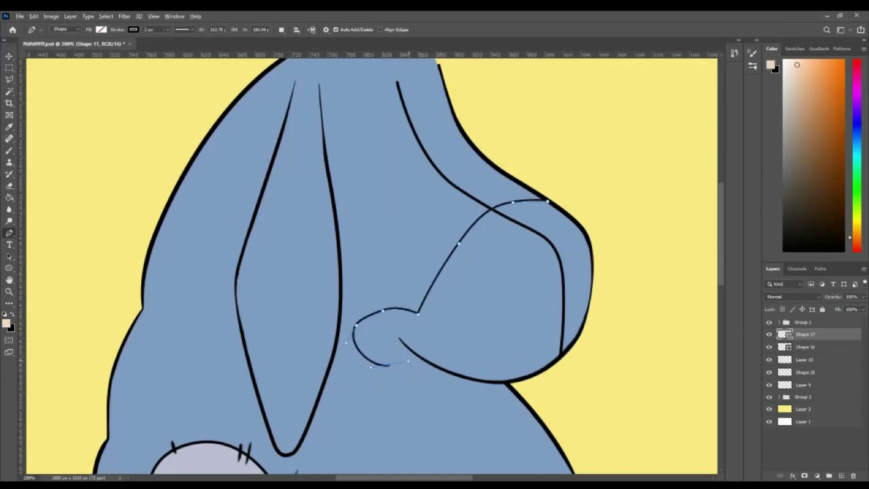
mouse_move(524, 383)
left_mouse_down()
mouse_move(445, 391)
mouse_move(500, 384)
left_mouse_up()
type("3")
key("Return")
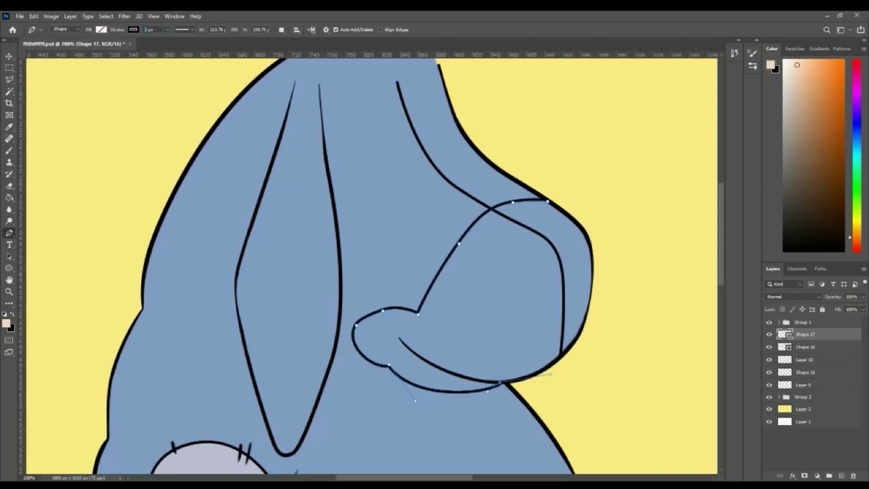
key("b")
key("ctrl+shift+alt+n")
left_click(12, 314)
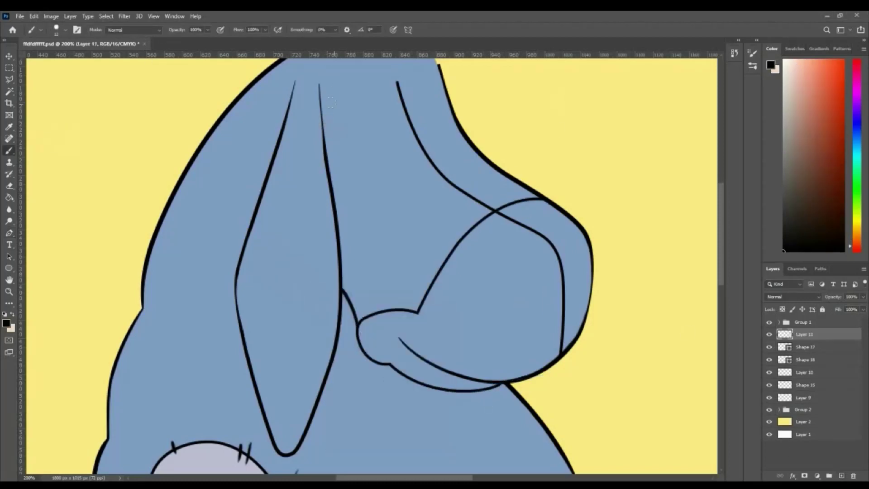
On a new layer below the outlines, fill the muzzle with pale beige paint using a large brush.
left_click(809, 399)
key("ctrl+shift+alt+n")
right_click(505, 302)
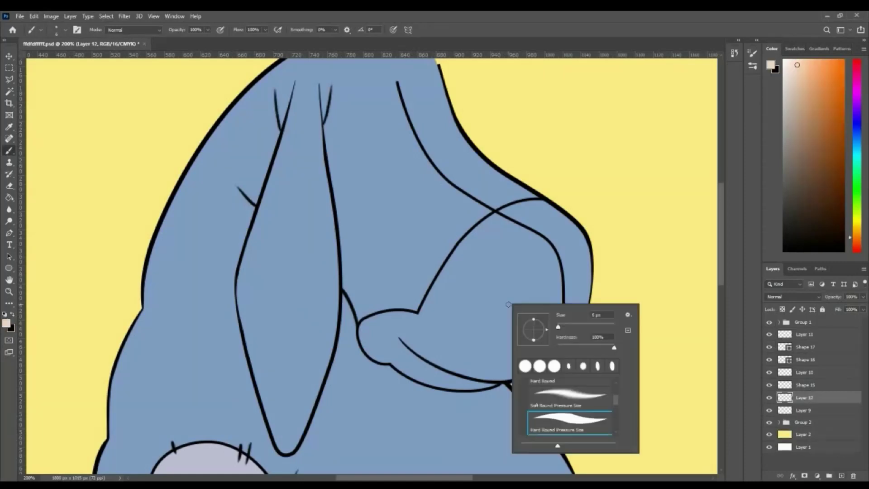
left_click_drag(565, 253, 475, 317)
scroll(520, 253, "up", 2)
mouse_move(470, 132)
left_mouse_down()
mouse_move(540, 313)
mouse_move(501, 116)
left_mouse_up()
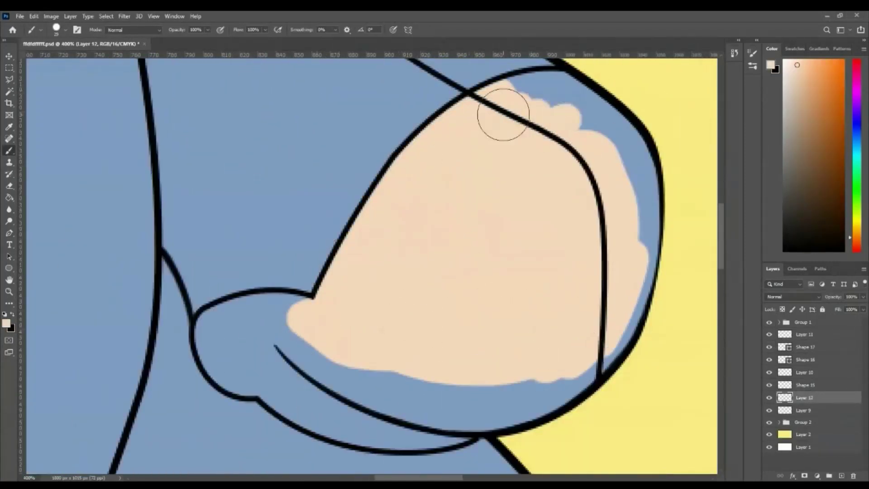
right_click(607, 151)
mouse_move(582, 91)
left_mouse_down()
mouse_move(645, 166)
mouse_move(621, 330)
mouse_move(624, 310)
mouse_move(282, 295)
mouse_move(478, 382)
mouse_move(314, 310)
mouse_move(244, 317)
mouse_move(249, 346)
mouse_move(359, 378)
mouse_move(289, 335)
left_mouse_up()
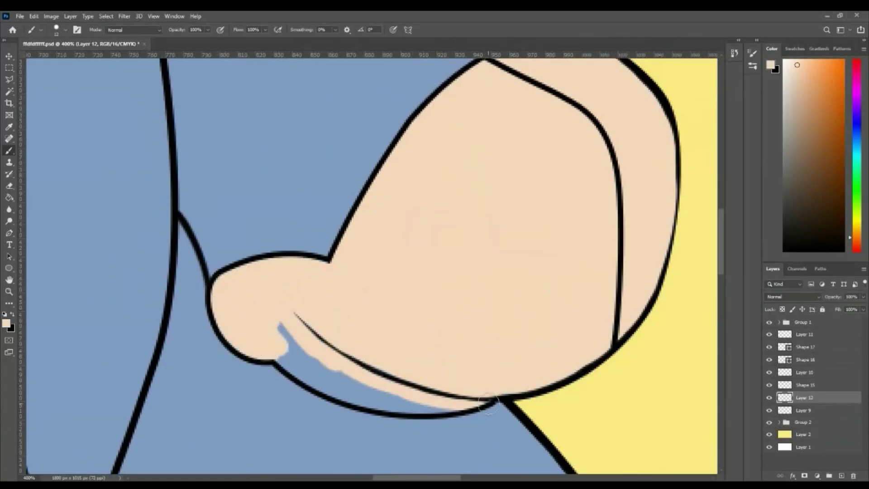
Thicken the muzzle's right outline with a small black brush.
key("x")
key("[")
key("[")
key("[")
mouse_move(678, 141)
left_mouse_down()
mouse_move(667, 278)
mouse_move(653, 301)
left_mouse_up()
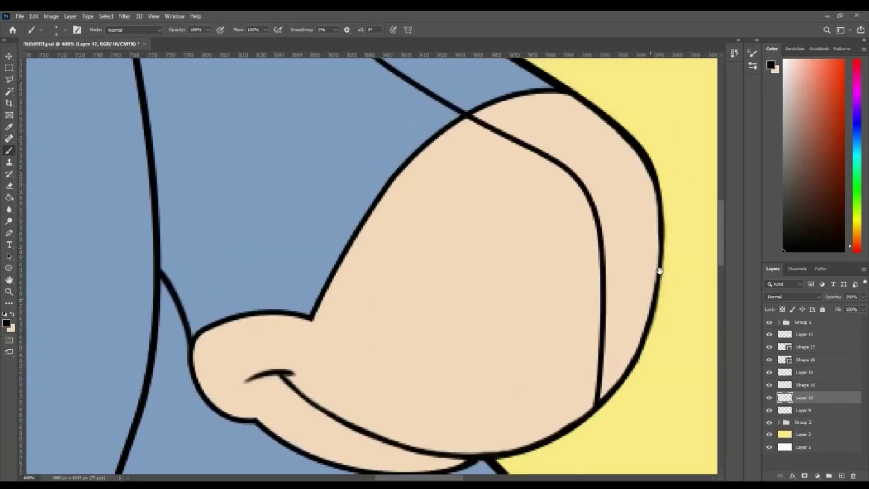
Draw a blue drooping ear shape hanging from the head top.
left_click(94, 78)
left_click(380, 112)
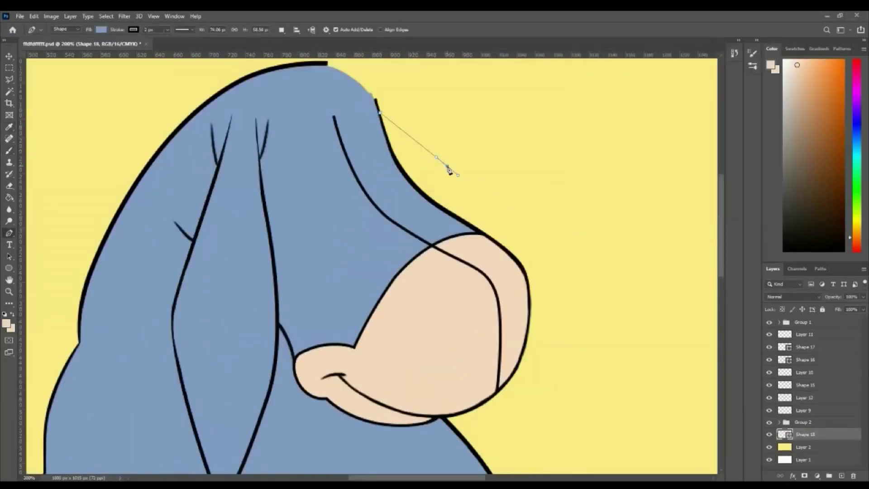
left_click(447, 167)
left_click_drag(577, 297, 607, 384)
left_click(556, 341)
left_click(524, 331)
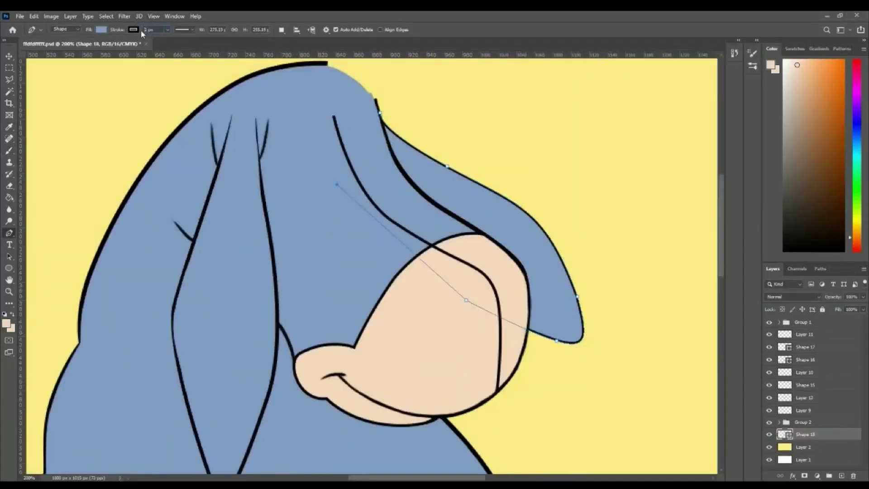
type("3")
key("Return")
Add a pink inner-ear lining with a 3 px outline and brush a black nostril mark.
left_click(388, 145)
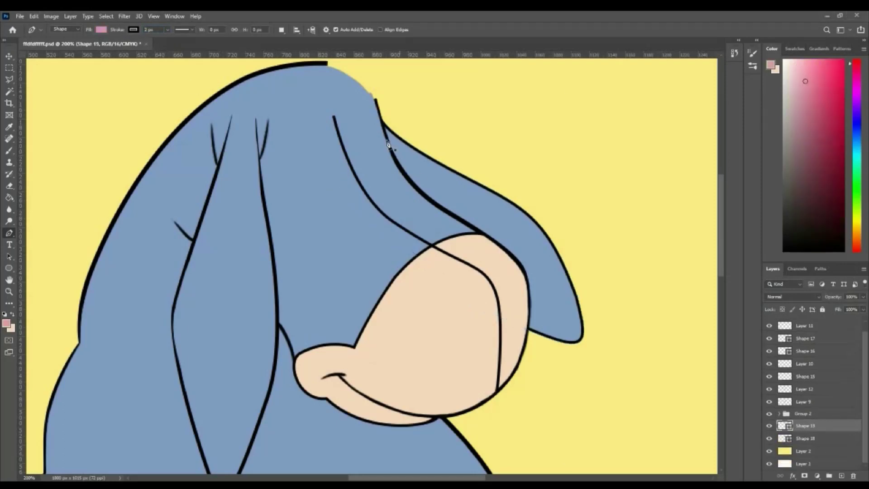
left_click_drag(526, 235, 573, 261)
left_click(580, 340)
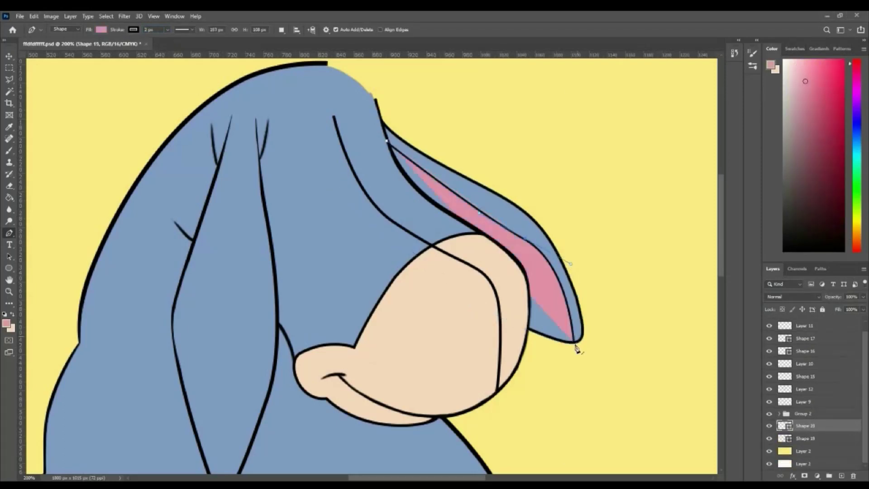
left_click(554, 338)
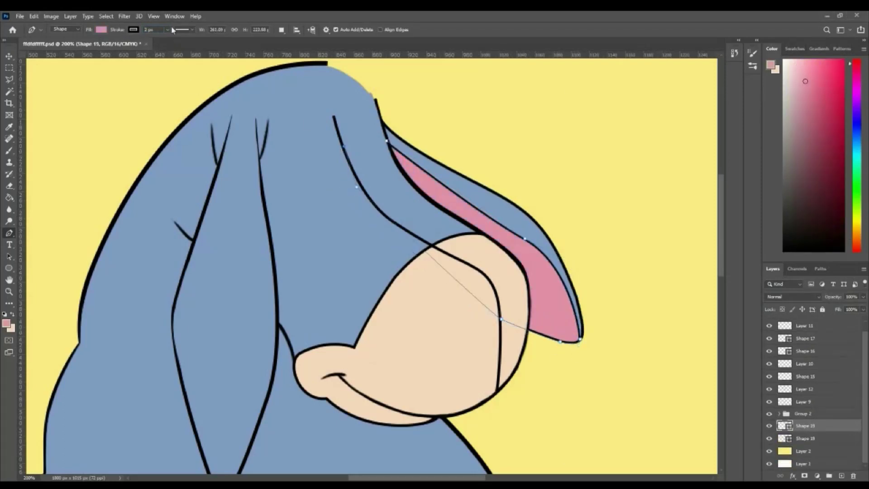
type("3")
key("Return")
left_click_drag(433, 313, 460, 313)
Tidy the muzzle mark with the eraser and paint a black stitch mark on the cheek.
key("e")
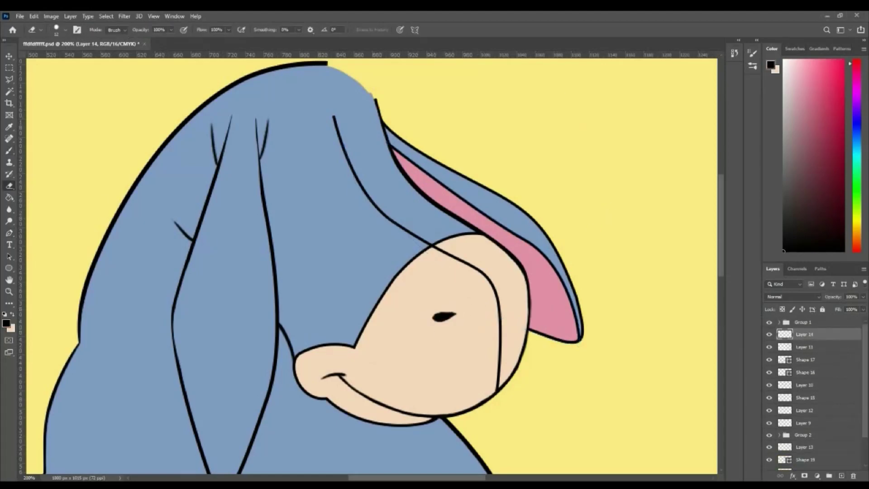
key("v")
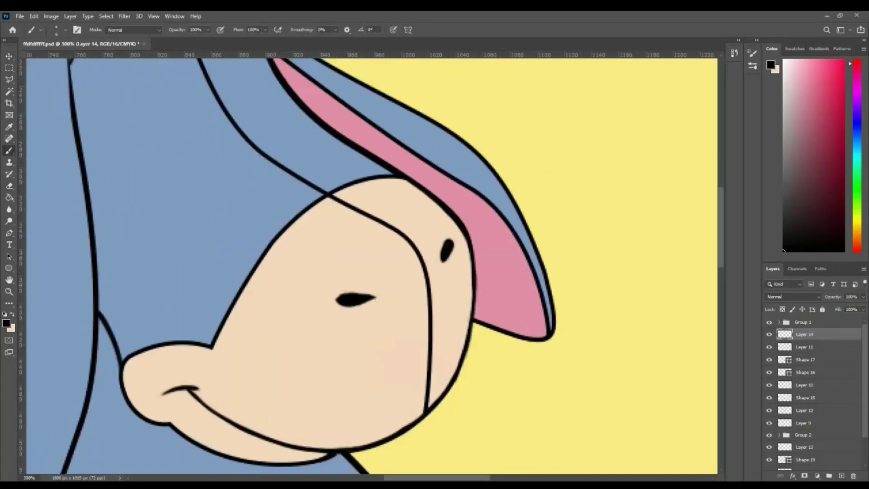
key("e")
key("b")
left_click_drag(443, 292, 396, 330)
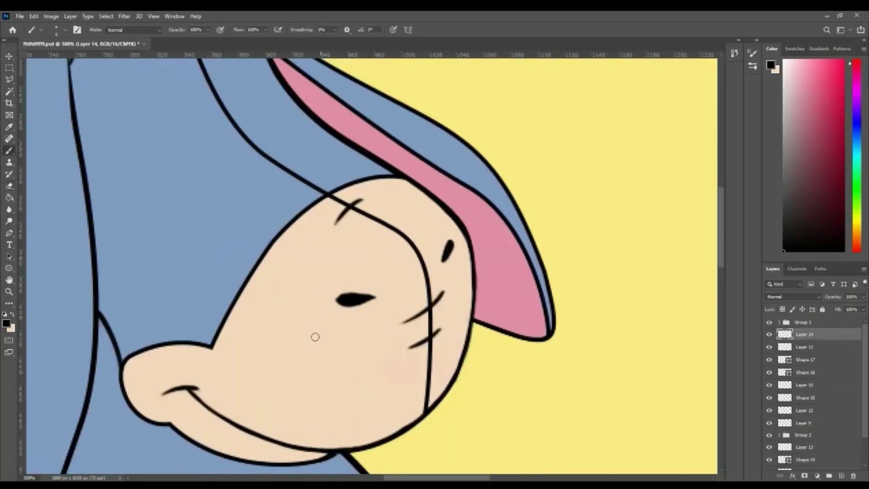
scroll(315, 336, "up", 3)
key("e")
left_click_drag(362, 299, 385, 283)
key("b")
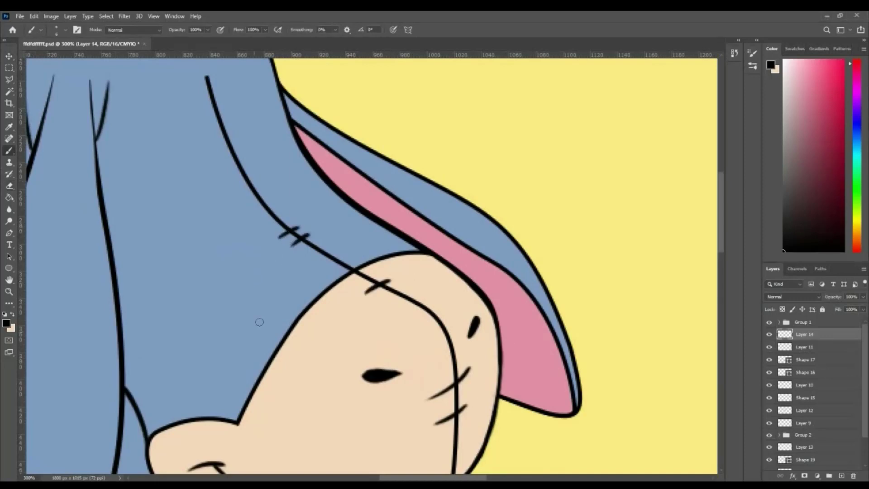
Draw a white teardrop eye shape on the forehead.
key("p")
left_click(101, 29)
left_click(198, 162)
left_click_drag(159, 243, 168, 276)
left_click_drag(225, 241, 214, 276)
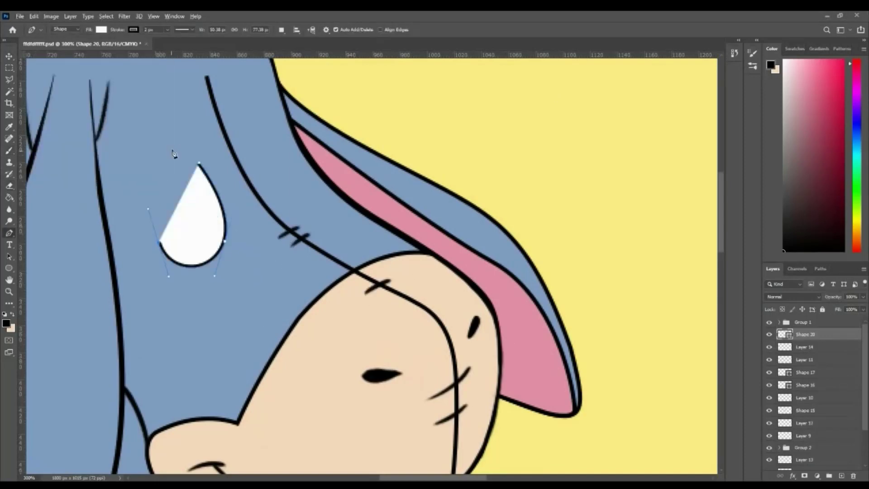
left_click_drag(173, 154, 209, 182)
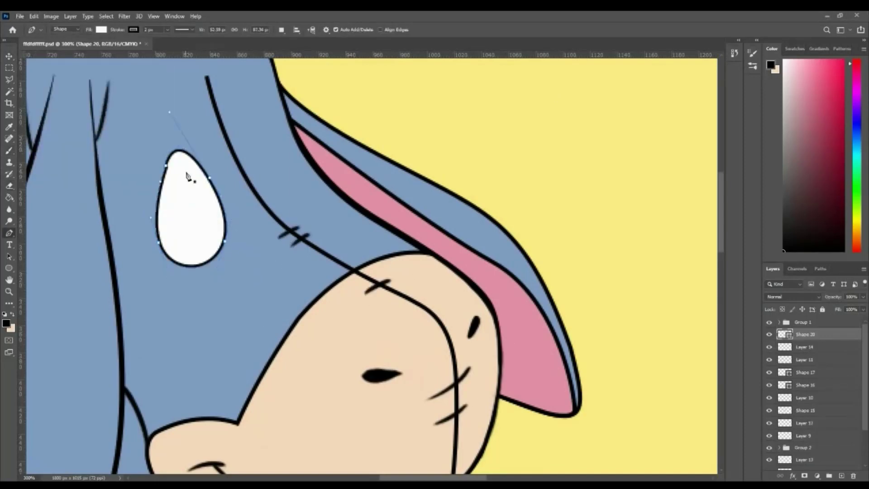
left_click_drag(228, 239, 213, 181)
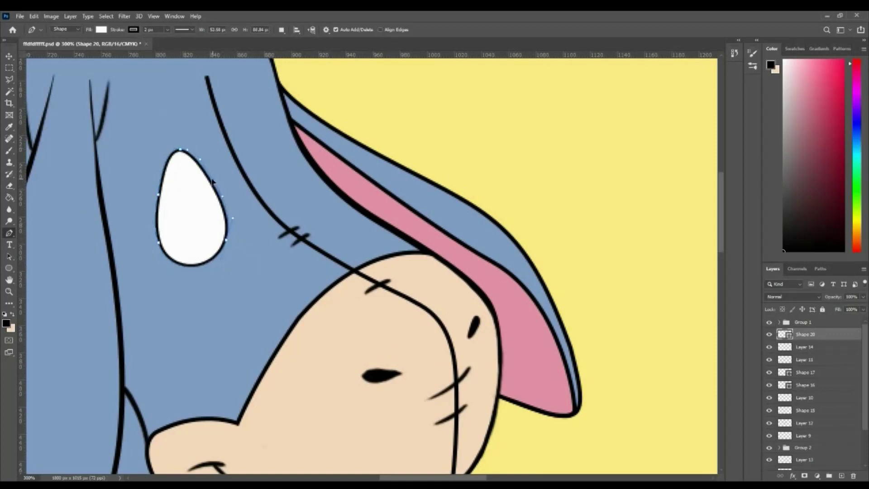
Duplicate the eye into an unfilled eyelid line and erase the excess.
key("ctrl+j")
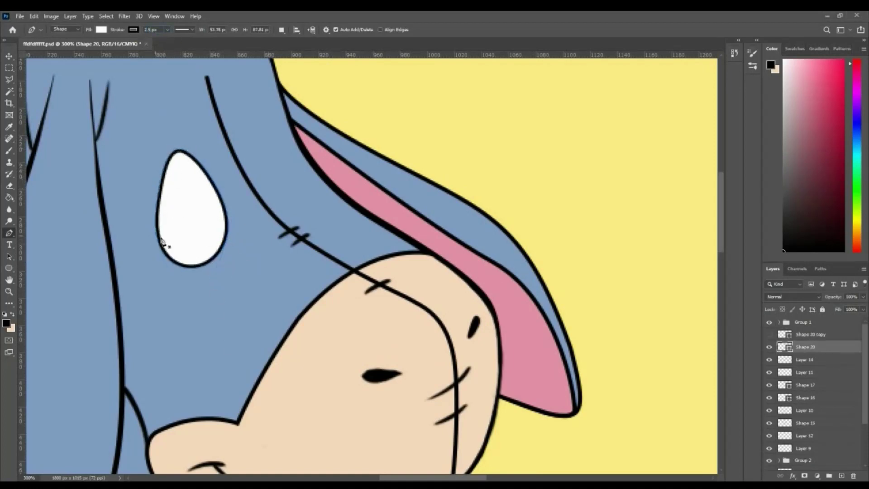
left_click(101, 30)
left_click(40, 67)
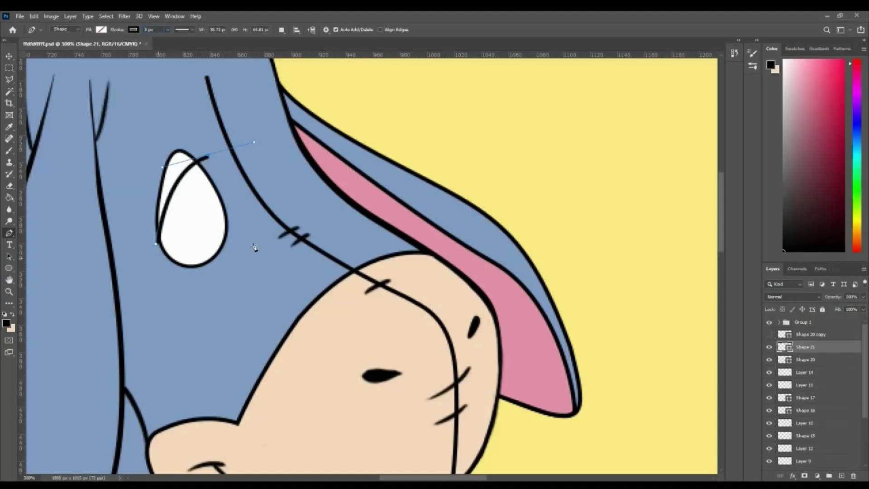
key("Escape")
key("alt+bracketleft")
key("e")
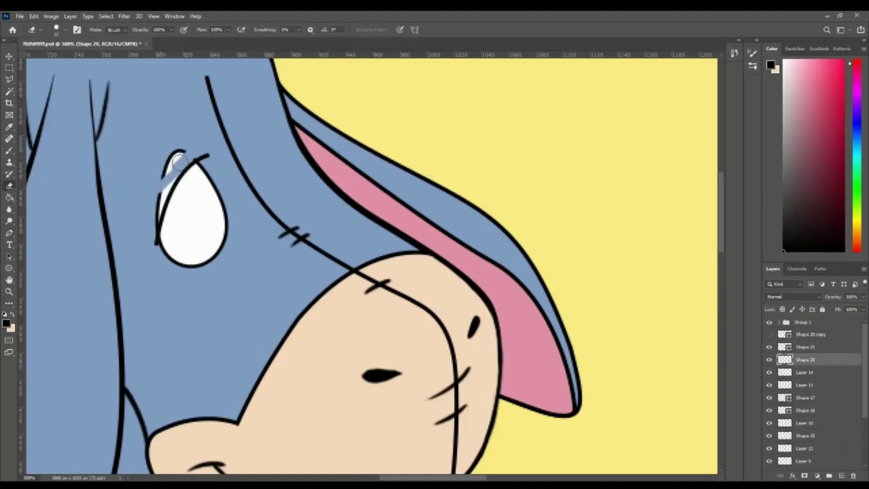
left_click(769, 334)
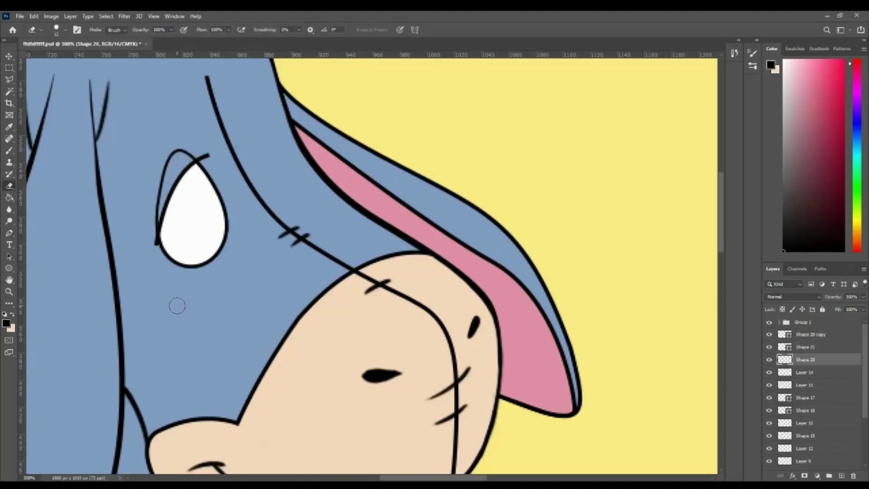
key("alt+bracketright")
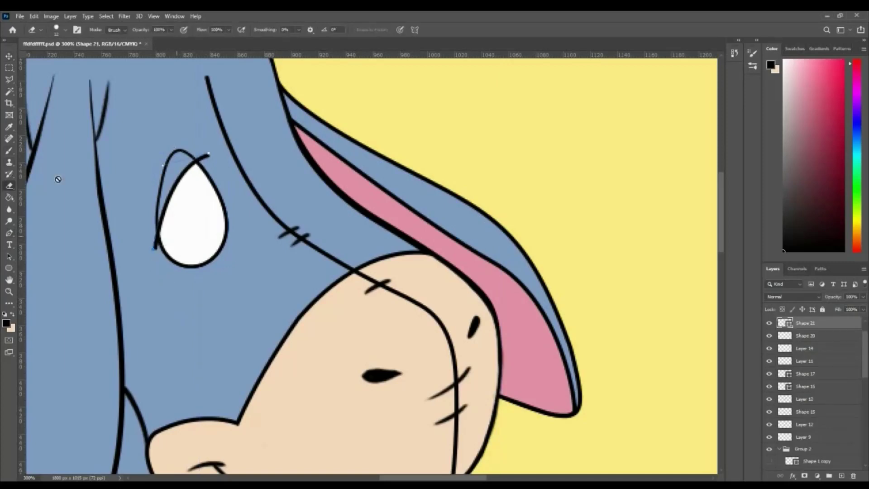
key("b")
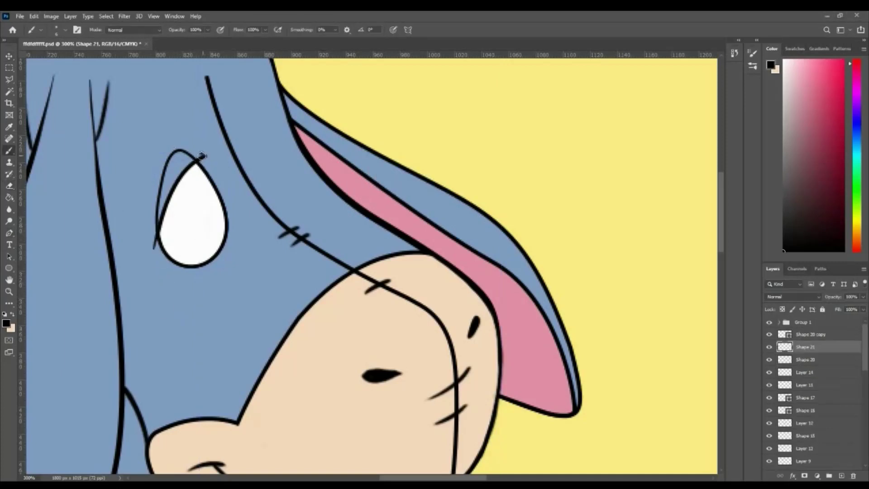
key("p")
left_click(256, 128)
Draw a narrow second white eye beside the ear.
left_click(317, 199)
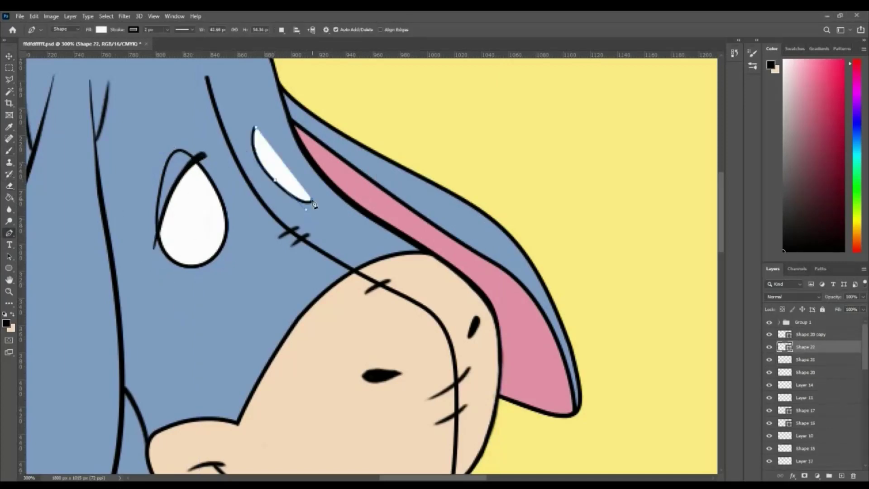
left_click(279, 184)
left_click(301, 152)
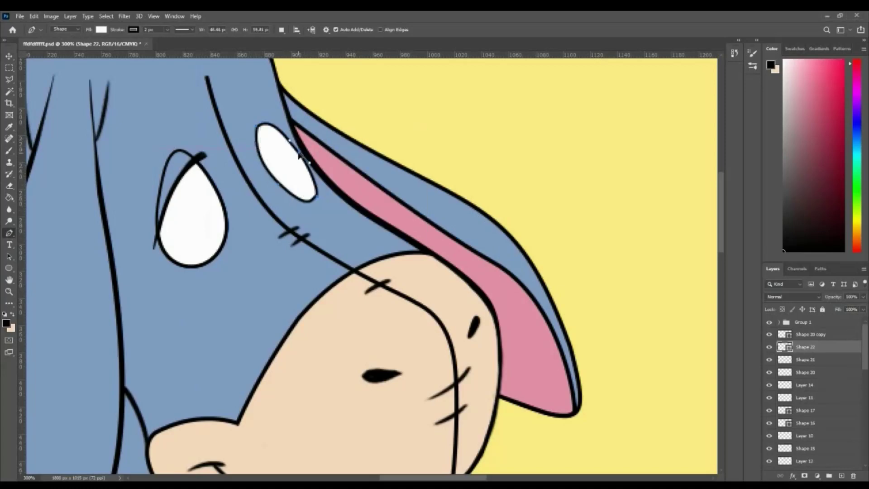
left_click(257, 130)
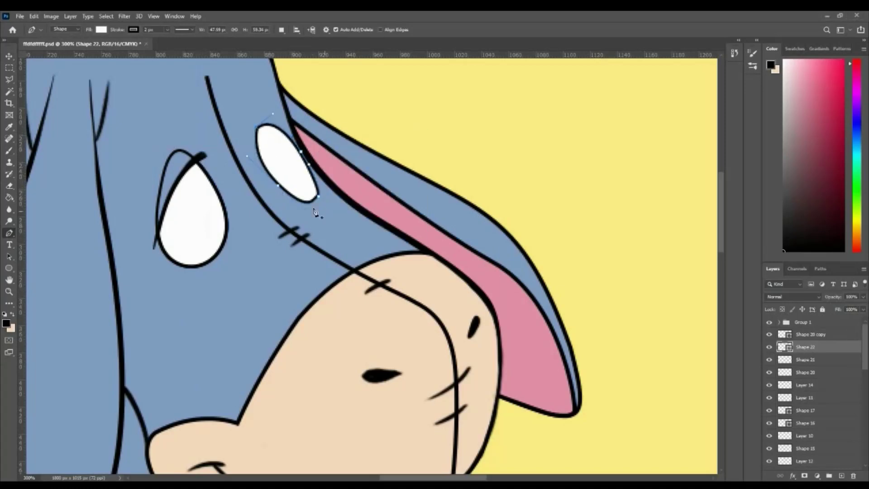
type(".5")
mouse_move(273, 114)
left_mouse_down()
mouse_move(261, 132)
mouse_move(276, 129)
left_mouse_up()
Add an unfilled eyelid line over the second eye and rasterize the eye.
left_click(305, 155)
left_click(101, 29)
left_click(43, 65)
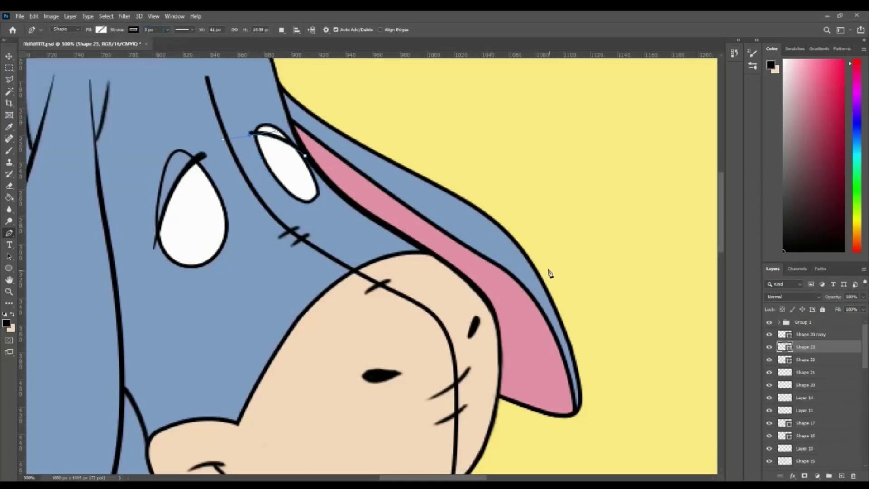
key("e")
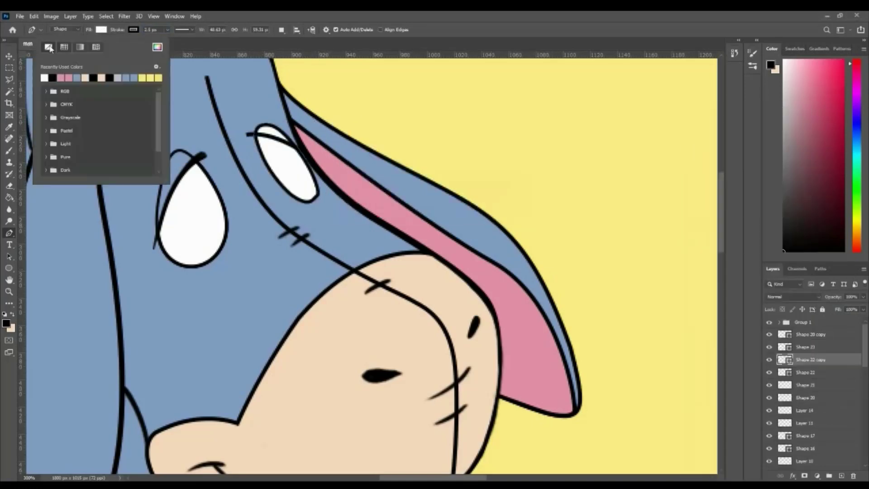
left_click(287, 198)
key("Return")
Select the second eye copy and its eyelid line layers in the Layers panel.
left_click(813, 334)
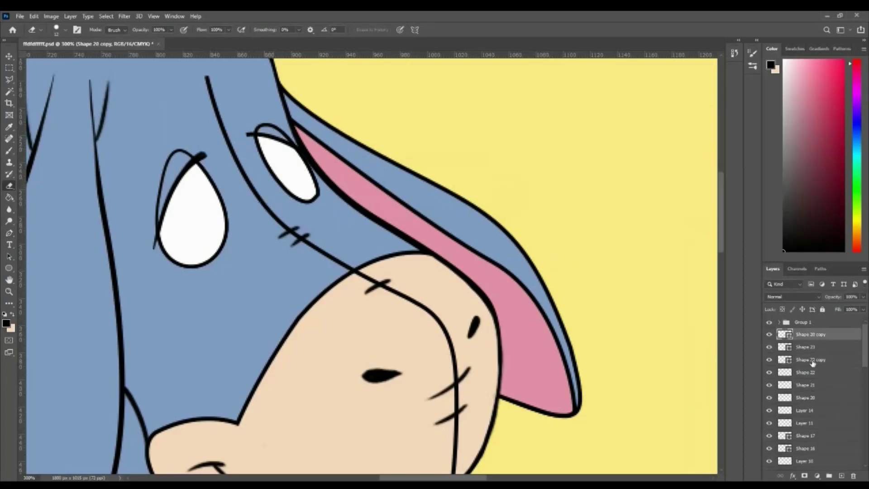
left_click(813, 359)
right_click(814, 359)
key("Escape")
key("b")
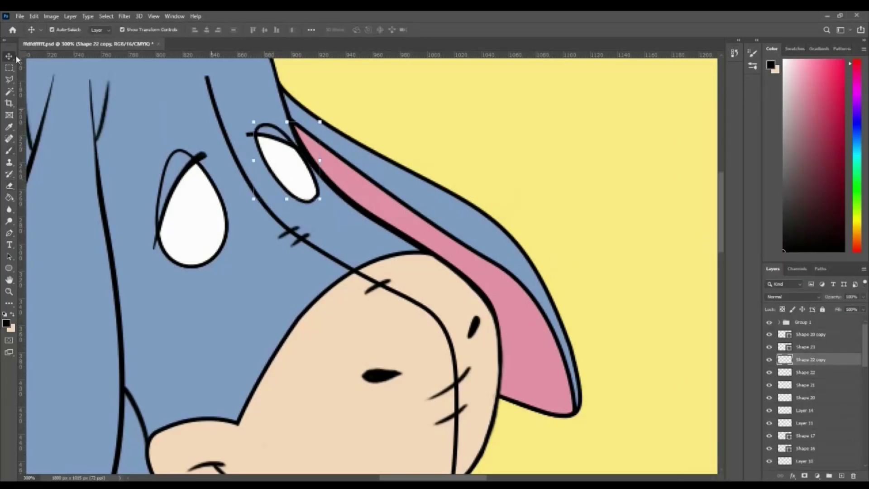
key("alt+bracketright")
left_click(280, 166)
key("Return")
On a new layer, paint round black pupils into both eyes.
key("ctrl+shift+alt+n")
right_click(206, 250)
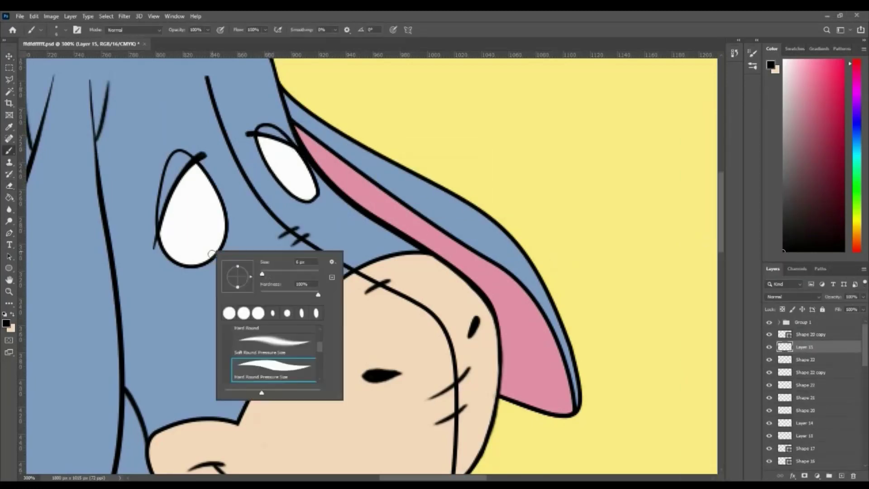
left_click(205, 249)
left_click(304, 190)
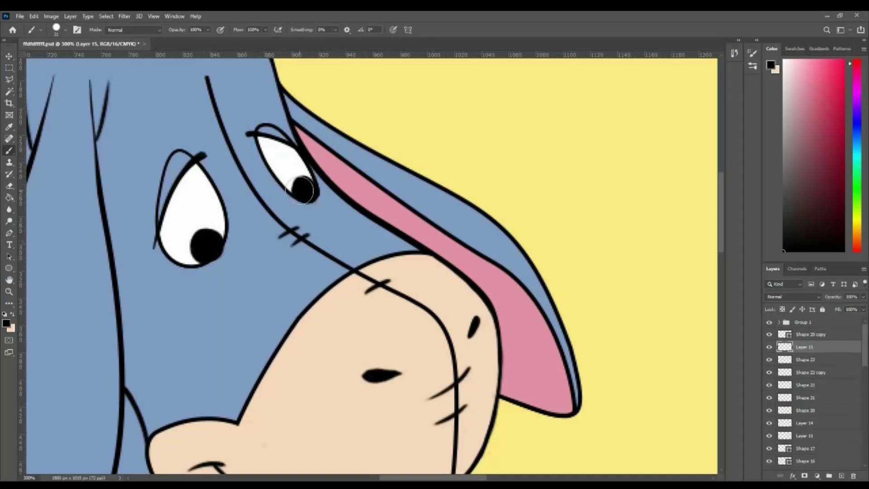
key("v")
left_click(169, 259)
left_click(803, 347)
key("ctrl+z")
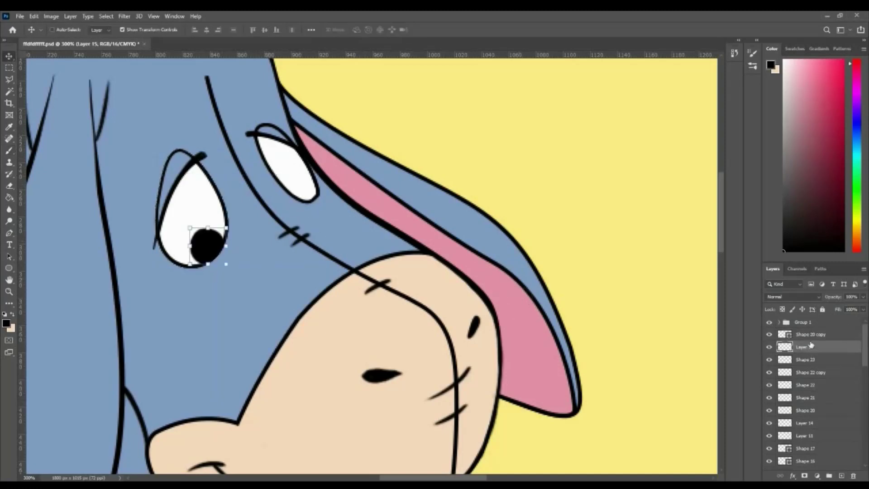
key("b")
key("v")
left_click(810, 398)
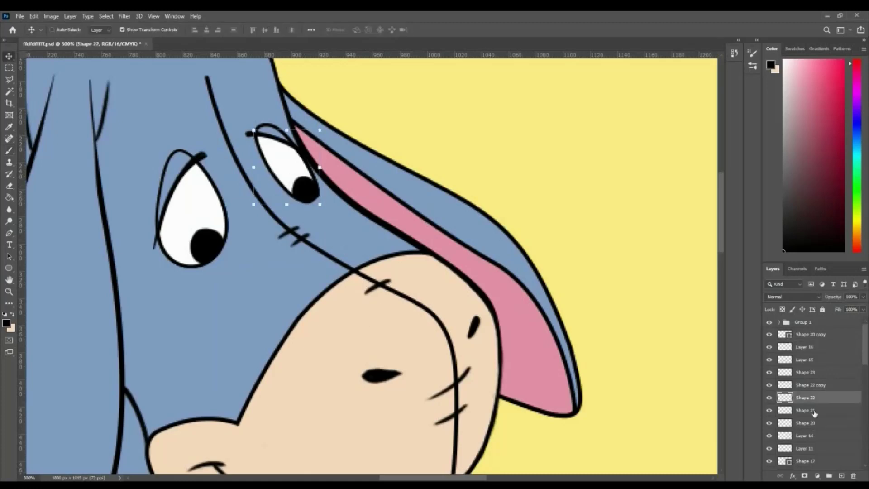
left_click(804, 347)
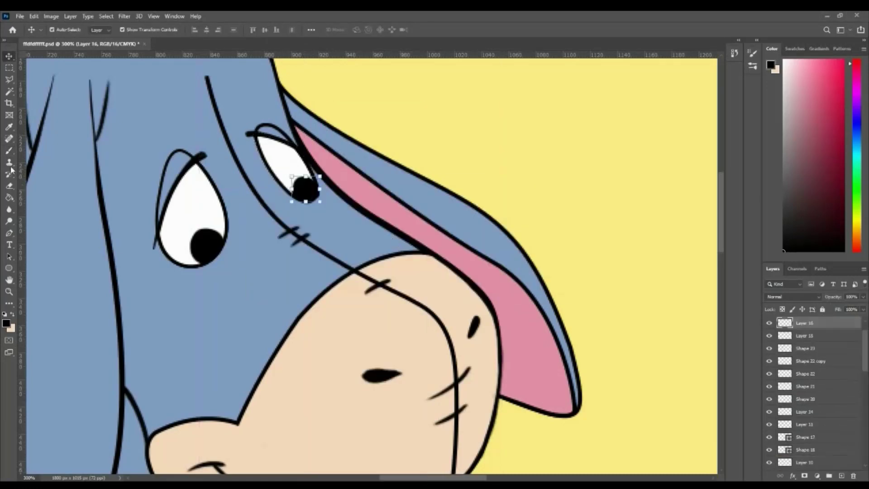
Draw a blue teardrop butterfly wing shape with a tall lobe at the arm's tip.
key("b")
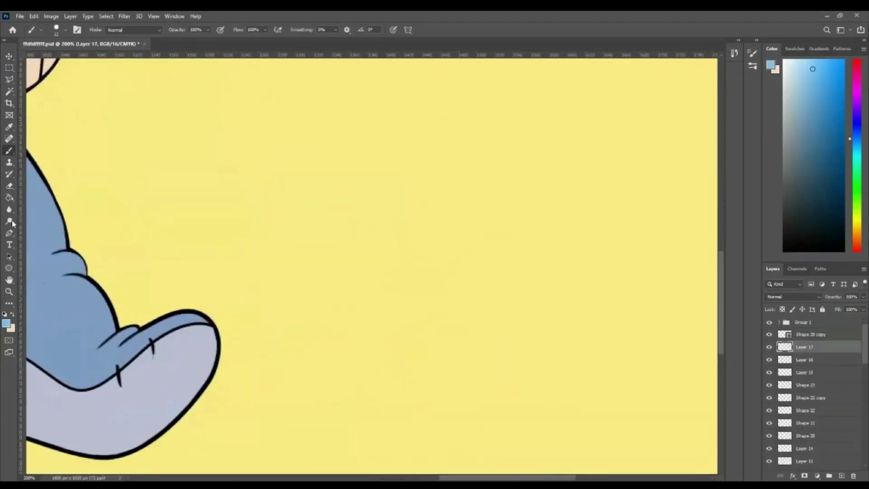
left_click(169, 264)
left_click_drag(227, 324, 249, 326)
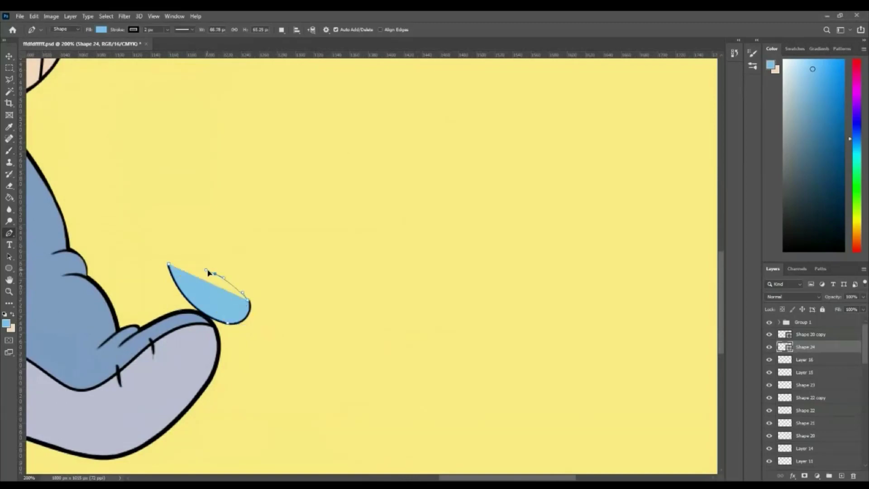
left_click(248, 300)
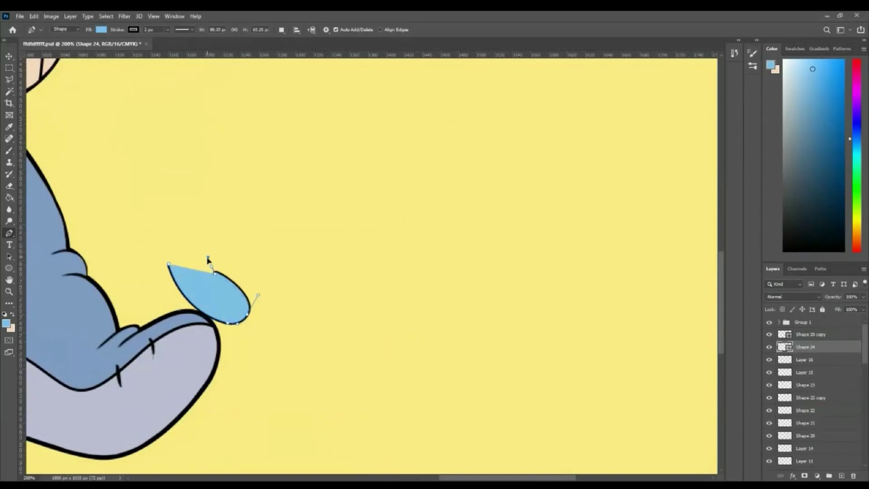
left_click_drag(231, 225, 225, 199)
left_click_drag(183, 149, 161, 184)
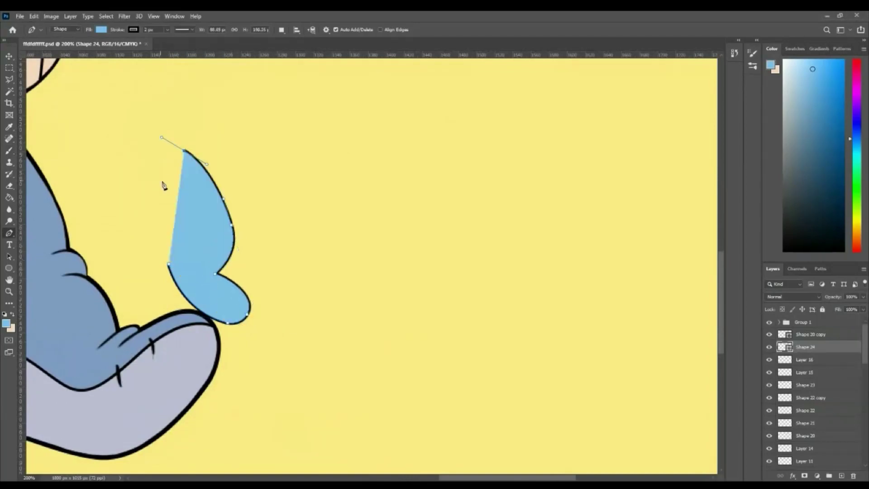
left_click(160, 180)
left_click(177, 283)
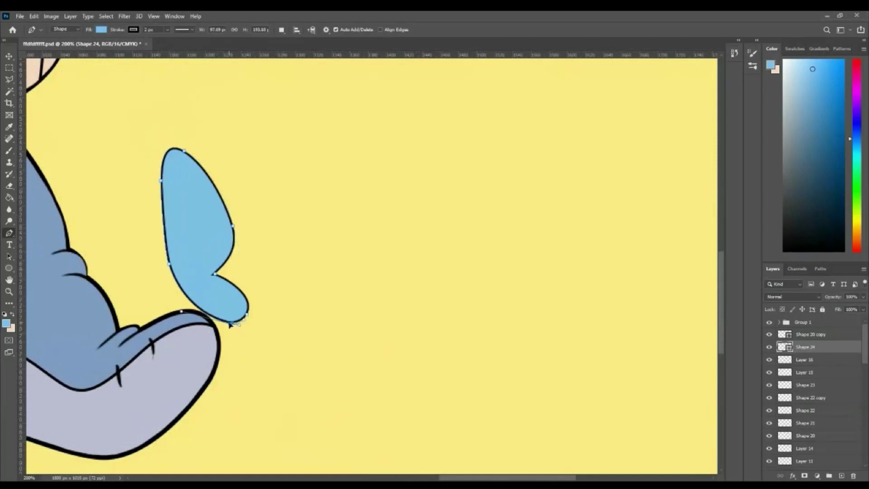
key("Return")
Draw an orange spot shape inside the blue wing.
left_click(819, 60)
left_click(197, 194)
left_click(222, 236)
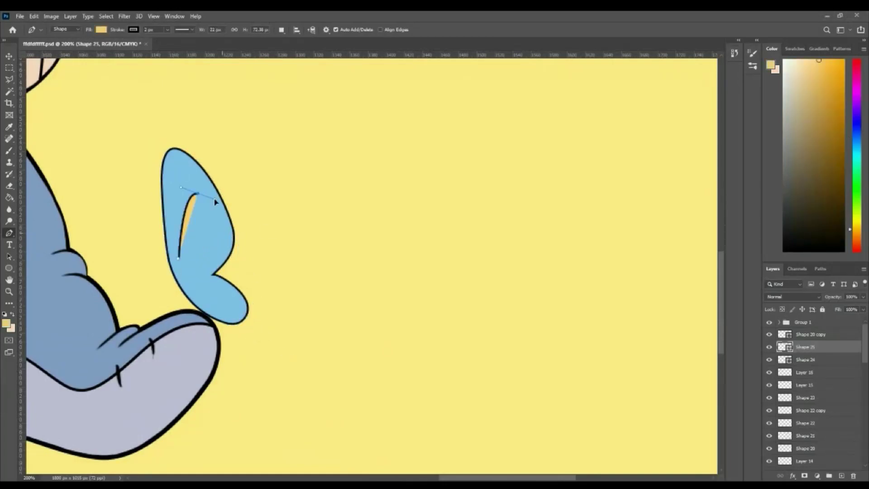
left_click(180, 260)
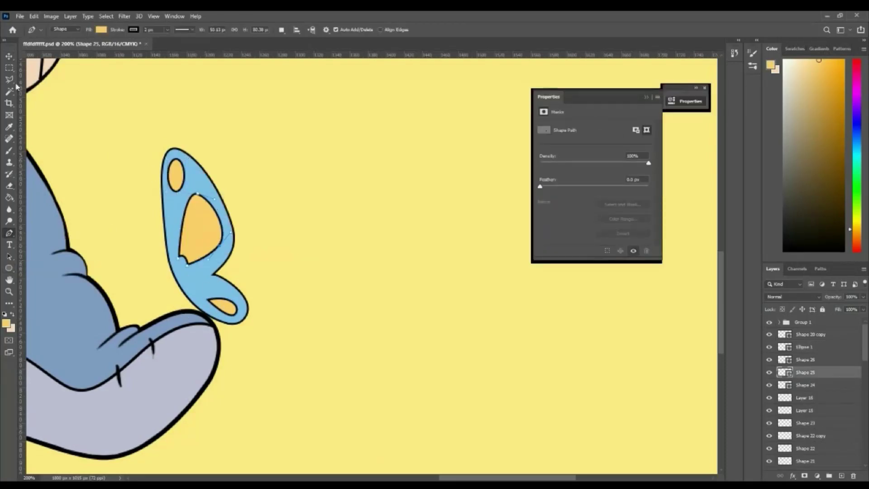
Adjust the lower wing spot and merge the wing and its spots into one layer.
left_click(221, 307)
key("ctrl+t")
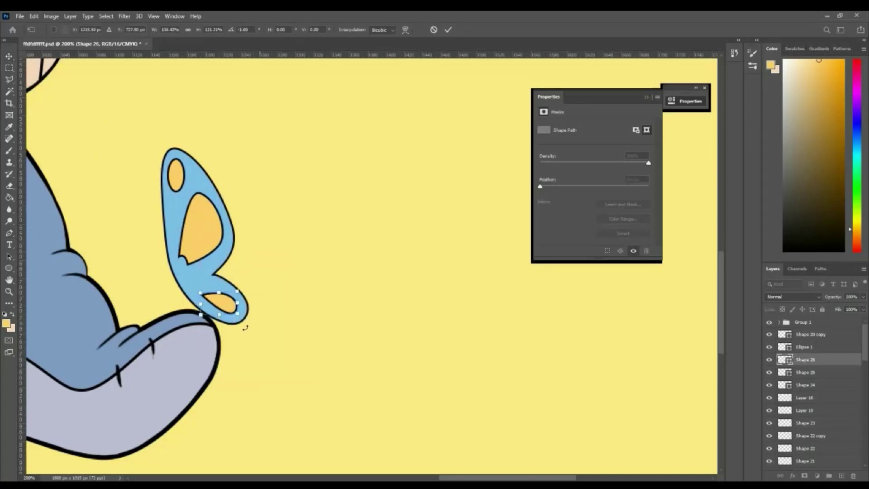
key("Return")
left_click(806, 346, "shift")
key("ctrl+e")
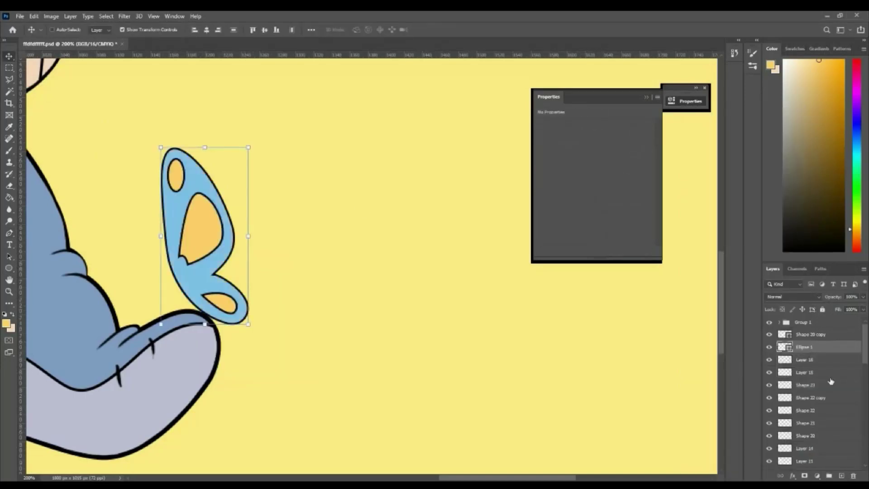
Duplicate the wing, shift the copy right and rotate it clockwise.
right_click(831, 382)
left_click(743, 365)
left_click_drag(279, 235, 324, 232)
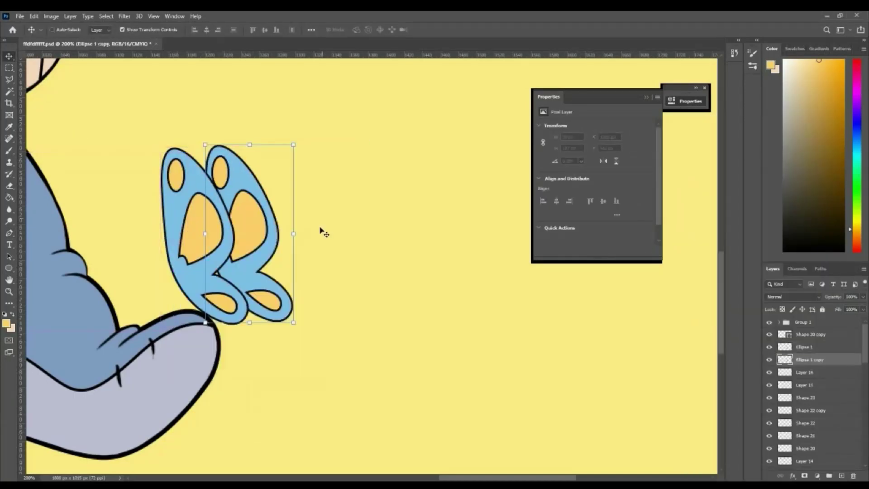
key("ctrl+t")
left_click_drag(302, 149, 299, 185)
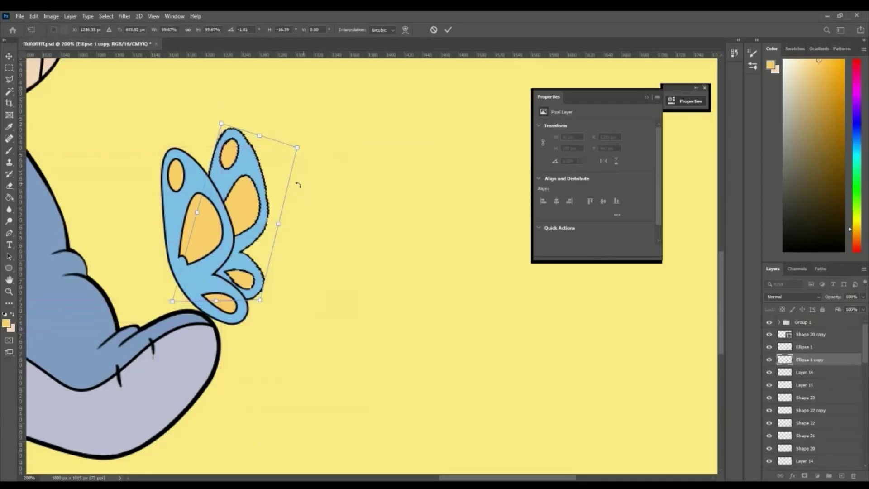
key("Return")
Tilt the front wing slightly and warp its outline.
left_click(805, 347)
key("ctrl+t")
left_click_drag(149, 119, 154, 322)
left_click(405, 30)
left_click_drag(195, 208, 198, 195)
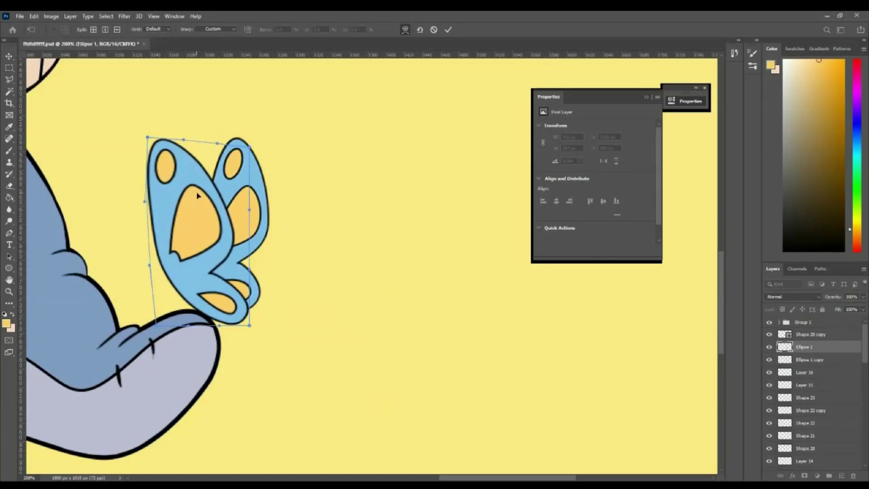
key("Return")
Move the rear wing copy into place and enlarge it slightly.
key("alt+[")
key("ctrl+t")
left_click_drag(252, 264, 253, 267)
left_click_drag(254, 138, 254, 132)
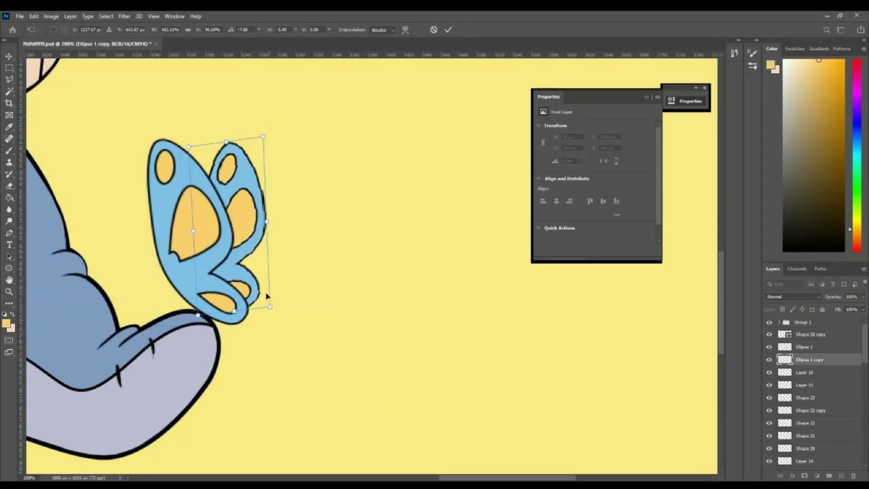
key("Return")
Shift, rotate and skew the rear wing so it fans out behind the front one.
key("ctrl+t")
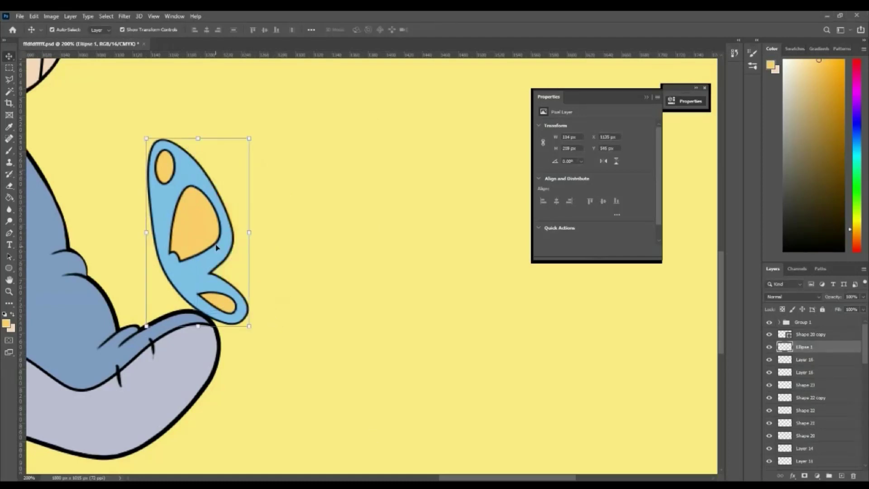
left_click_drag(291, 170, 330, 155)
left_click_drag(253, 199, 277, 202)
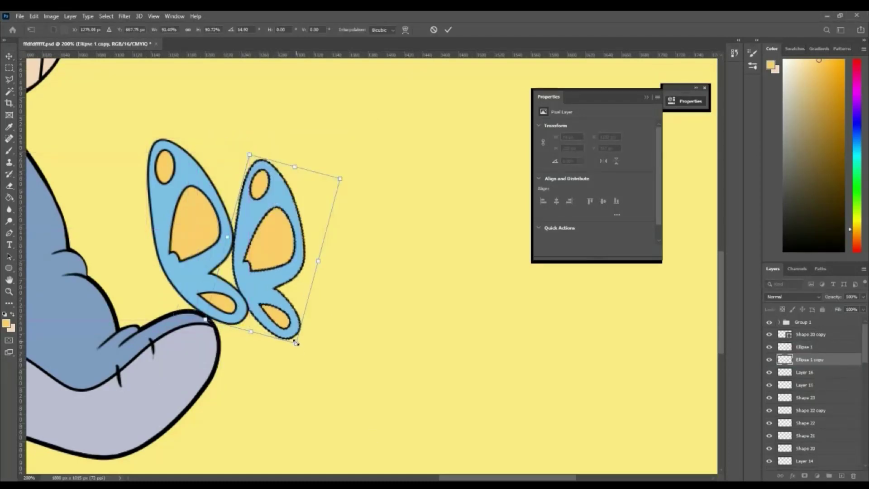
left_click_drag(296, 344, 286, 244)
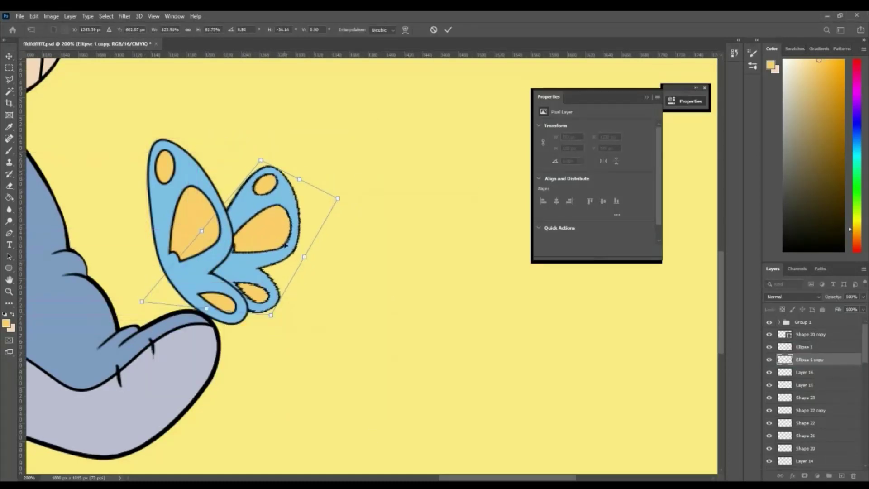
key("Return")
Pen-draw the butterfly's orange body curving below the wings.
left_click(9, 233)
left_click(246, 317)
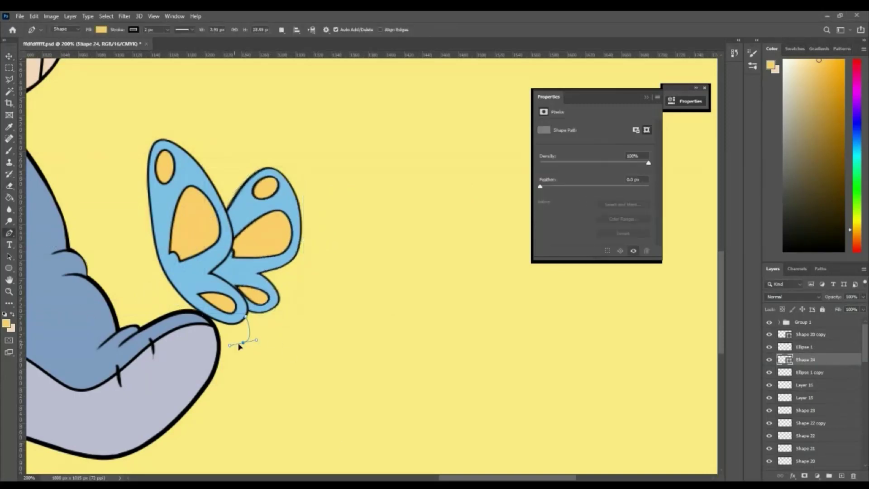
left_click_drag(238, 349, 248, 347)
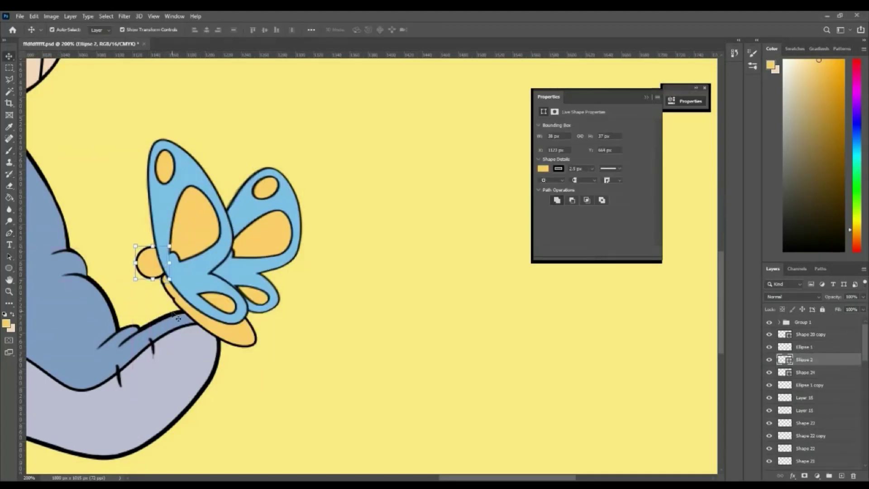
left_click(162, 276)
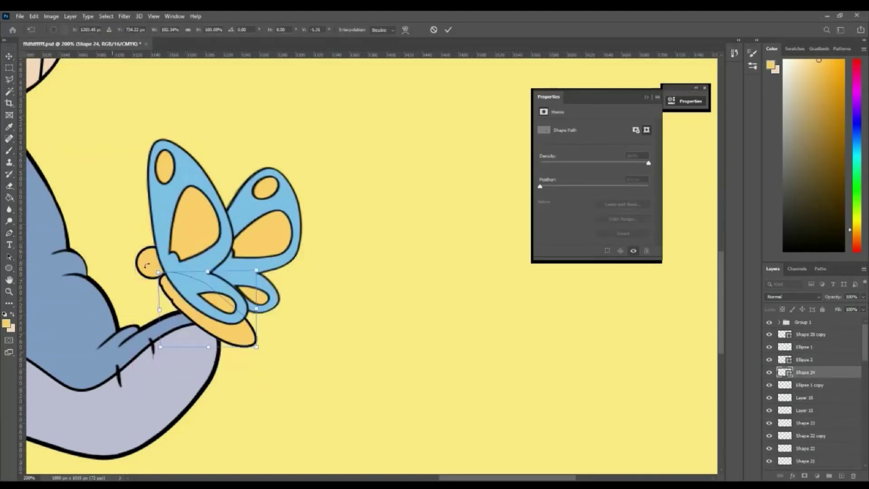
Paint two curled black antennae from the butterfly's head with a smaller brush.
left_click(144, 260, "ctrl")
key("b")
key("d")
key("bracketleft")
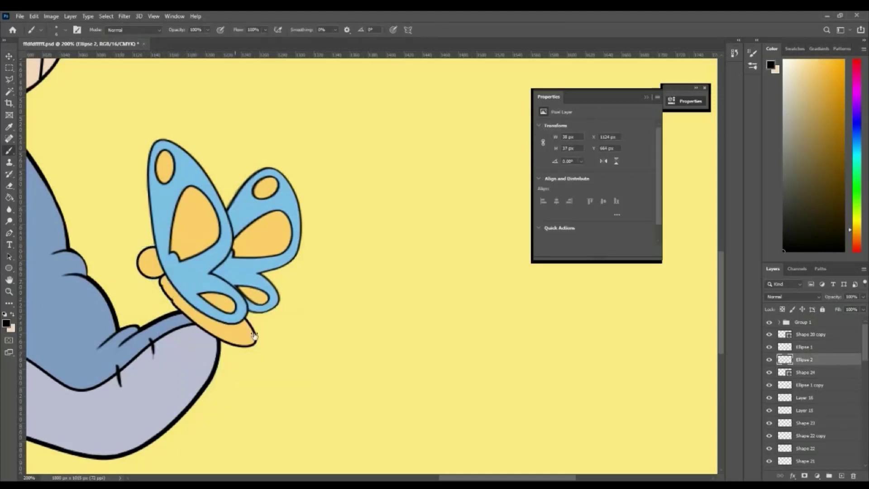
left_click_drag(150, 250, 117, 199)
left_click_drag(145, 248, 90, 221)
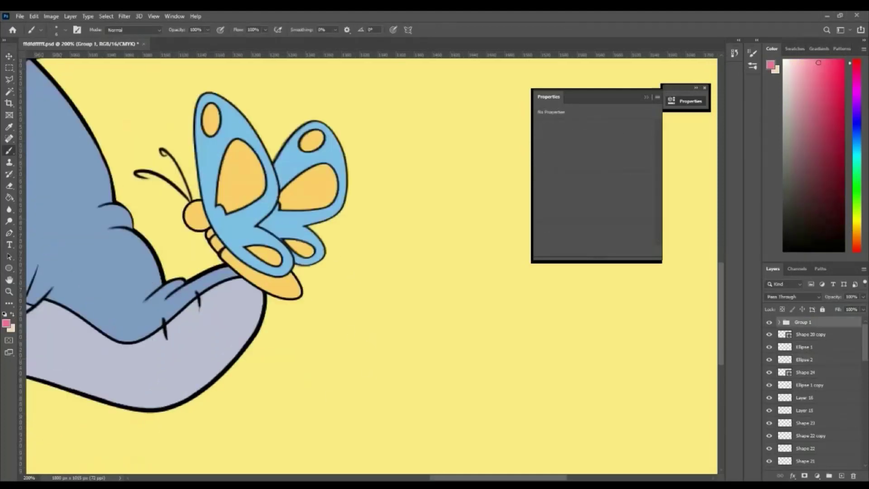
Pen-draw a closed, rounded pink shape below the butterfly.
key("p")
left_click(322, 326)
left_click(351, 323)
left_click_drag(388, 368, 382, 381)
left_click_drag(309, 391, 371, 396)
left_click(322, 326)
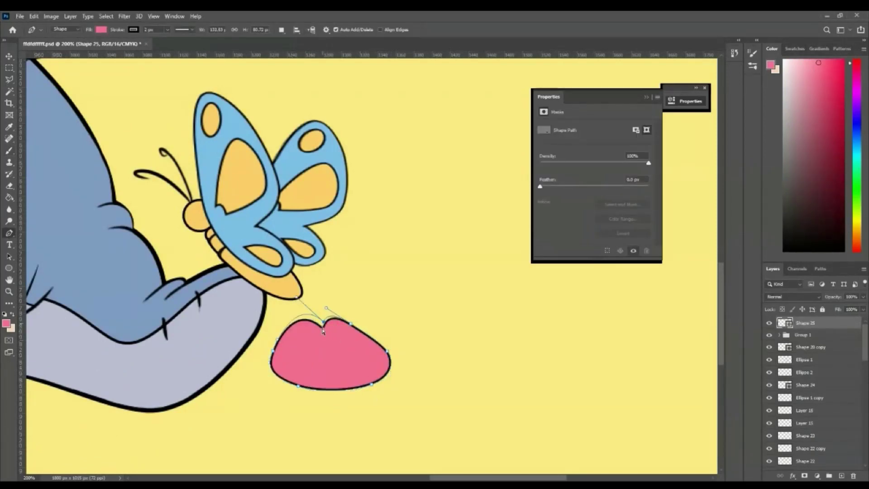
Add a pink lobe on top of the rounded shape, forming the knot.
left_click(298, 315)
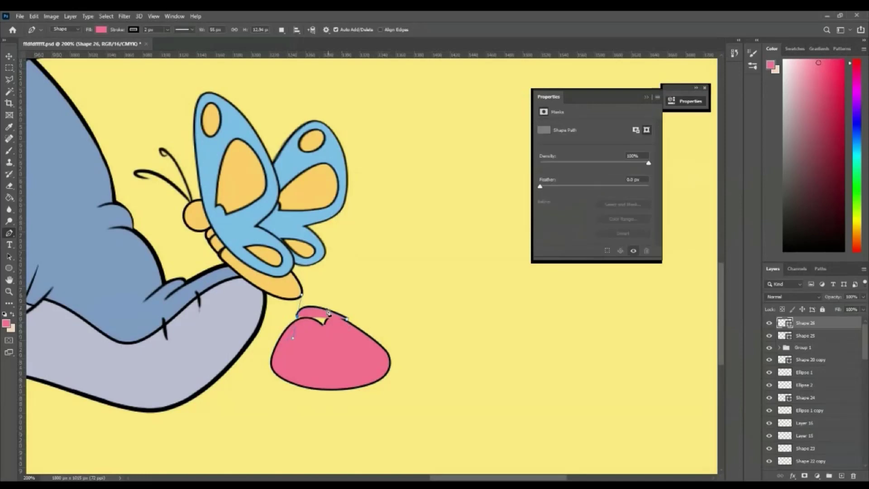
left_click(326, 299)
left_click(347, 319)
left_click_drag(806, 336, 832, 354)
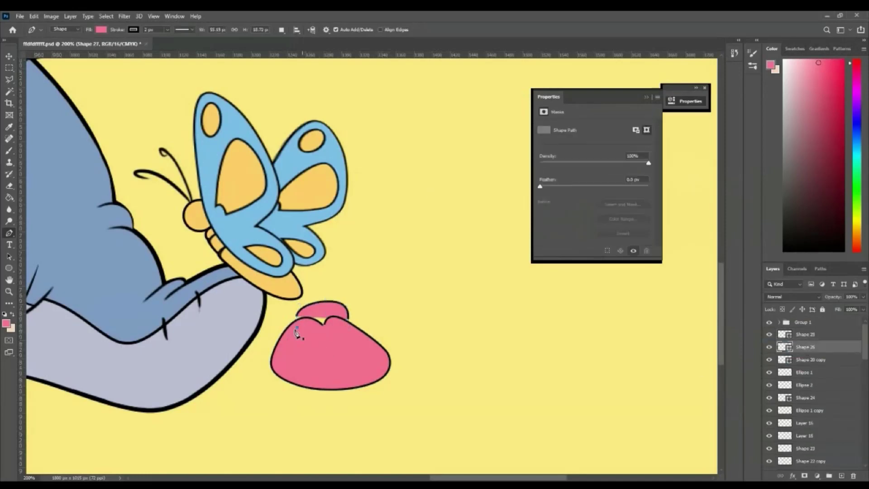
left_click(303, 329)
On a new layer, paint a black spiral onto the pink knot and clean it up.
key("b")
key("ctrl+shift+alt+n")
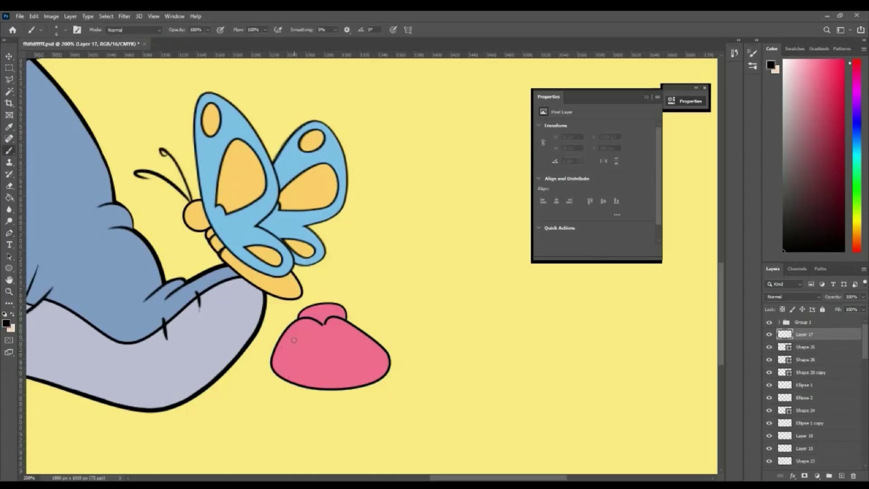
left_click_drag(293, 330, 287, 359)
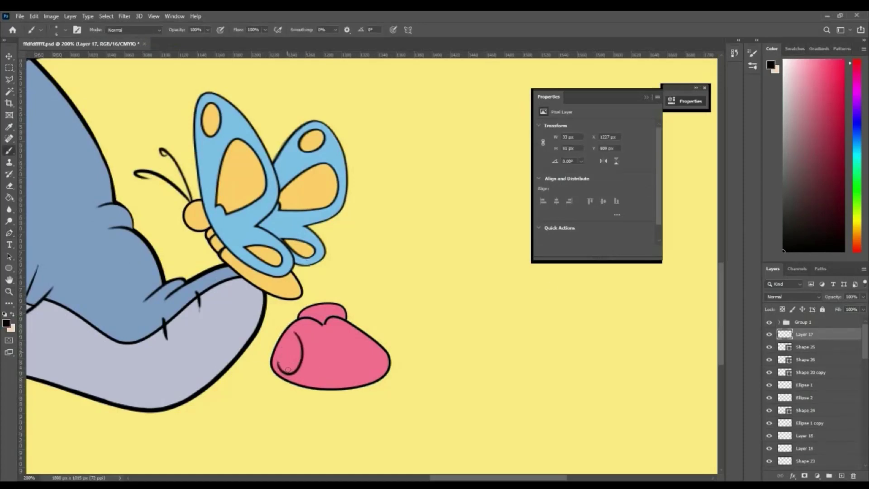
left_click(348, 356, "ctrl")
key("e")
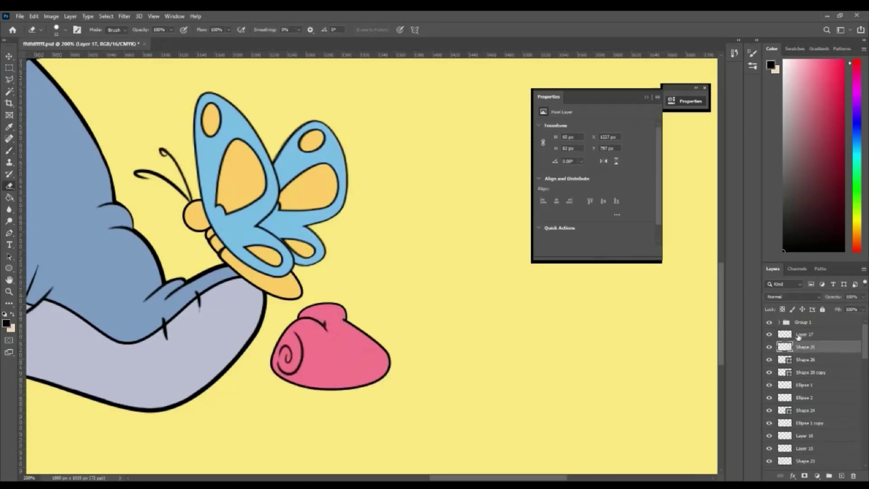
left_click(799, 336)
key("b")
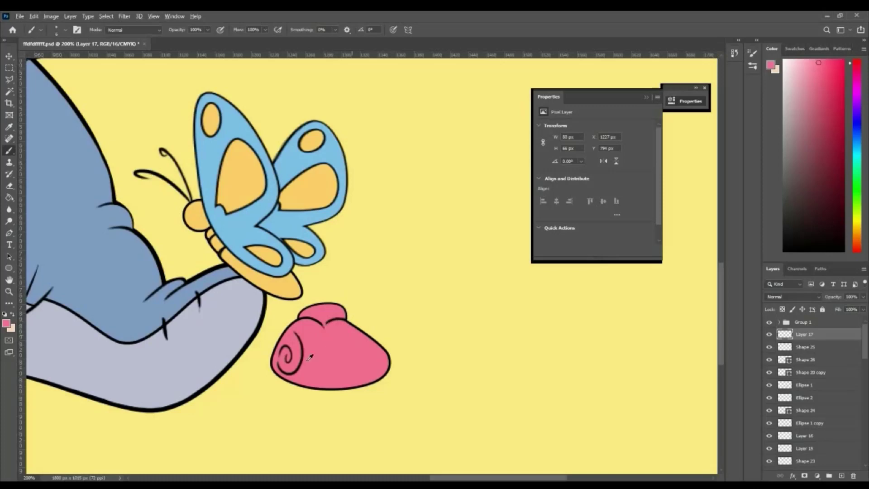
left_click(351, 313, "ctrl")
key("ctrl+shift+alt+n")
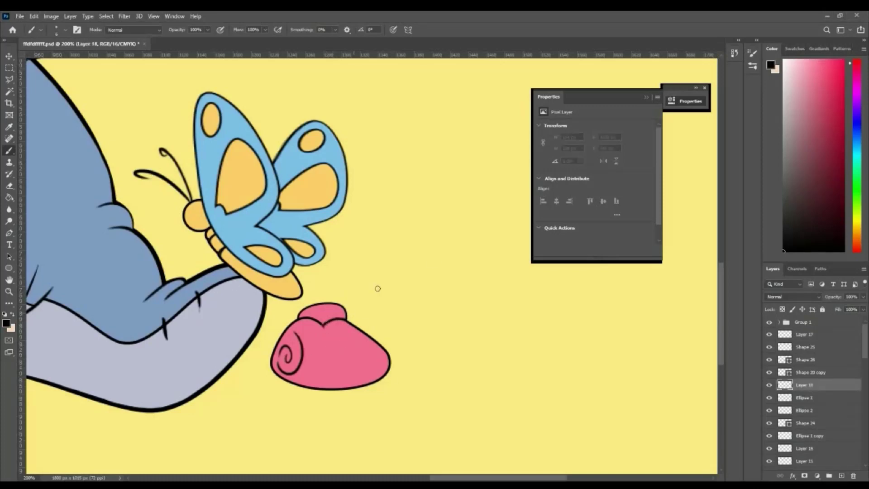
Pen-draw a pink bow loop curving up from the knot.
key("p")
left_click_drag(312, 264, 368, 267)
left_click(370, 290)
left_click(345, 311)
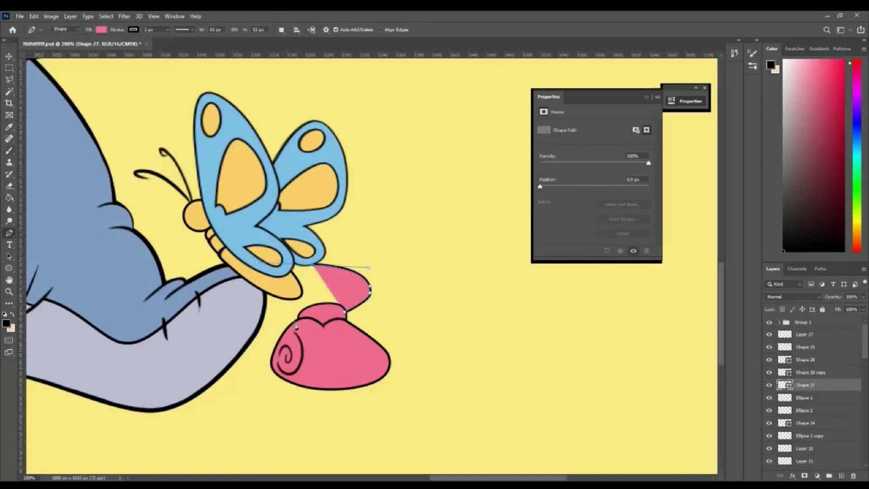
mouse_move(294, 321)
left_mouse_down()
mouse_move(313, 331)
mouse_move(298, 315)
mouse_move(425, 288)
left_mouse_up()
key("ctrl+bracketleft")
key("ctrl+bracketleft")
key("ctrl+bracketleft")
On a new layer, paint a black spiky tuft beside the pink bow.
left_click(805, 334)
left_click(841, 476)
key("b")
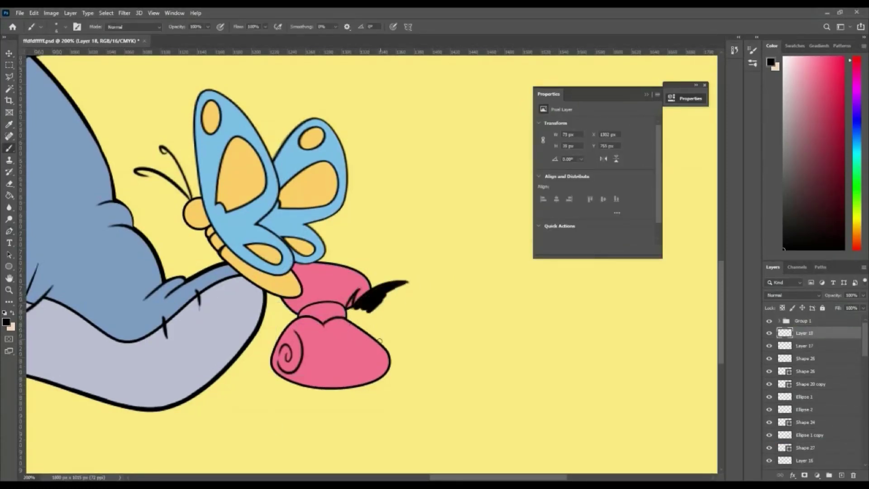
left_click_drag(407, 346, 469, 310)
mouse_move(406, 283)
left_mouse_down()
mouse_move(461, 296)
mouse_move(422, 319)
mouse_move(452, 307)
mouse_move(396, 301)
mouse_move(415, 311)
left_mouse_up()
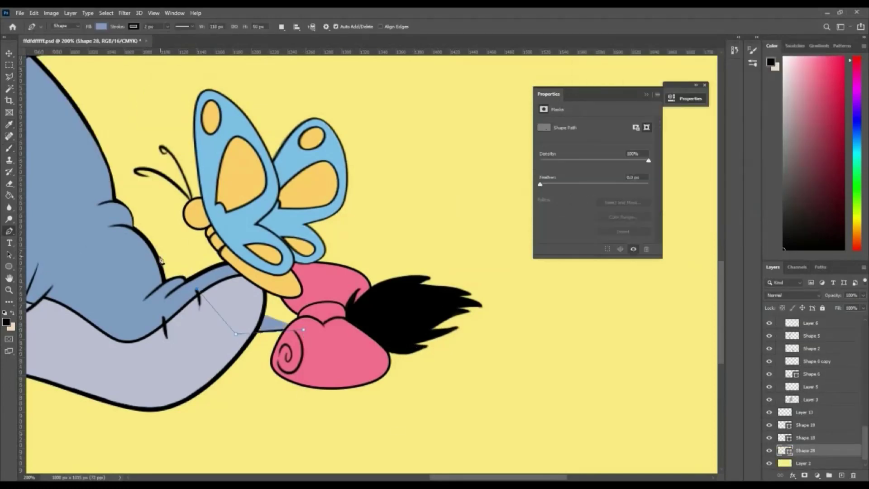
Place curved Pen anchors along the tail's top from Eeyore's body to the pink bow.
left_click(116, 237)
left_click(149, 266)
left_click(218, 264)
left_click(259, 300)
left_click(324, 302)
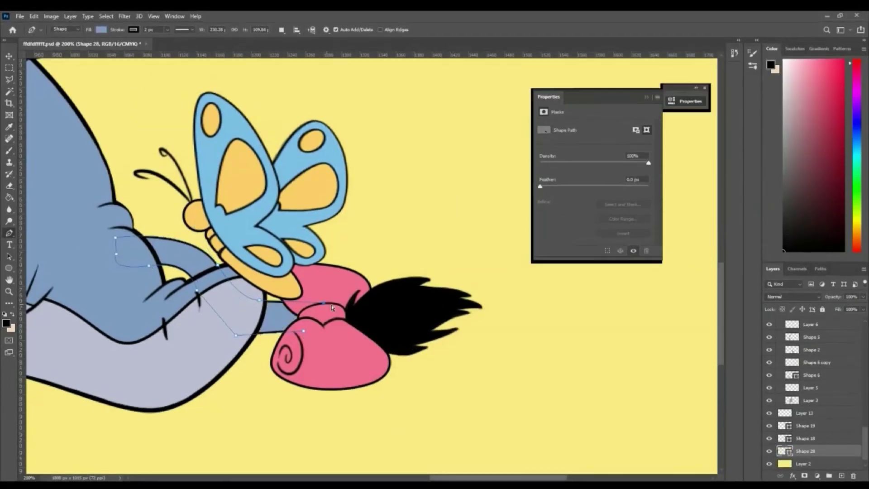
left_click(317, 333)
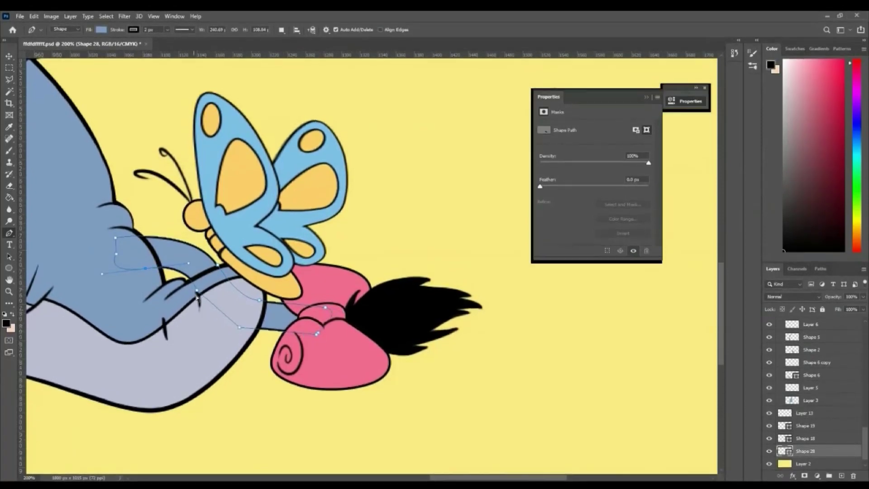
left_click_drag(197, 291, 207, 279)
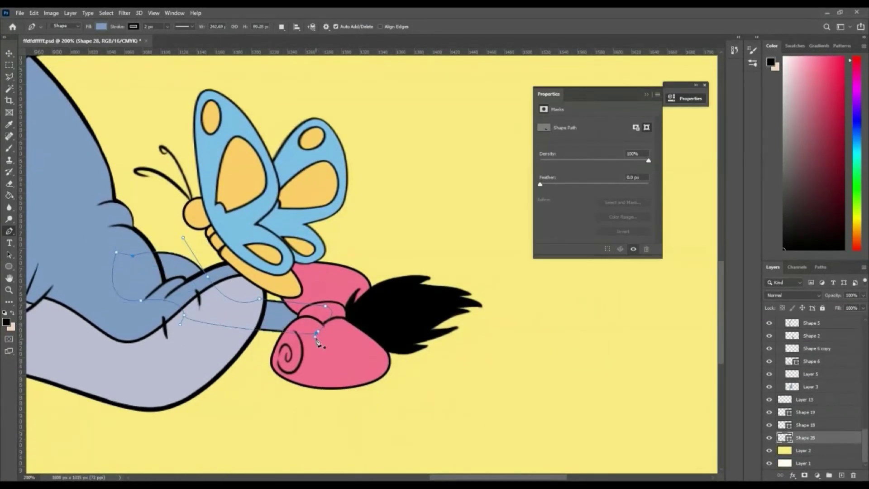
left_click(266, 310)
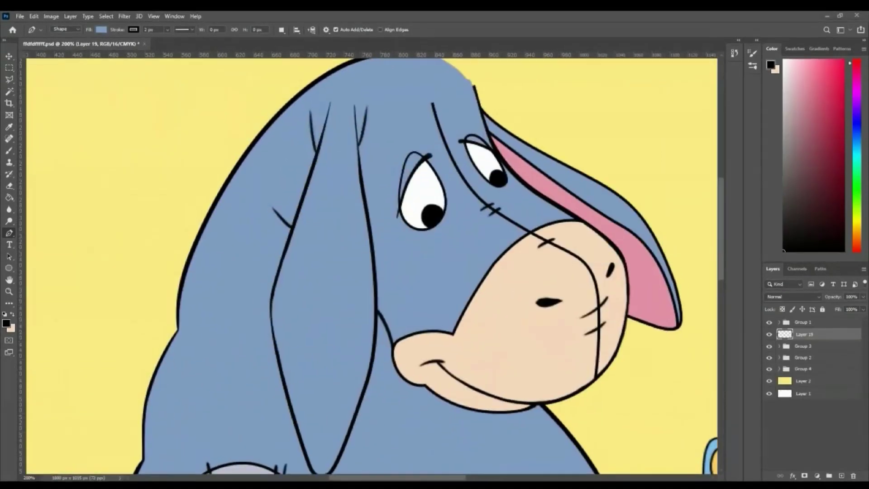
left_click_drag(461, 216, 445, 253)
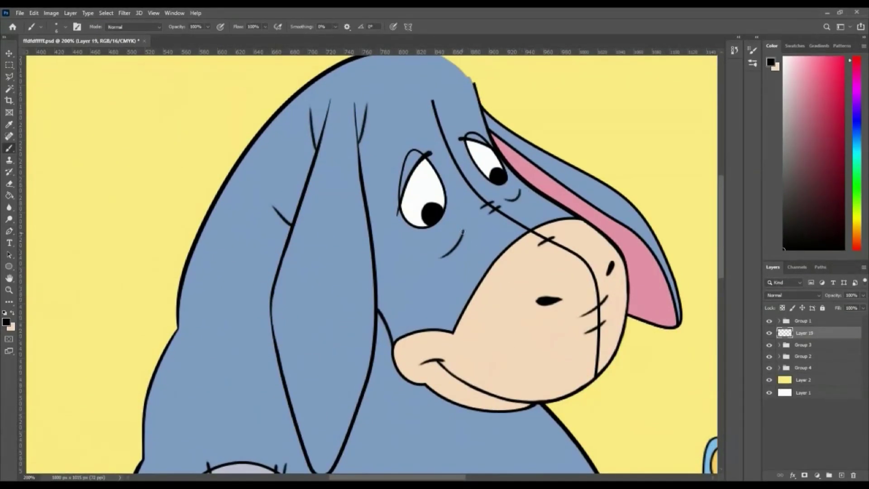
Zoom in on the face and paint thick black brow strokes above the eyes.
key("ctrl+plus")
left_click_drag(324, 160, 287, 233)
mouse_move(340, 186)
left_mouse_down()
mouse_move(296, 233)
mouse_move(316, 187)
mouse_move(335, 180)
left_mouse_up()
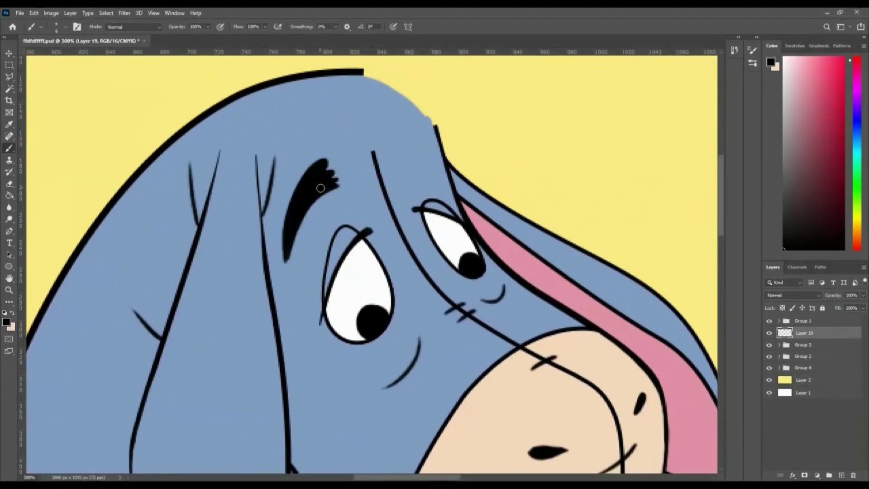
key("e")
right_click(347, 159)
key("Escape")
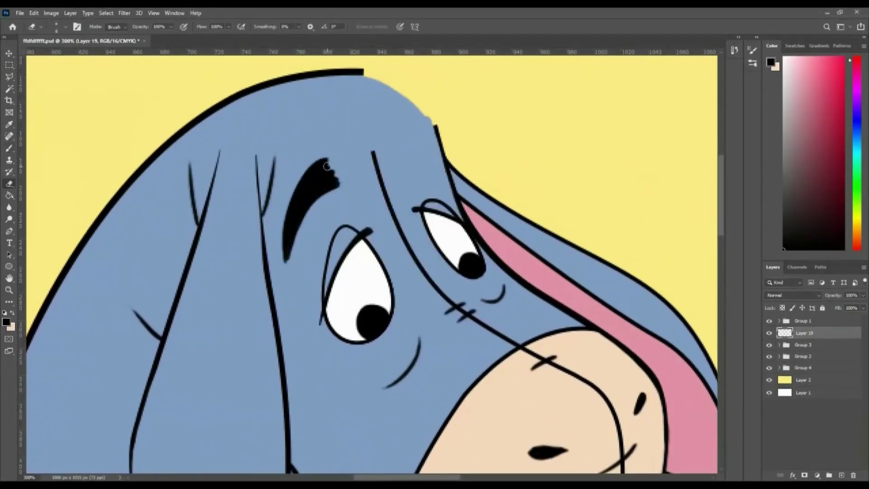
key("b")
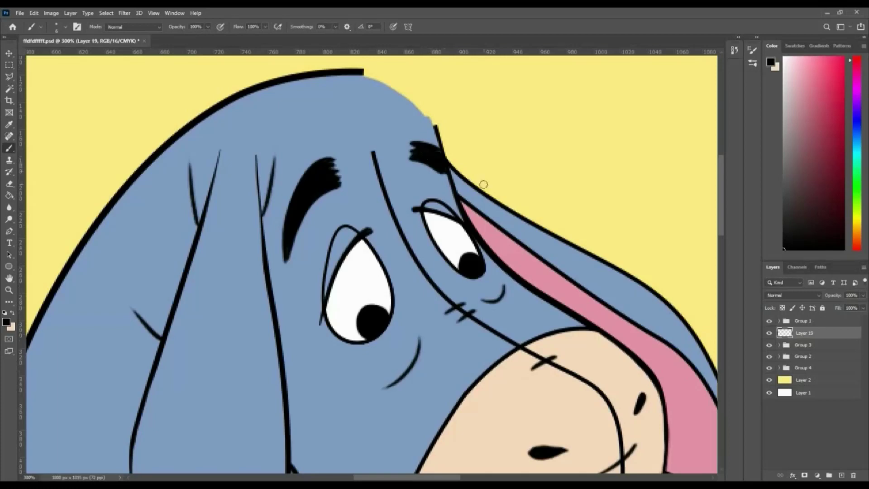
On a new layer, paint thick black hair strokes between the brows.
key("e")
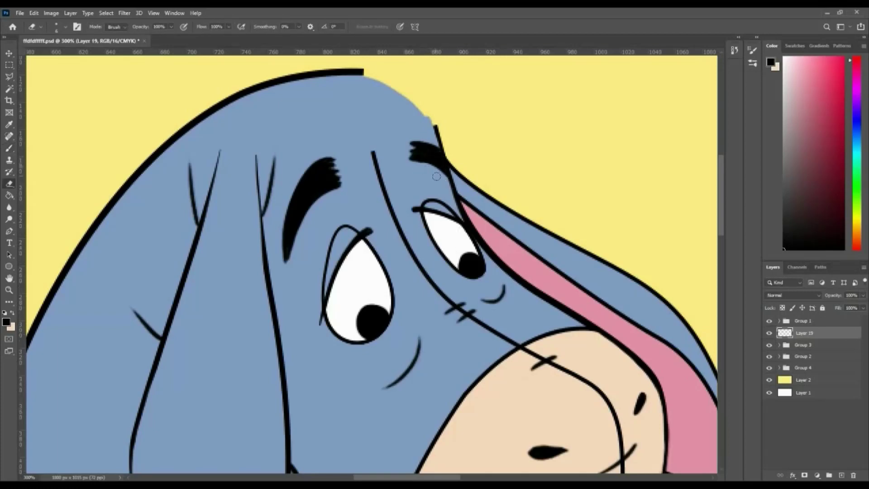
key("ctrl+shift+alt+n")
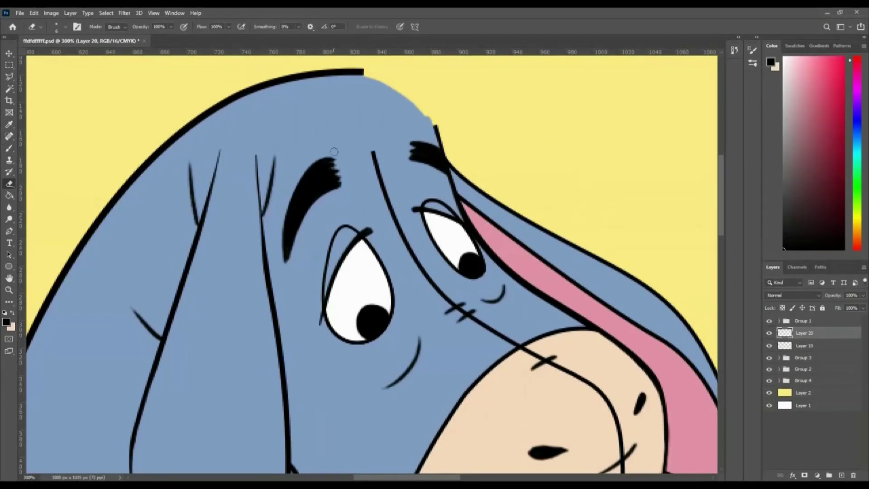
key("b")
mouse_move(288, 97)
left_mouse_down()
mouse_move(353, 145)
mouse_move(293, 103)
left_mouse_up()
key("ctrl+z")
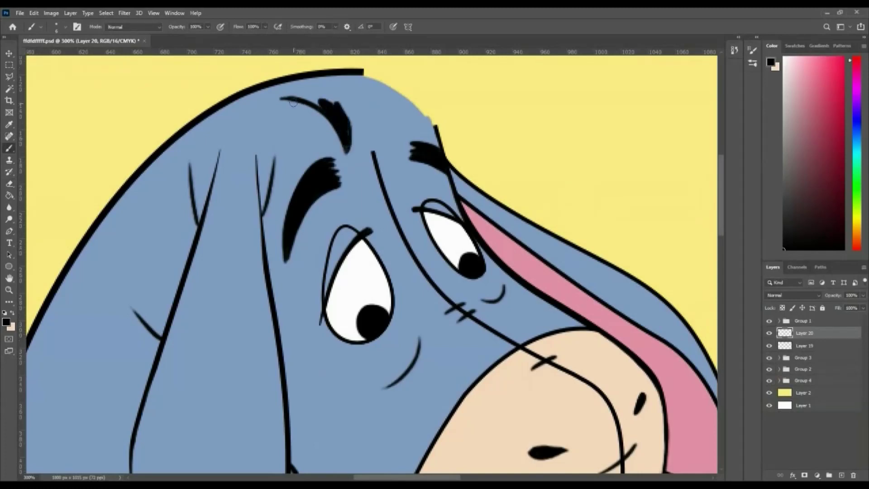
left_click_drag(352, 129, 367, 209)
mouse_move(383, 107)
left_mouse_down()
mouse_move(372, 212)
mouse_move(386, 123)
mouse_move(374, 151)
left_mouse_up()
left_click_drag(348, 118, 351, 171)
left_click_drag(382, 103, 353, 136)
Add hair strokes across the forehead and head top, redrawing the arched curve above the brow.
left_click_drag(290, 131, 345, 77)
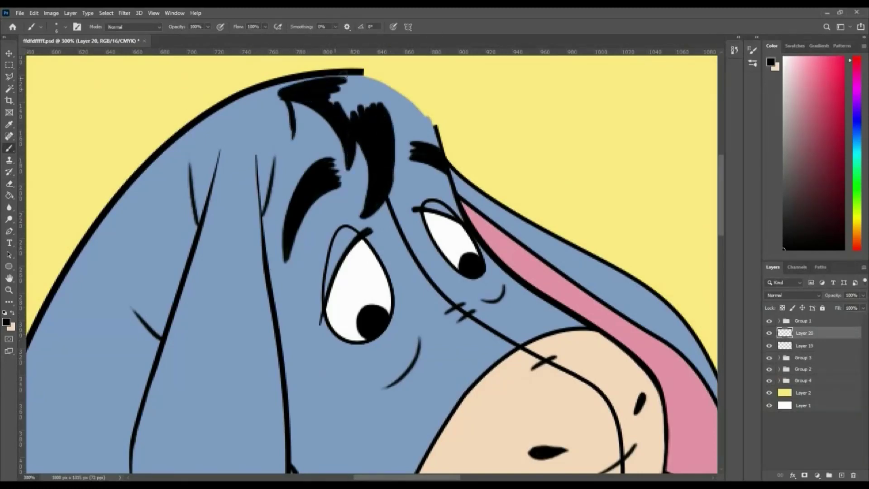
left_click_drag(271, 90, 376, 104)
mouse_move(407, 136)
left_mouse_down()
mouse_move(378, 201)
mouse_move(448, 196)
mouse_move(348, 158)
mouse_move(475, 187)
left_mouse_up()
key("ctrl+z")
key("ctrl+z")
left_click_drag(344, 151, 443, 168)
key("ctrl+z")
mouse_move(390, 136)
left_mouse_down()
mouse_move(474, 186)
mouse_move(453, 170)
left_mouse_up()
key("e")
key("b")
left_click_drag(378, 170, 438, 156)
Replace the thin stray strokes with an upward spike and arched hair strands above the head.
key("ctrl+z")
left_click_drag(381, 189, 433, 204)
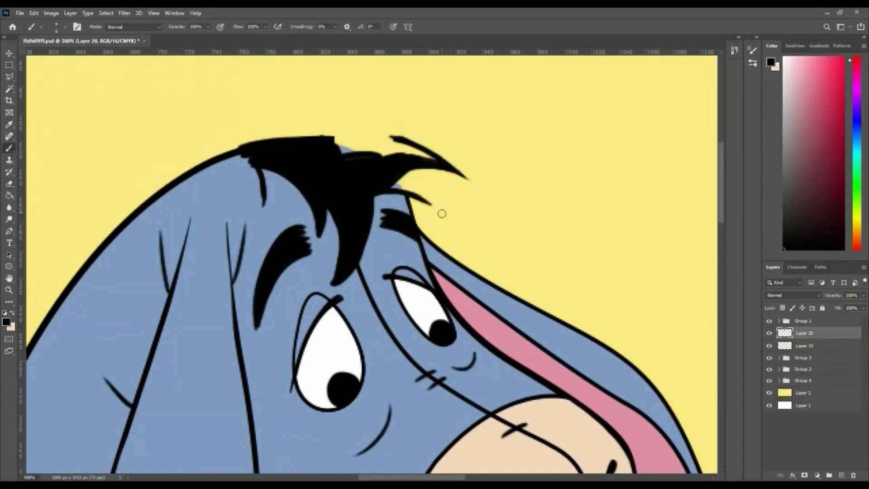
key("ctrl+z")
left_click_drag(346, 138, 430, 104)
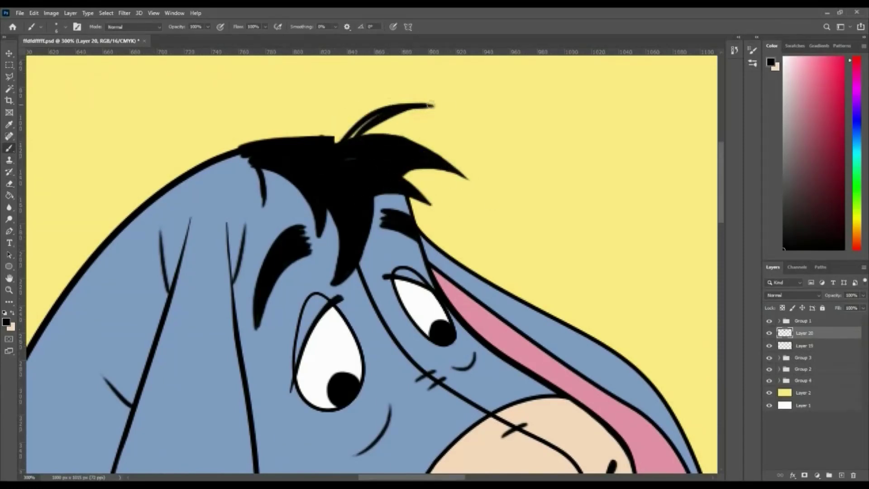
mouse_move(296, 121)
left_mouse_down()
mouse_move(423, 104)
mouse_move(316, 120)
mouse_move(400, 141)
mouse_move(375, 189)
left_mouse_up()
left_click_drag(302, 164, 349, 91)
mouse_move(270, 181)
left_mouse_down()
mouse_move(351, 91)
mouse_move(306, 160)
left_mouse_up()
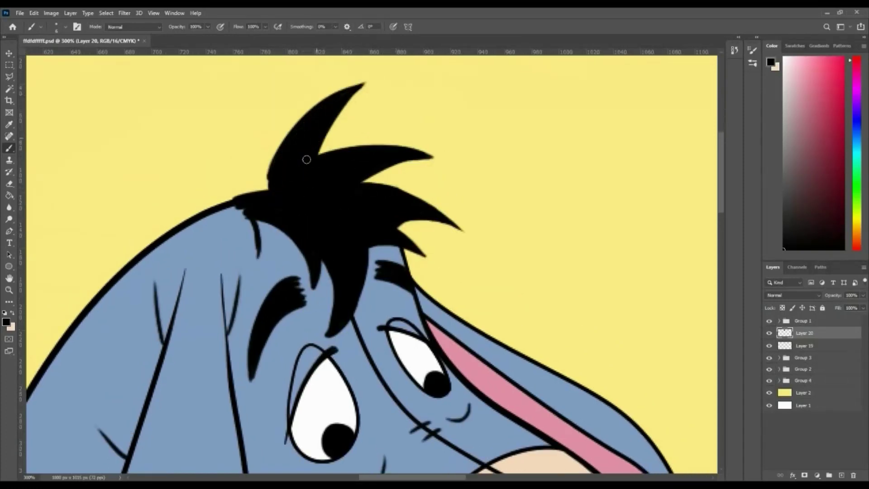
Thicken the hair near the forehead and along the left of the head, undoing stray strokes.
mouse_move(256, 260)
left_mouse_down()
mouse_move(227, 219)
mouse_move(208, 213)
left_mouse_up()
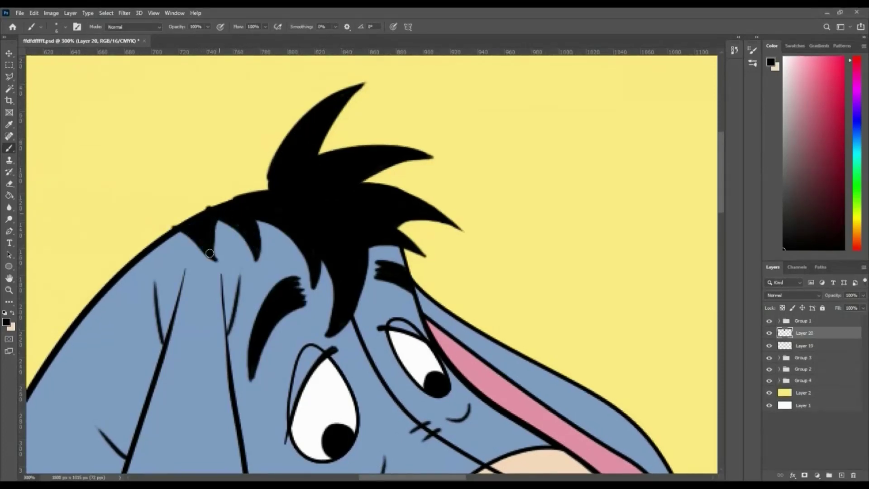
mouse_move(215, 256)
left_mouse_down()
mouse_move(230, 194)
mouse_move(267, 174)
left_mouse_up()
left_click_drag(167, 249, 183, 226)
key("ctrl+z")
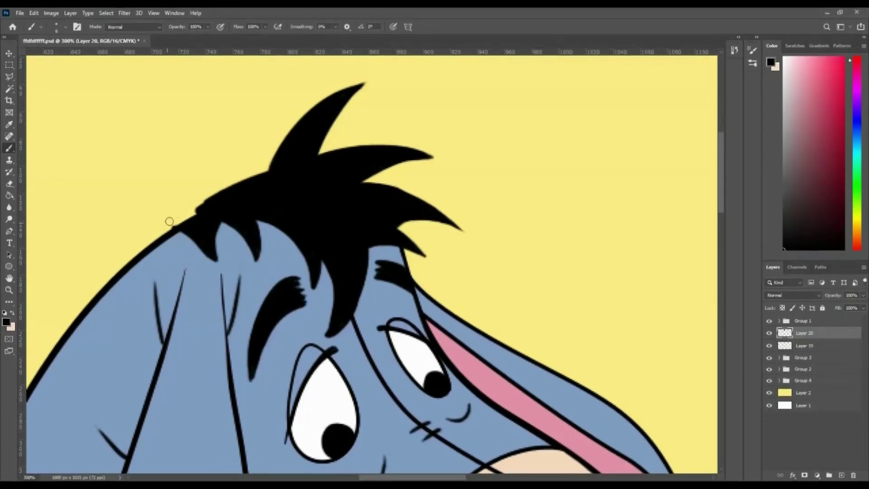
left_click_drag(209, 129, 287, 97)
key("ctrl+z")
left_click_drag(283, 161, 326, 194)
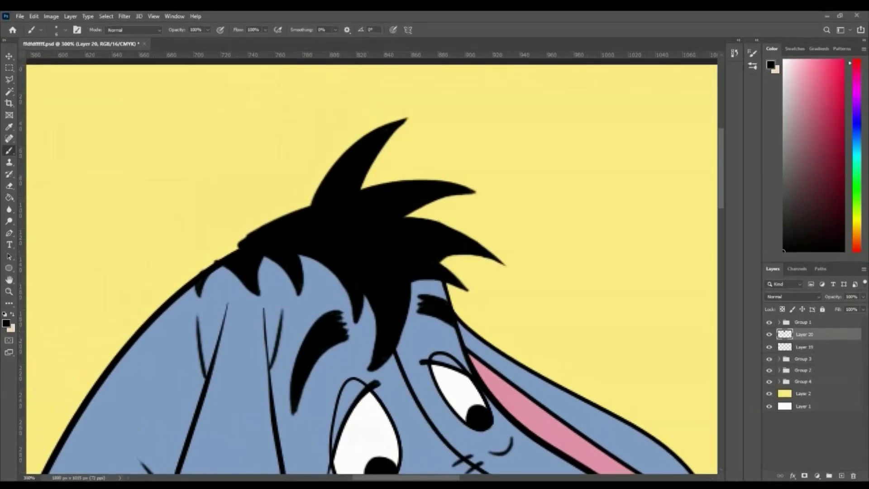
Paint a curved tuft of spikes above the left forehead and fill the gaps between them.
left_click_drag(271, 222, 299, 124)
left_click_drag(199, 245, 266, 190)
mouse_move(299, 129)
left_mouse_down()
mouse_move(319, 197)
mouse_move(287, 183)
mouse_move(296, 217)
left_mouse_up()
mouse_move(172, 168)
left_mouse_down()
mouse_move(262, 190)
mouse_move(218, 230)
mouse_move(212, 212)
left_mouse_up()
left_click_drag(318, 282, 493, 249)
Outline the black mane down the left side of the head and fill it in.
mouse_move(366, 169)
left_mouse_down()
mouse_move(314, 252)
mouse_move(197, 346)
mouse_move(312, 212)
left_mouse_up()
mouse_move(316, 181)
left_mouse_down()
mouse_move(364, 199)
mouse_move(290, 239)
left_mouse_up()
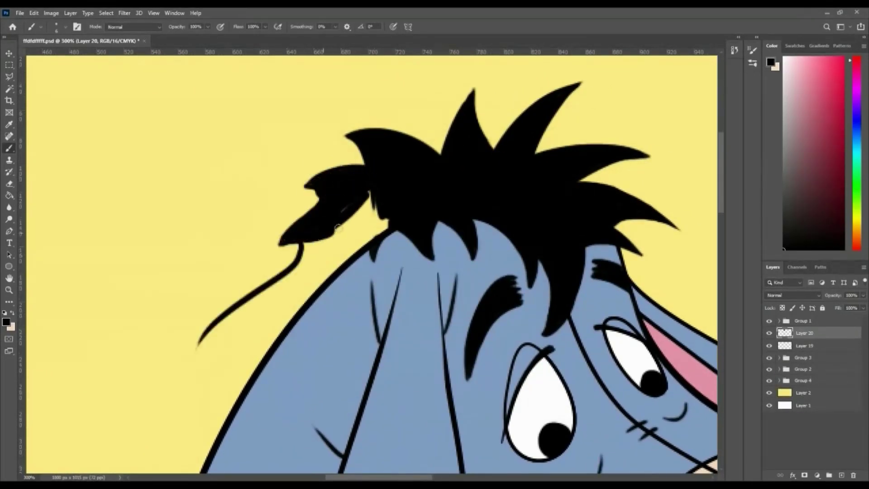
left_click_drag(385, 194, 317, 271)
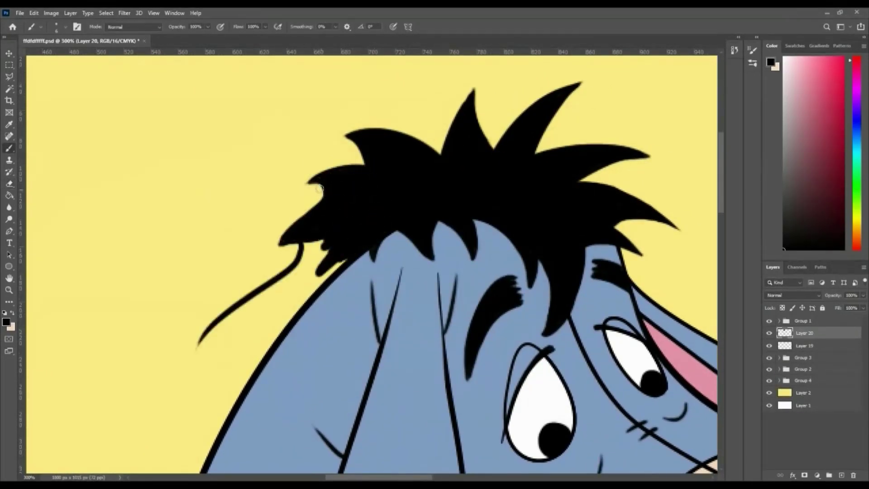
mouse_move(319, 188)
left_mouse_down()
mouse_move(307, 272)
mouse_move(236, 397)
left_mouse_up()
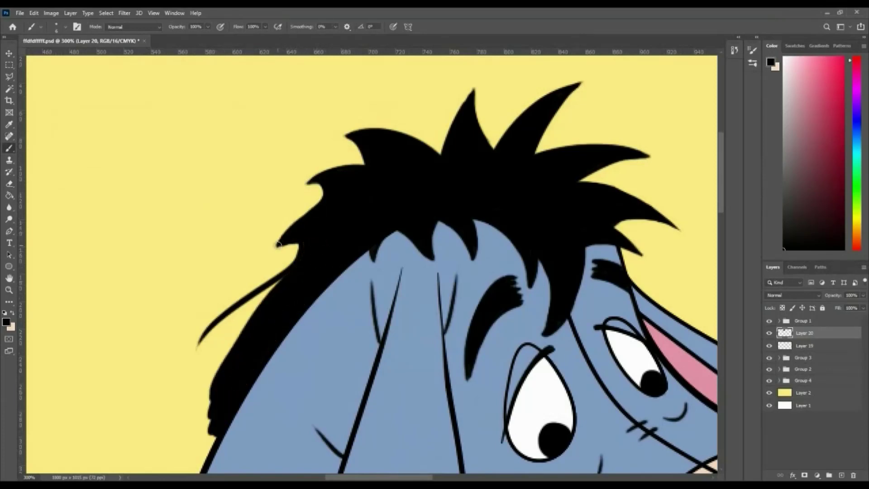
Extend the upper-left hair spikes and add strands along the mane's left outline.
key("e")
key("b")
scroll(272, 274, "down", 3)
mouse_move(294, 168)
left_mouse_down()
mouse_move(240, 231)
mouse_move(206, 317)
mouse_move(199, 271)
mouse_move(186, 280)
left_mouse_up()
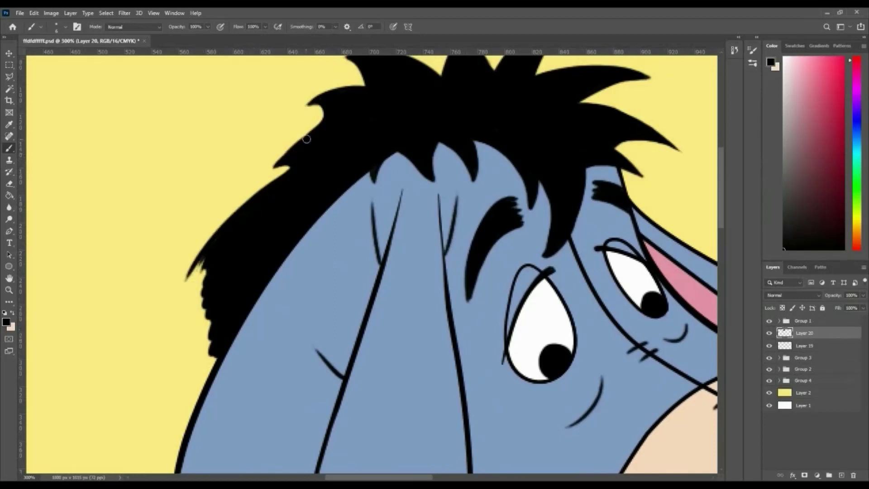
left_click_drag(321, 117, 263, 178)
left_click_drag(221, 316, 299, 207)
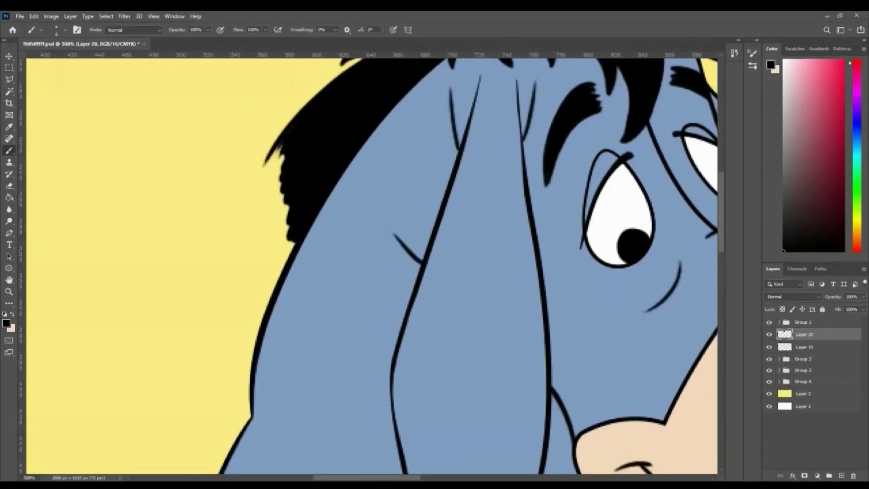
left_click_drag(317, 86, 256, 181)
mouse_move(285, 140)
left_mouse_down()
mouse_move(251, 185)
mouse_move(241, 252)
left_mouse_up()
mouse_move(272, 167)
left_mouse_down()
mouse_move(237, 317)
mouse_move(291, 207)
mouse_move(251, 319)
left_mouse_up()
Add strokes at the top and extend thin mane strands further down the neck.
scroll(316, 159, "up", 2)
left_click_drag(346, 91, 250, 194)
key("ctrl+z")
key("ctrl+z")
left_click_drag(293, 176, 227, 324)
left_click_drag(224, 325, 277, 204)
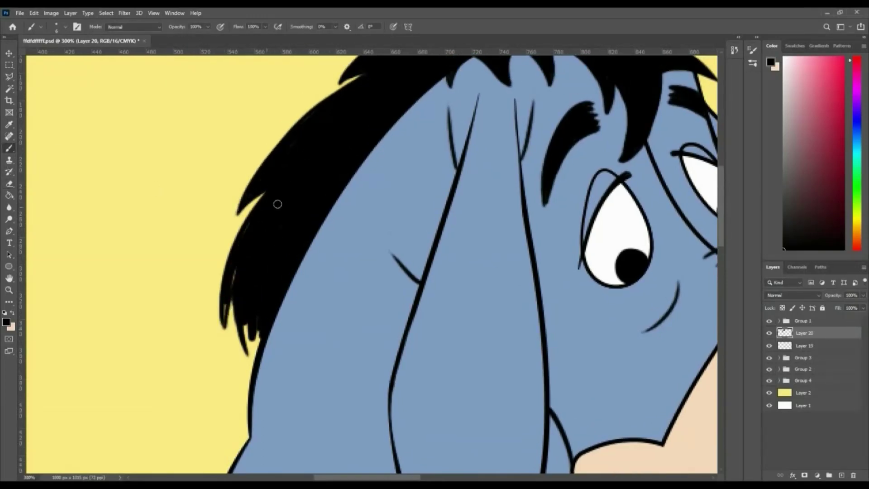
left_click_drag(252, 320, 251, 434)
mouse_move(245, 229)
left_mouse_down()
mouse_move(206, 337)
mouse_move(236, 388)
left_mouse_up()
Erase the stray strands along the mane's left edge.
key("e")
left_click_drag(240, 224, 206, 339)
mouse_move(247, 423)
left_mouse_down()
mouse_move(215, 307)
mouse_move(248, 435)
left_mouse_up()
Fit the drawing on screen and add a new layer for the grass, with the Brush active.
key("ctrl+0")
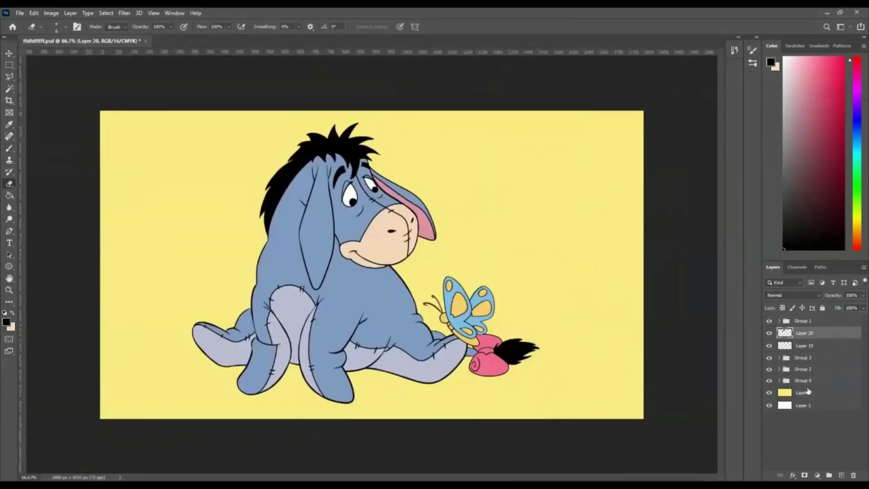
left_click(803, 393)
key("ctrl+shift+alt+n")
key("b")
Draw grass blades and a squiggly ground line right of the tail and near the belly.
left_click_drag(483, 203, 443, 270)
scroll(442, 270, "right", 3)
left_click_drag(369, 253, 514, 286)
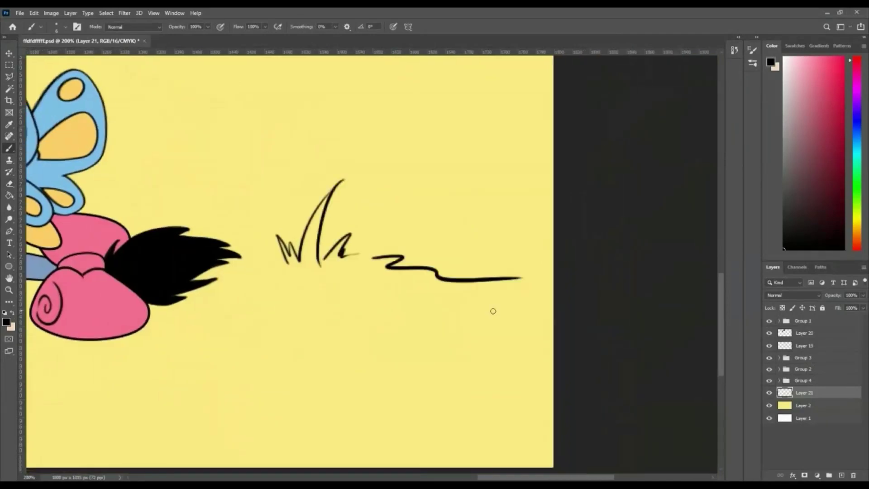
scroll(491, 311, "left", 10)
left_click_drag(413, 317, 502, 331)
left_click_drag(420, 331, 367, 340)
Draw grass tufts and an arc of blades to the left of the legs.
scroll(476, 341, "left", 15)
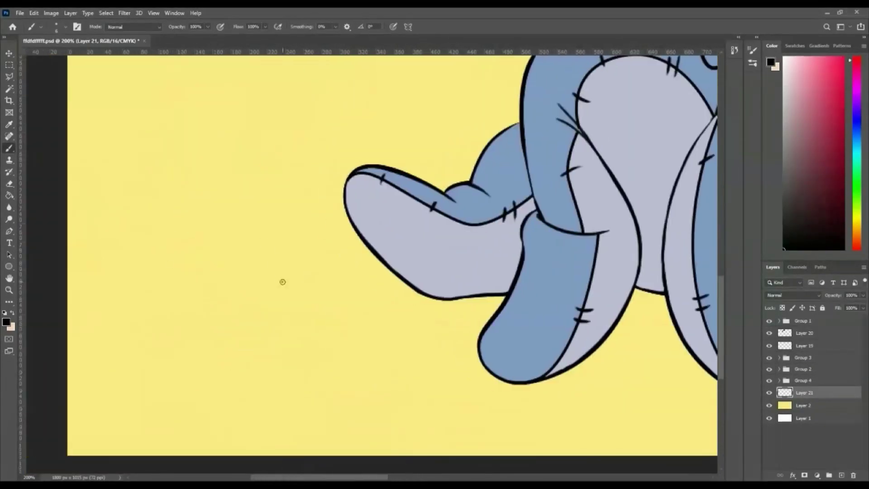
left_click_drag(299, 277, 329, 231)
left_click_drag(311, 291, 369, 283)
left_click_drag(267, 247, 284, 284)
left_click_drag(185, 269, 235, 293)
left_click_drag(272, 267, 264, 287)
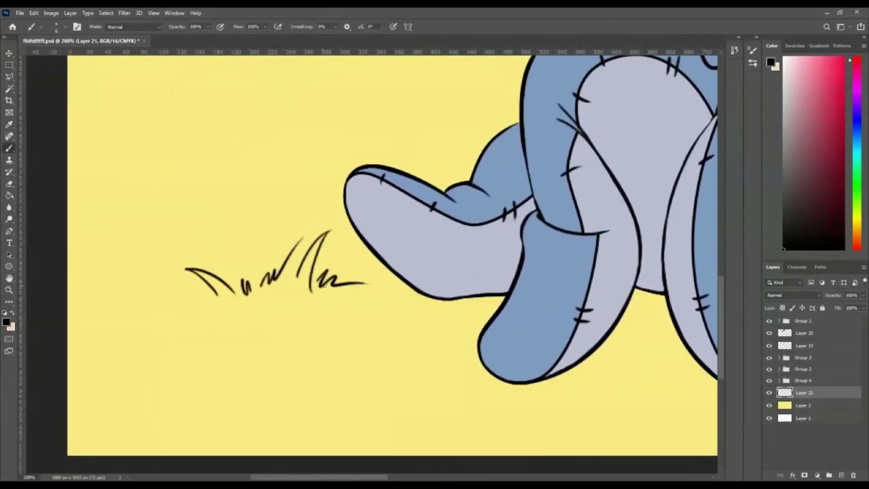
Add squiggly and Z-shaped ground lines around Eeyore and zoom out to view the whole scene.
left_click_drag(303, 234, 297, 292)
left_click_drag(111, 311, 210, 301)
left_click_drag(376, 348, 478, 385)
key("ctrl+0")
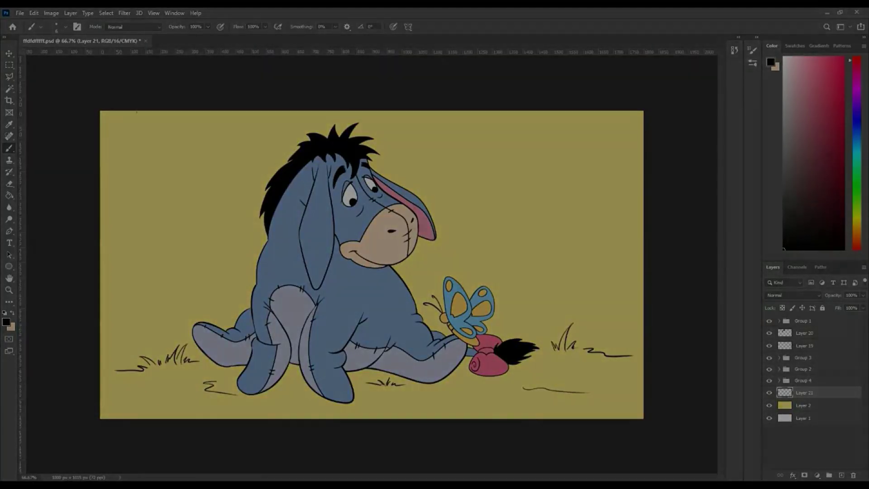